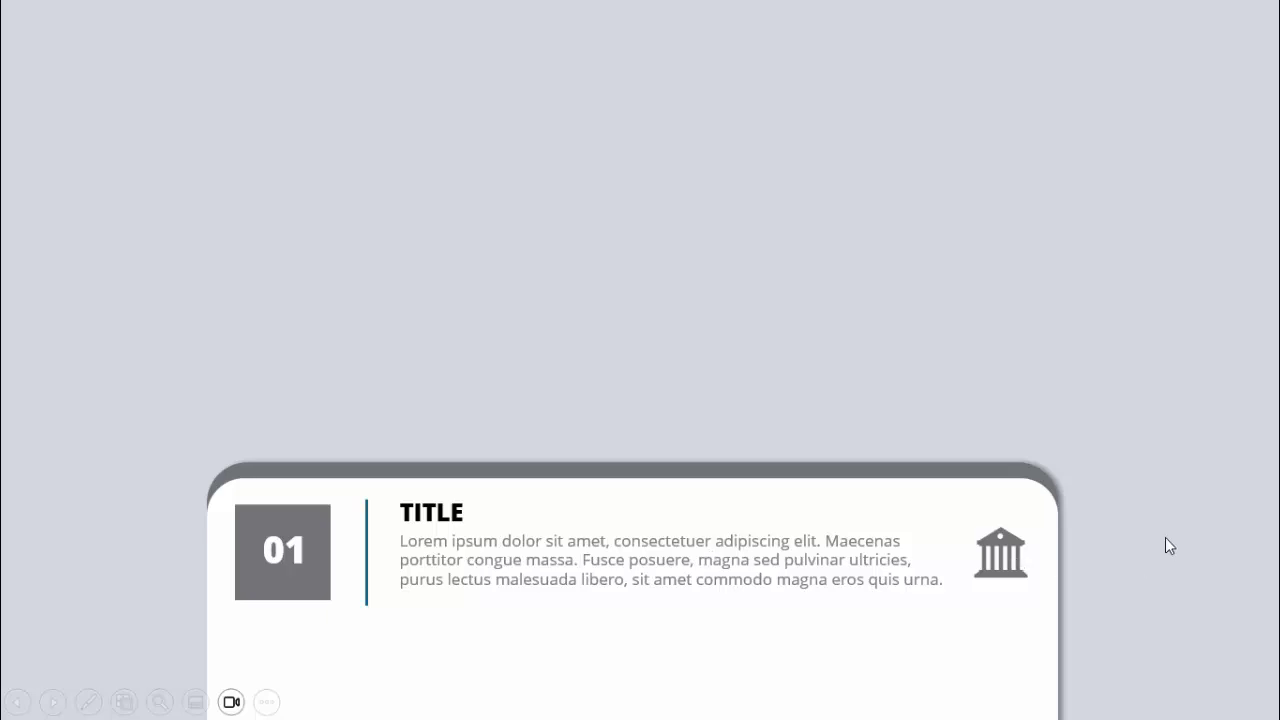
Advance the slideshow so cards 02, 03 and 04 fly in, then move past the slide
click(1169, 545)
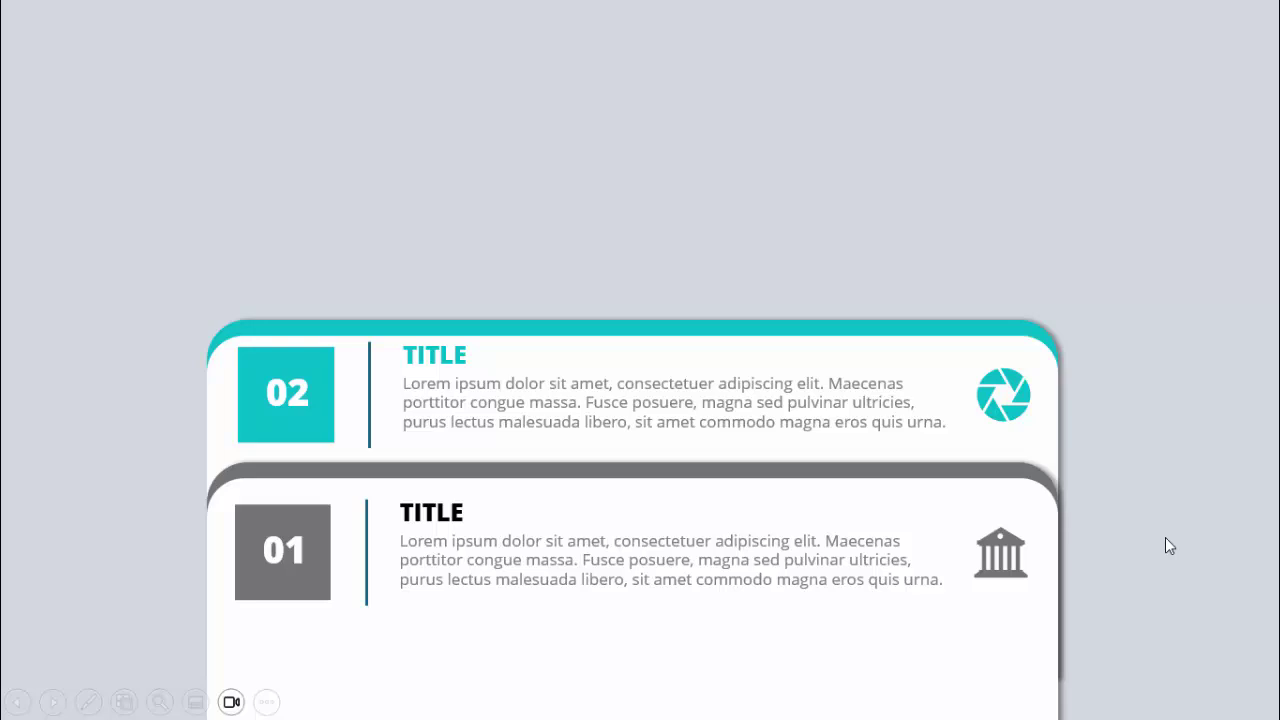
click(1169, 545)
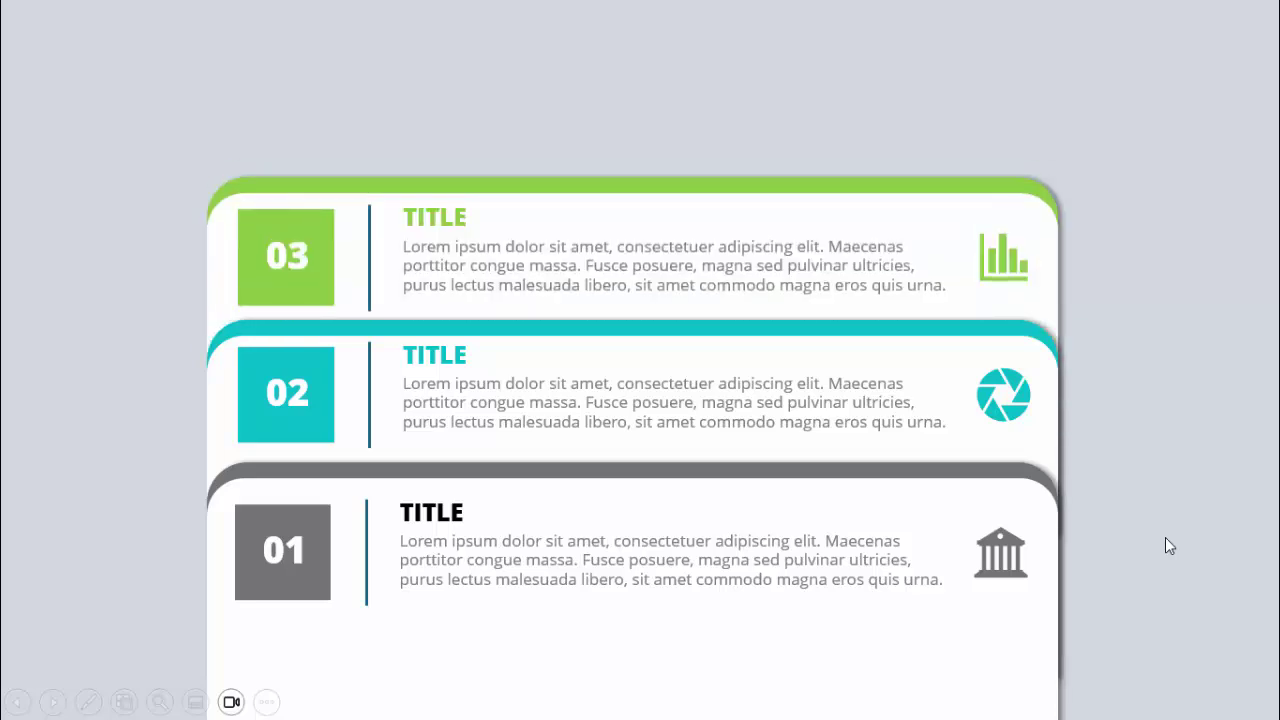
click(1169, 545)
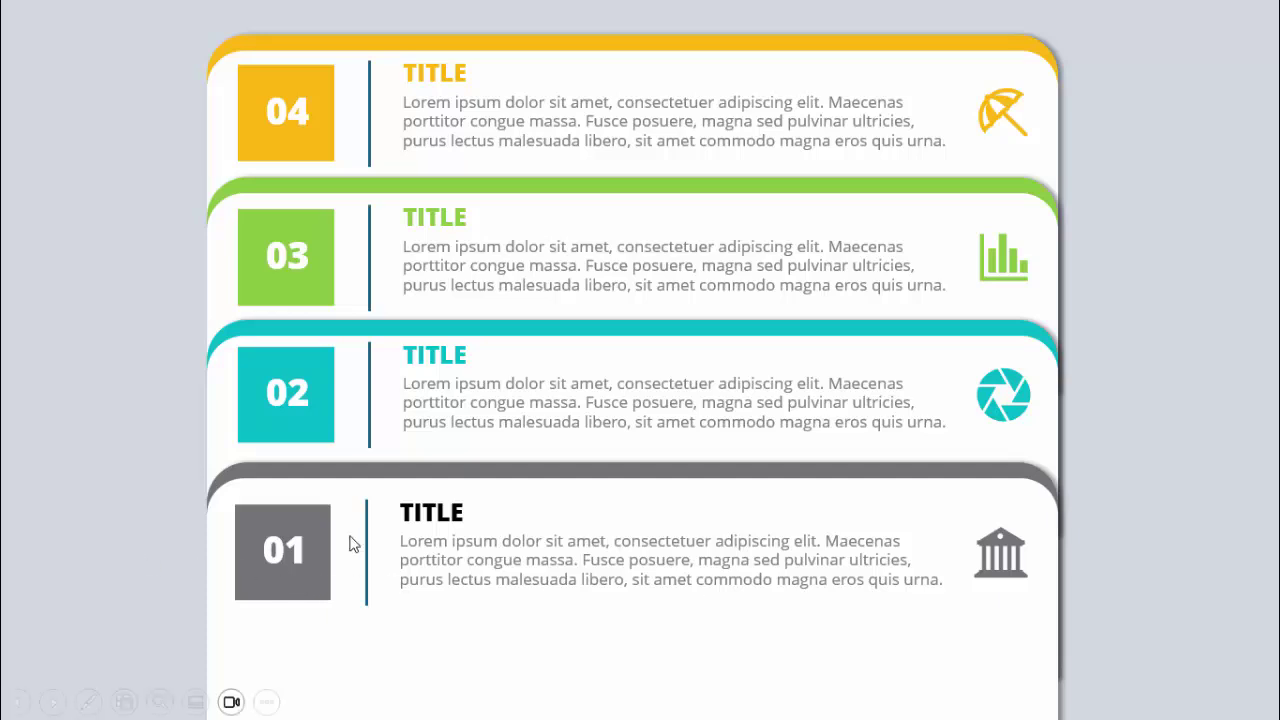
click(1181, 537)
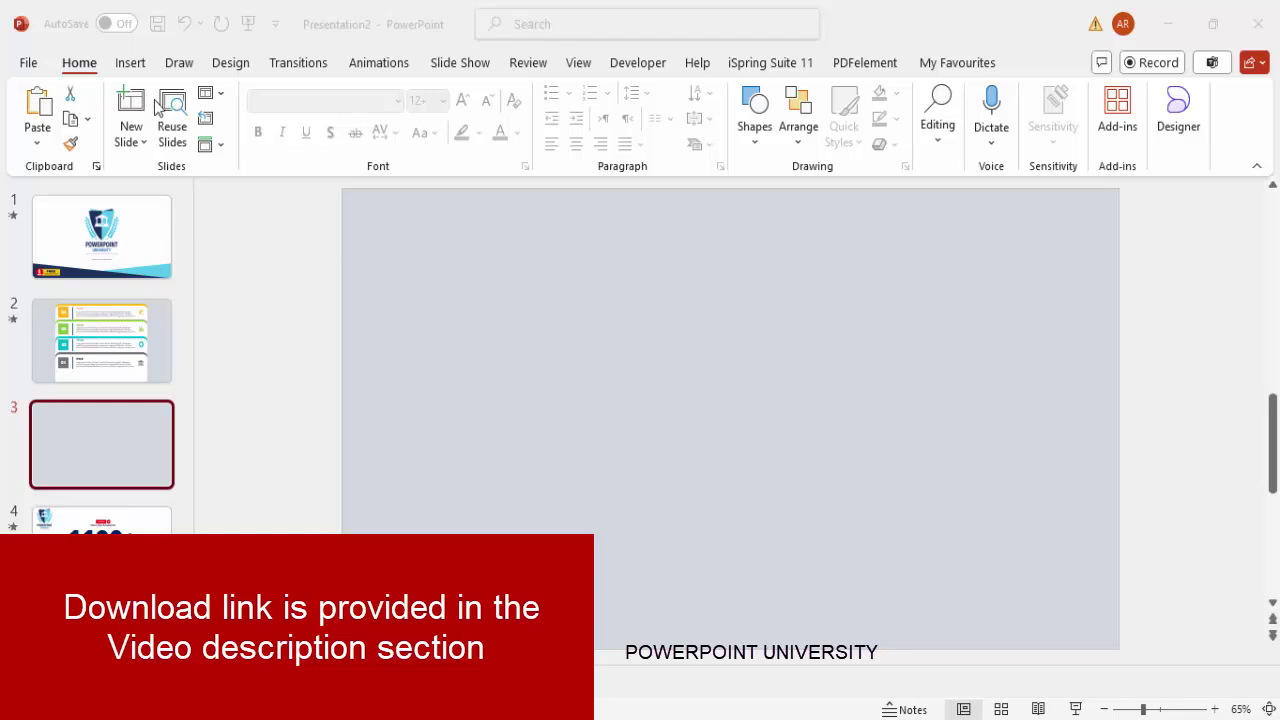
Draw a top-corners-rounded rectangle across the lower slide, sized 10.6" wide by 3.36" tall
click(142, 68)
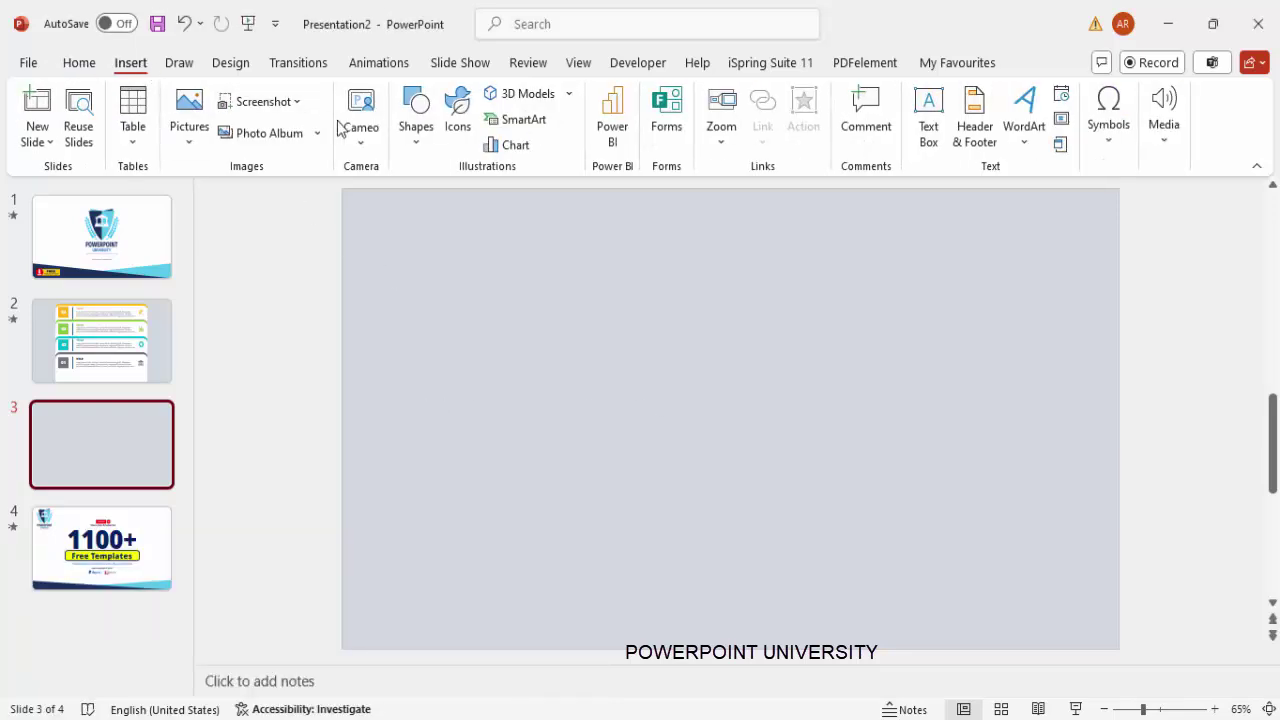
click(416, 148)
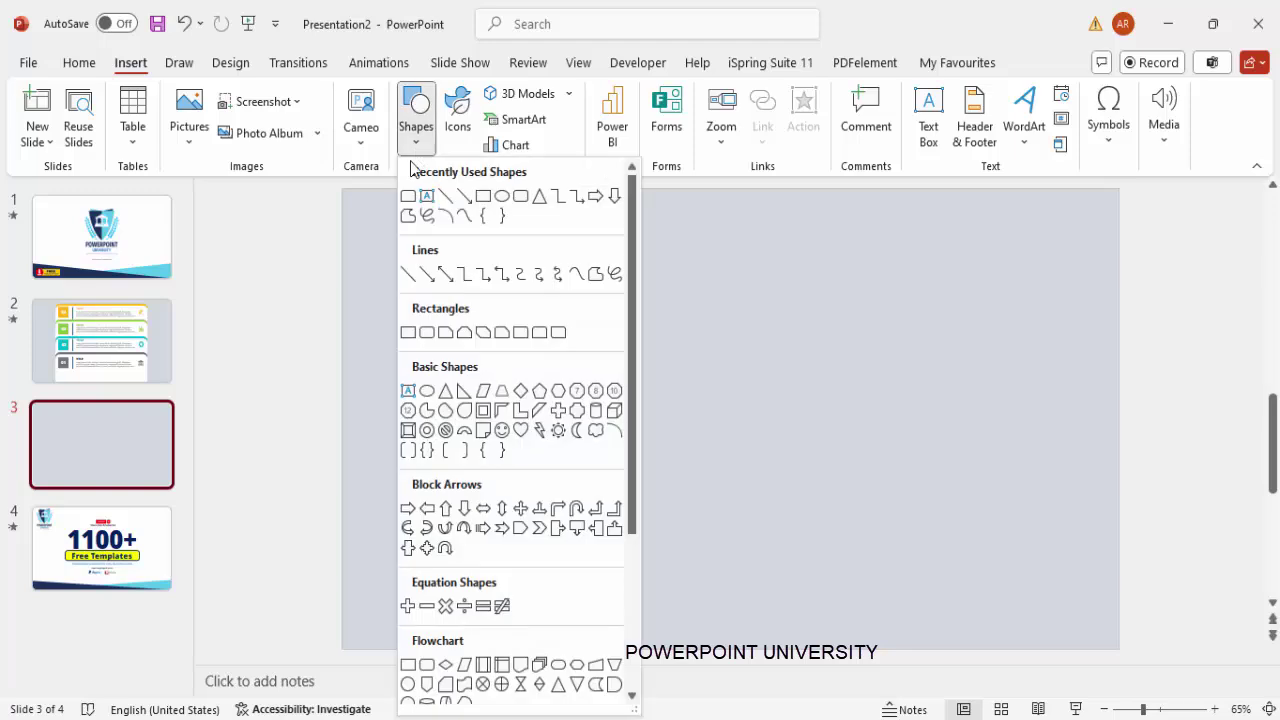
click(539, 333)
drag(470, 398, 1037, 649)
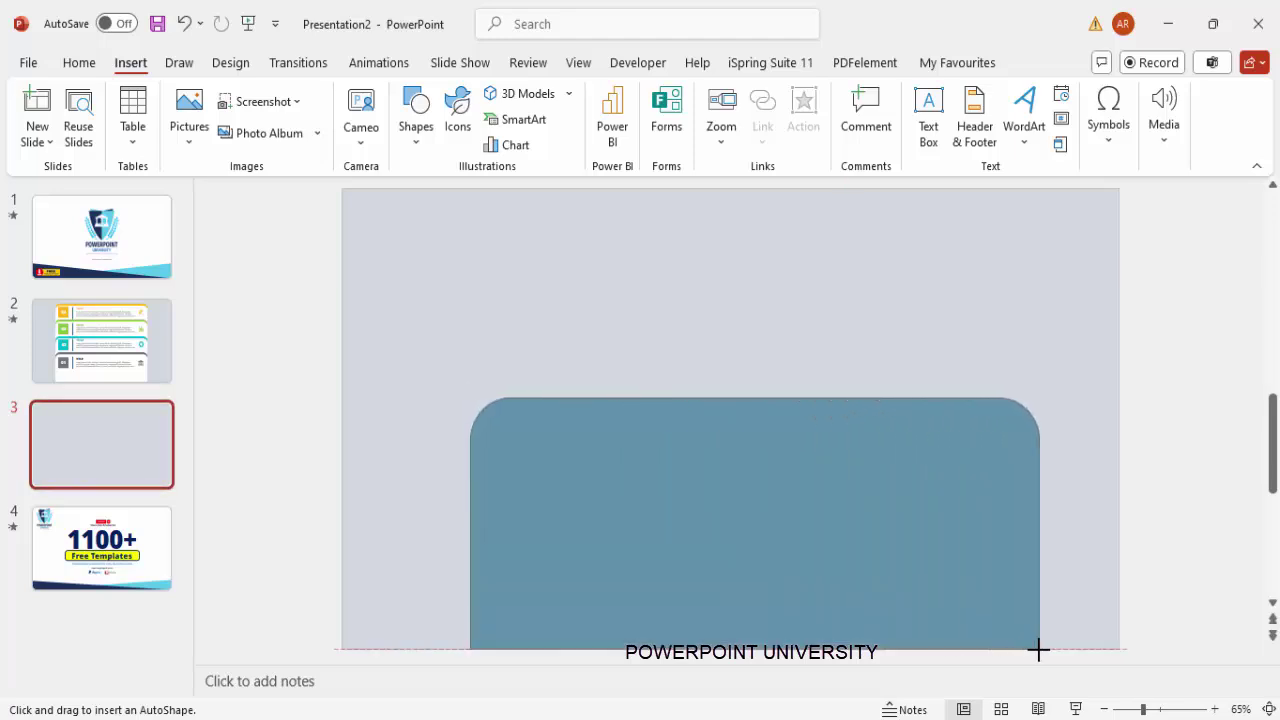
drag(468, 520, 421, 520)
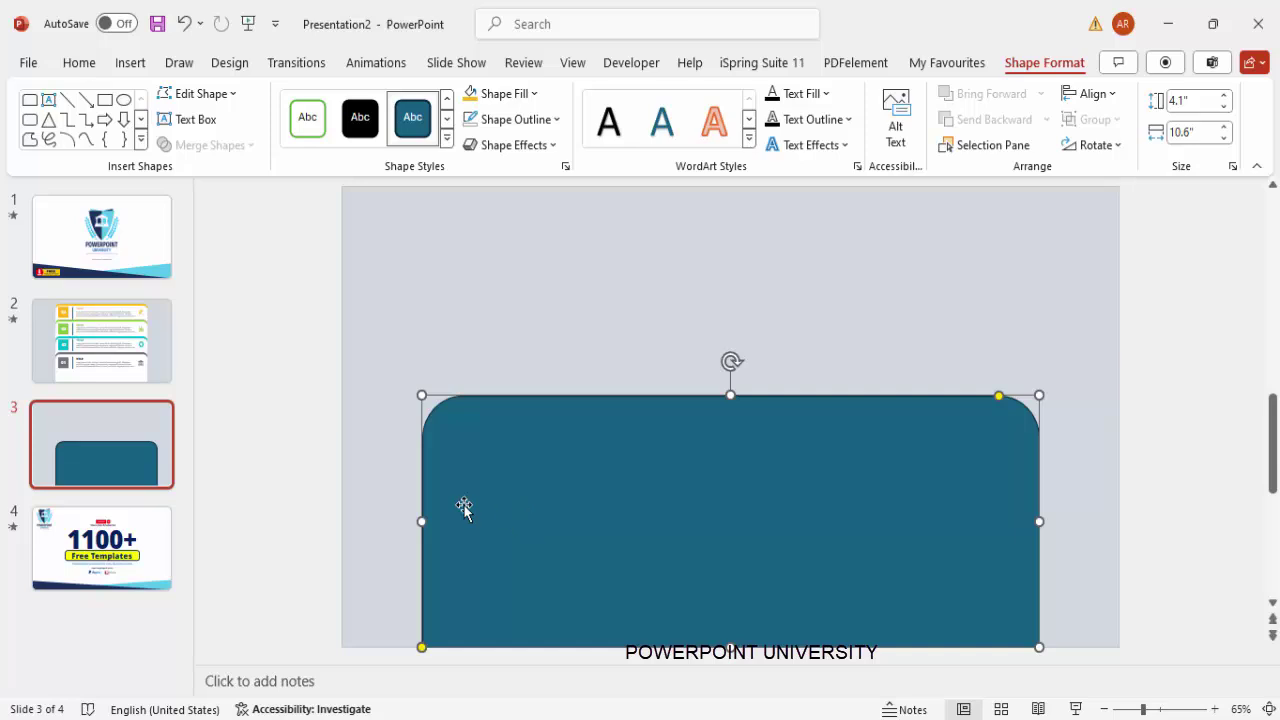
drag(733, 397, 726, 440)
Give the rectangle a white fill, no outline, and nearly square top corners
click(540, 120)
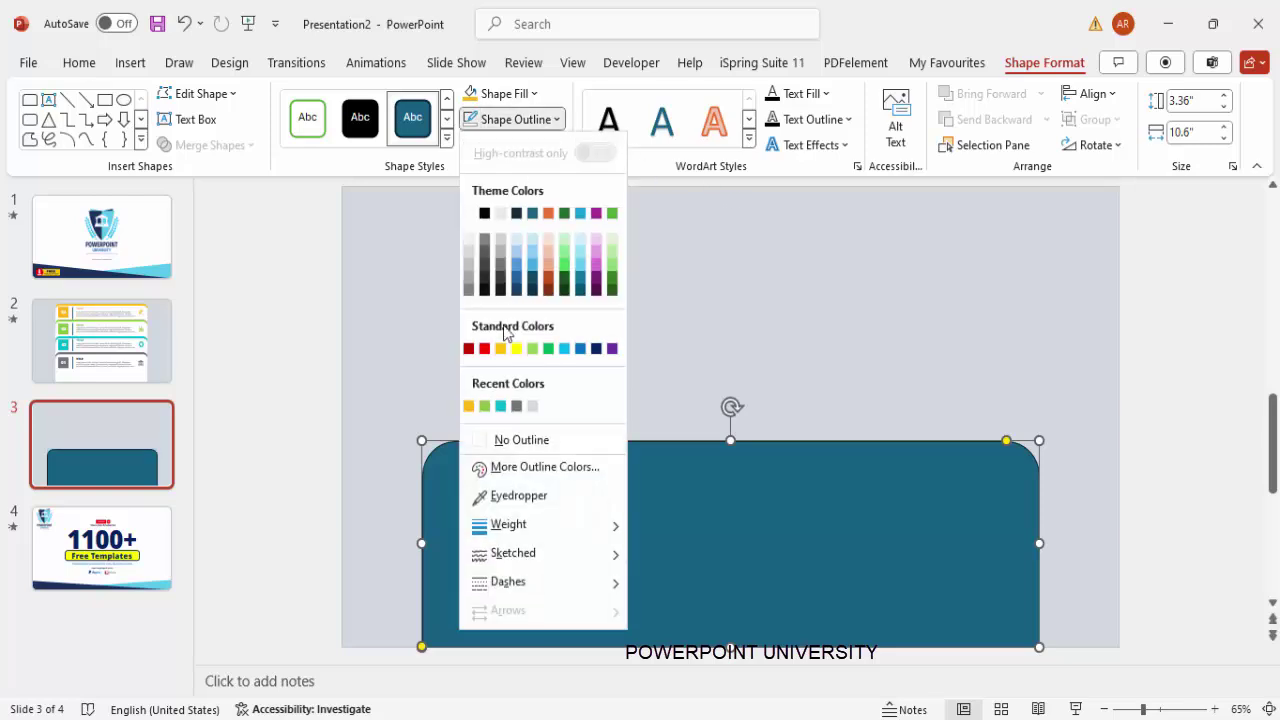
click(518, 440)
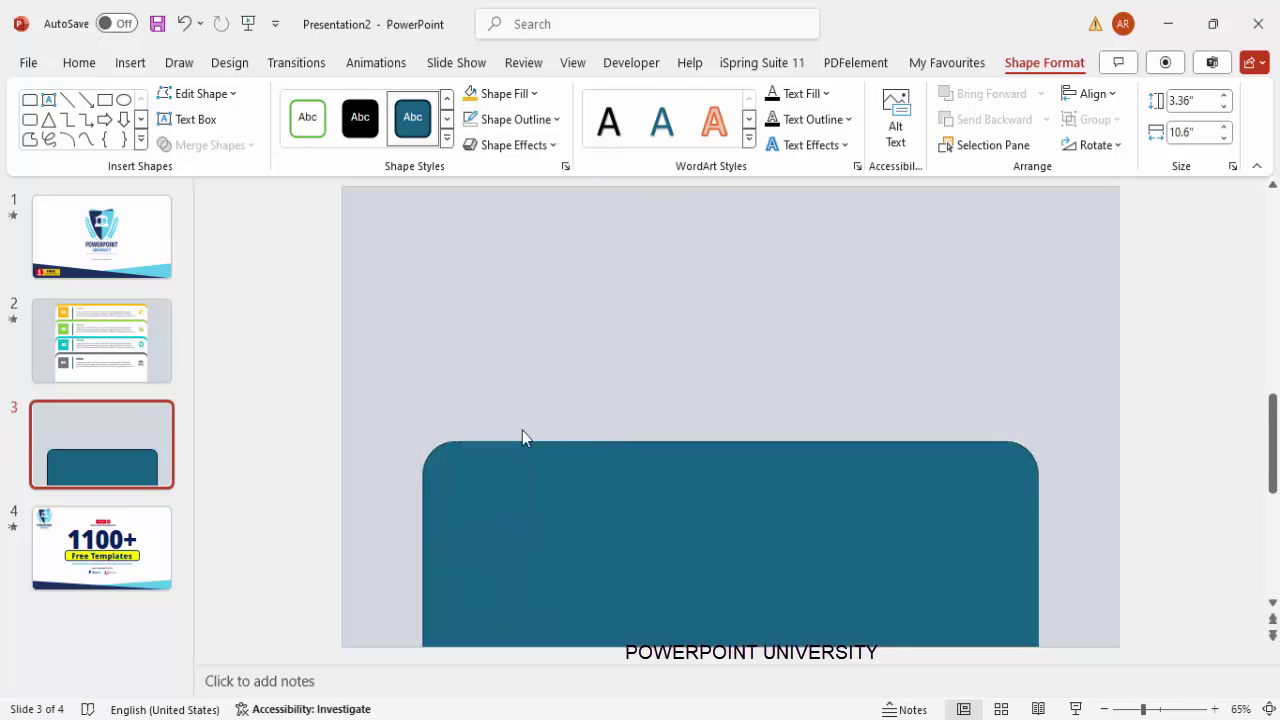
click(511, 100)
click(472, 189)
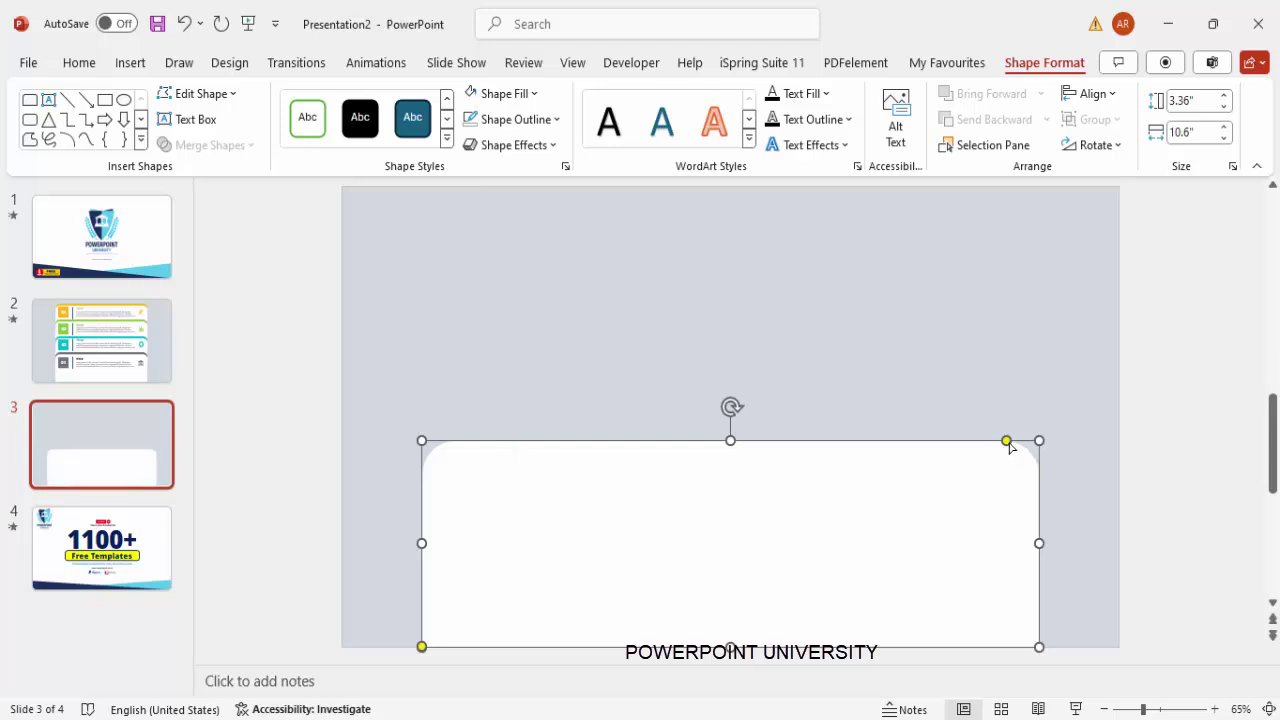
drag(1007, 442, 1023, 445)
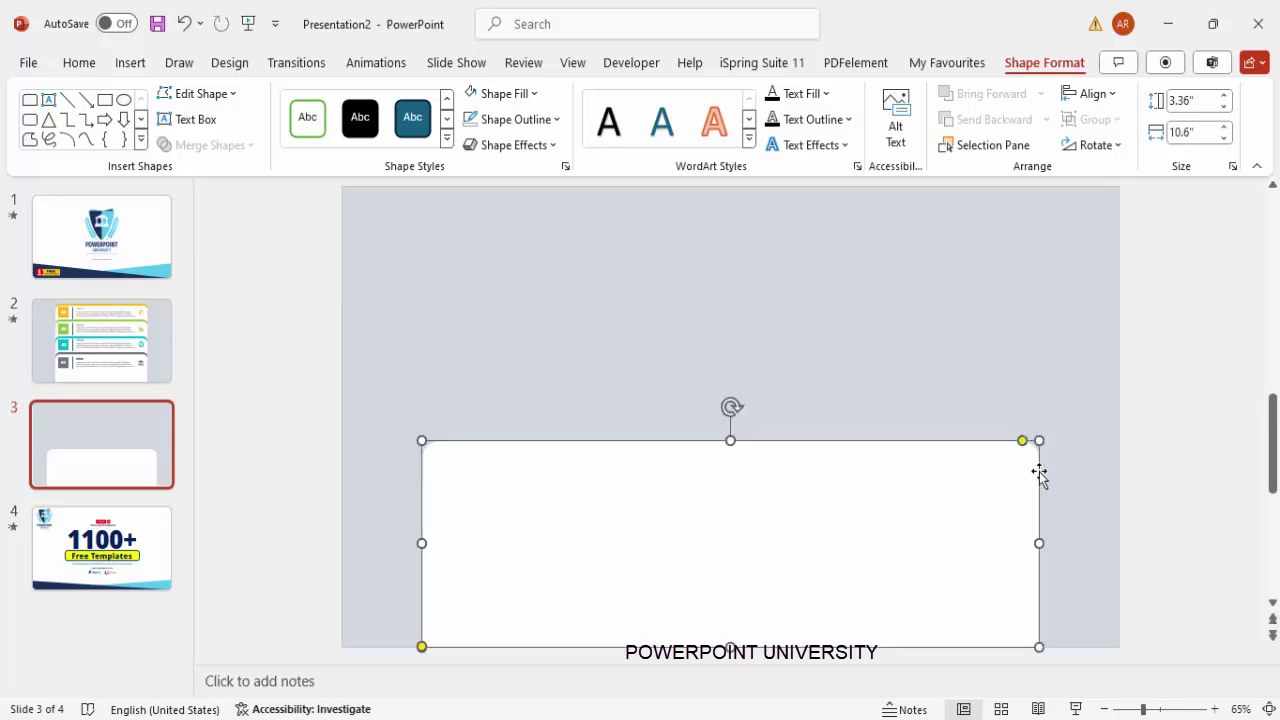
click(1150, 452)
click(600, 516)
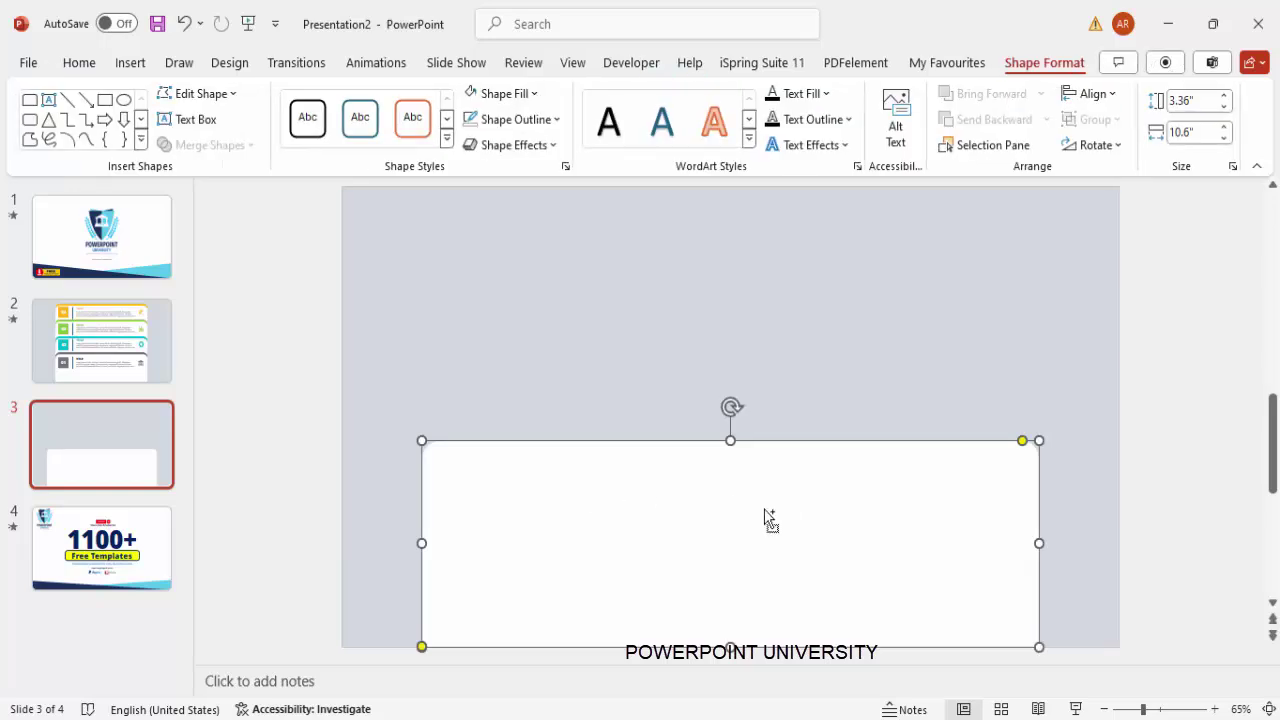
Duplicate the card, fill the copy grey, send it behind the white shape, and select both
key(ctrl+d)
drag(694, 491, 678, 452)
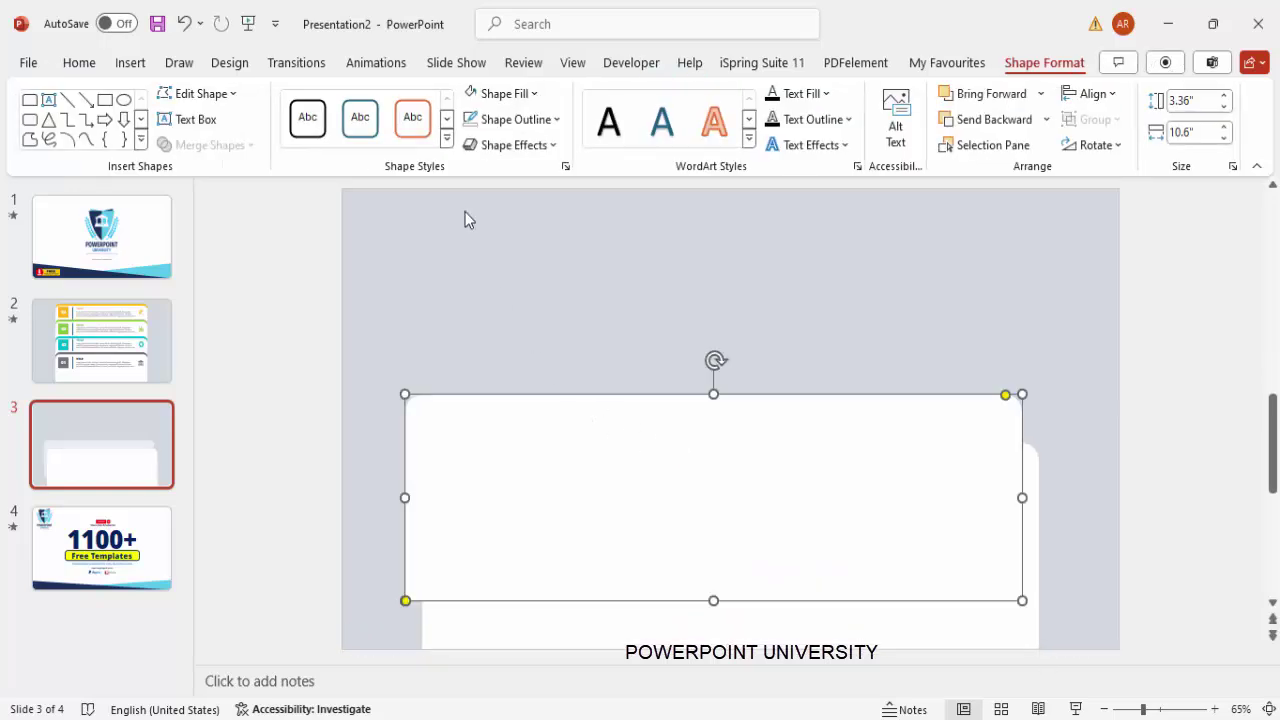
click(500, 93)
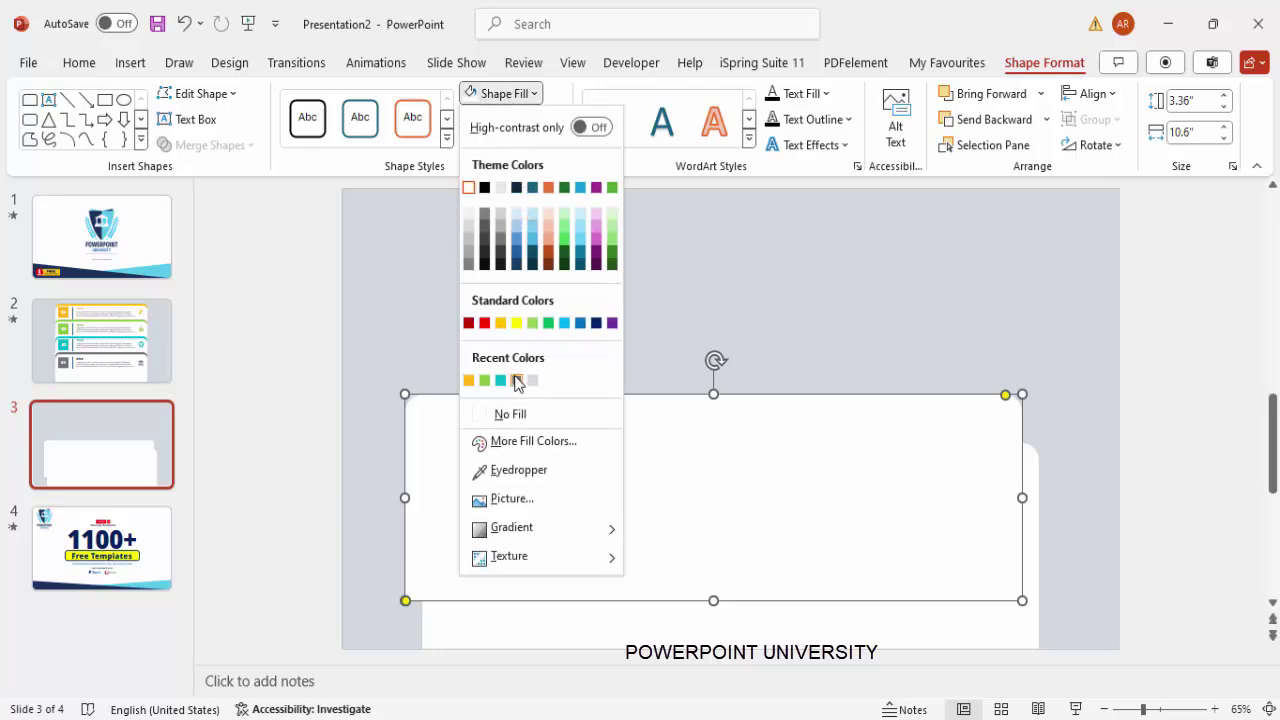
click(516, 380)
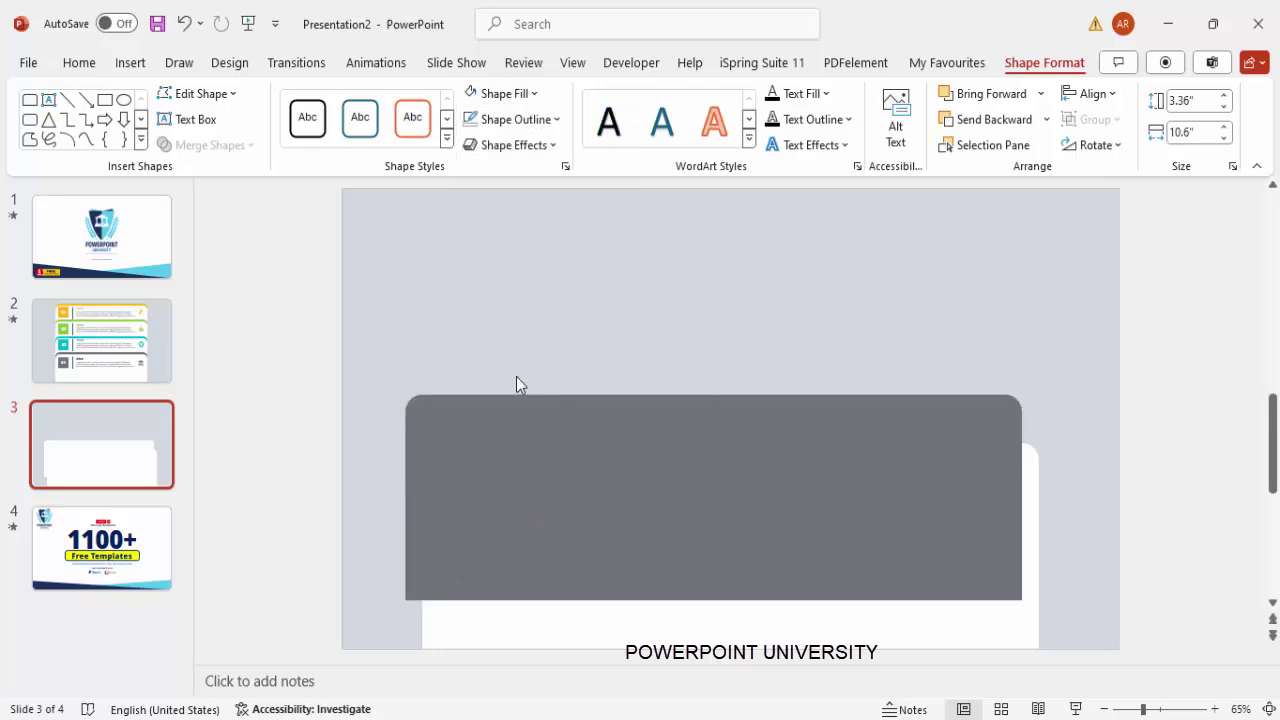
drag(750, 443, 711, 443)
click(1008, 125)
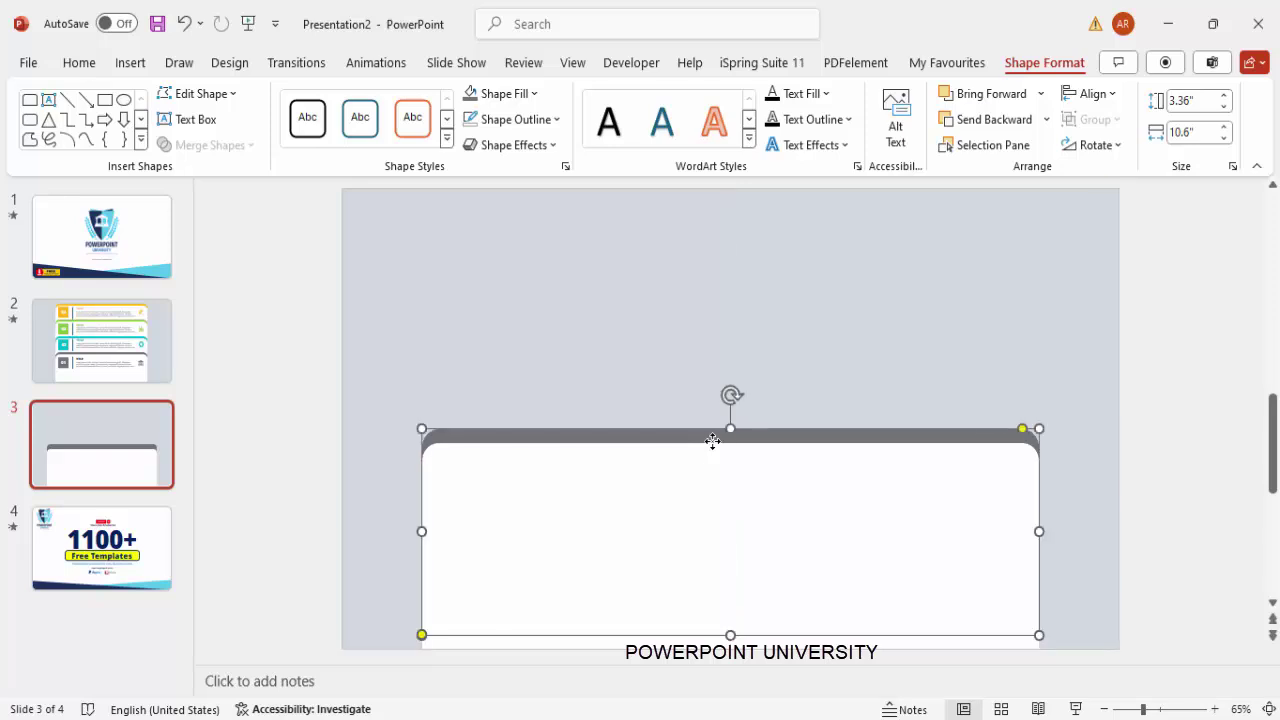
click(1134, 480)
click(820, 436)
shift+click(645, 480)
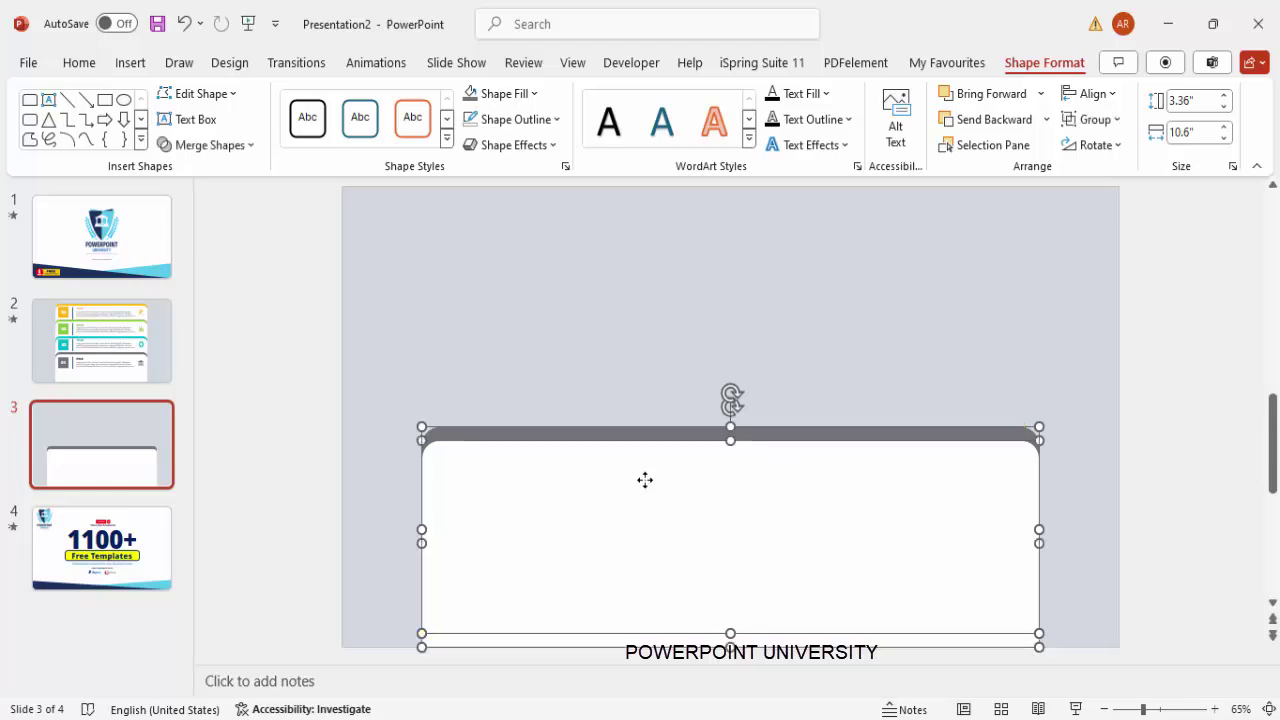
Group the grey and white shapes, copy the group upward, and colour the copy's strip teal
key(ctrl+g)
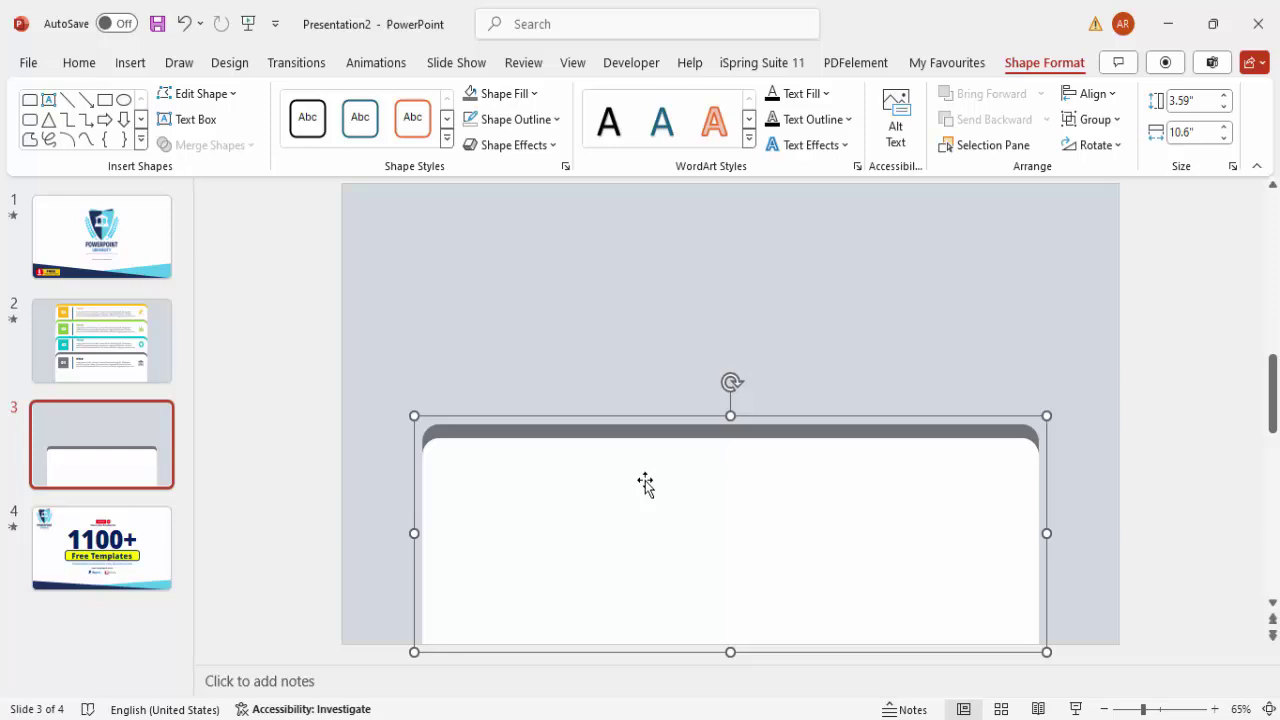
drag(645, 484, 652, 417)
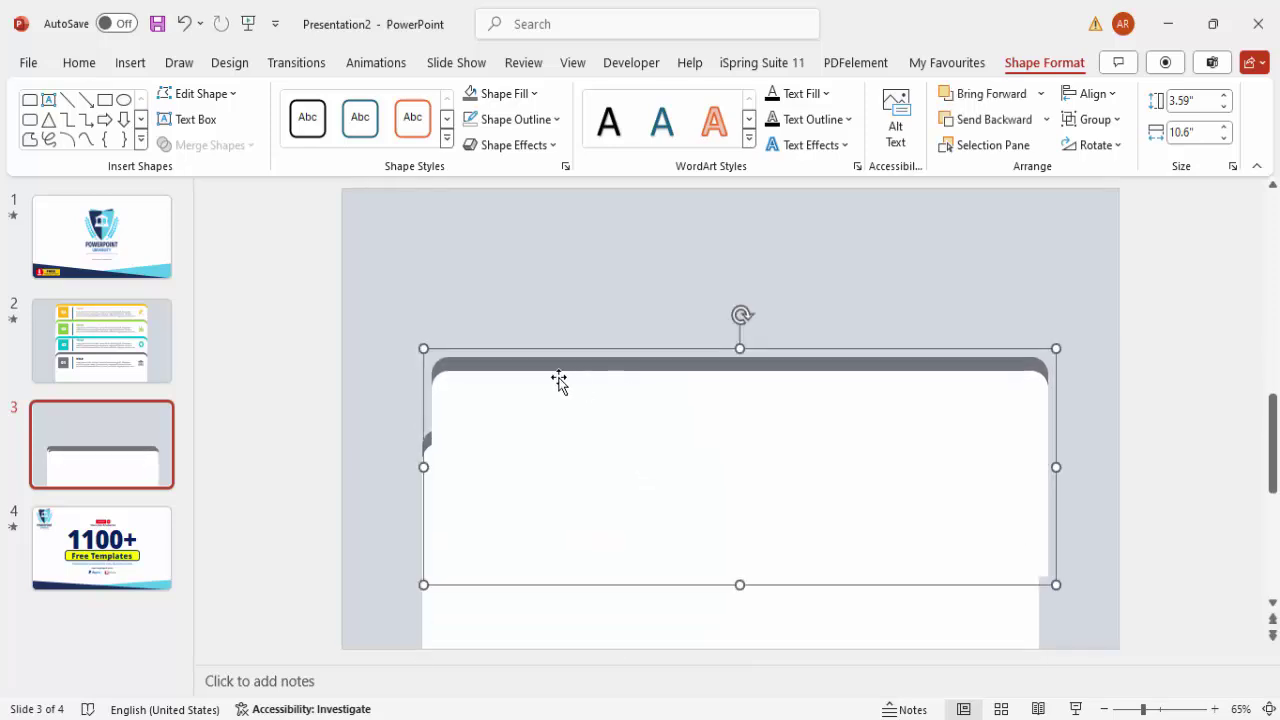
click(487, 371)
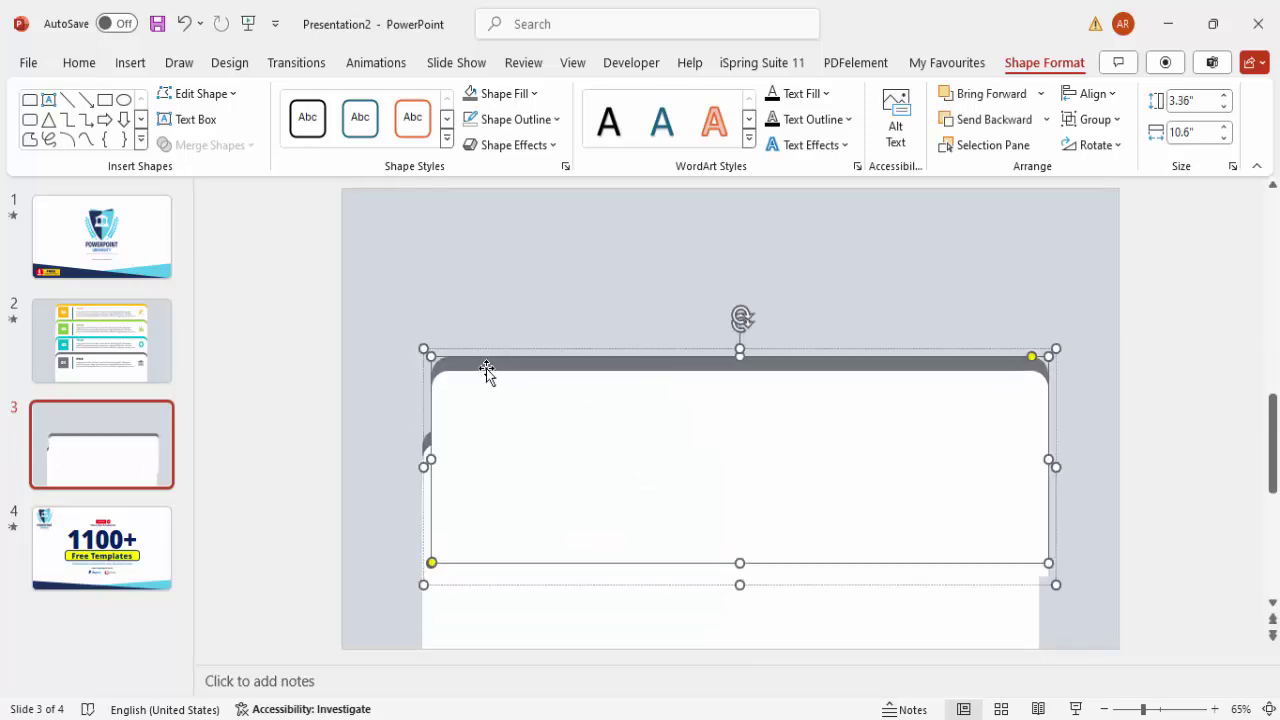
click(528, 94)
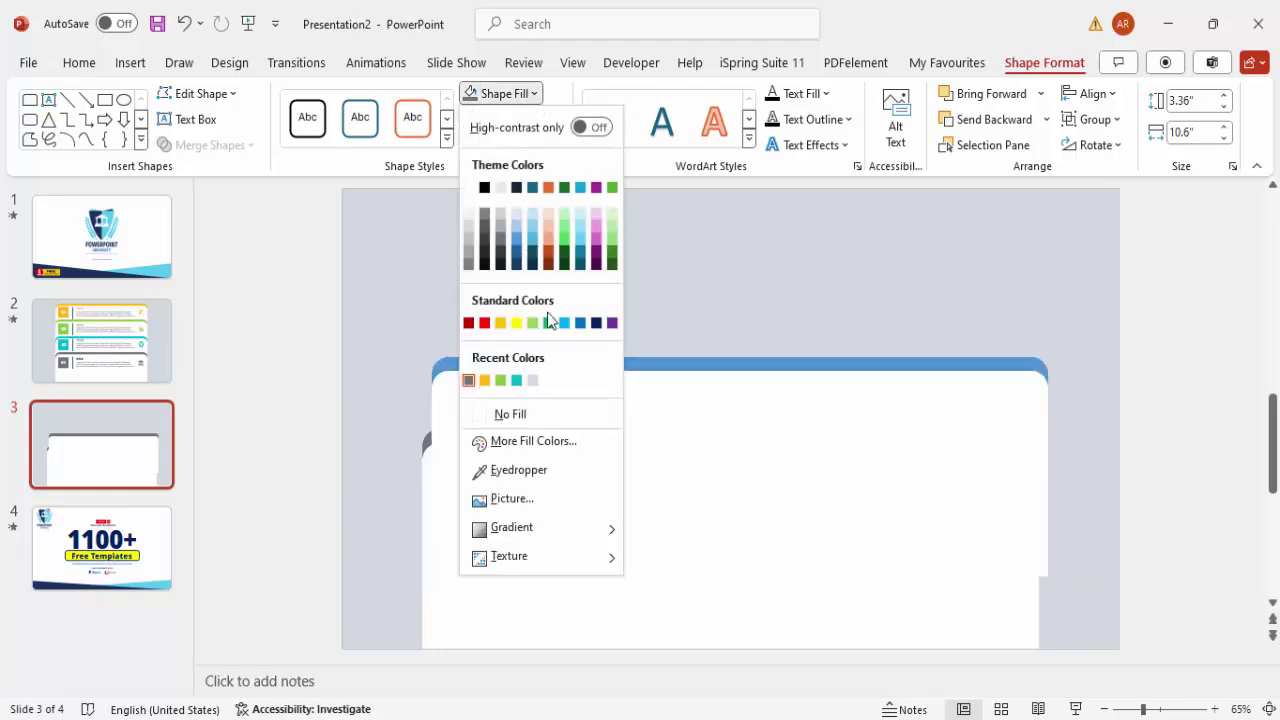
click(516, 380)
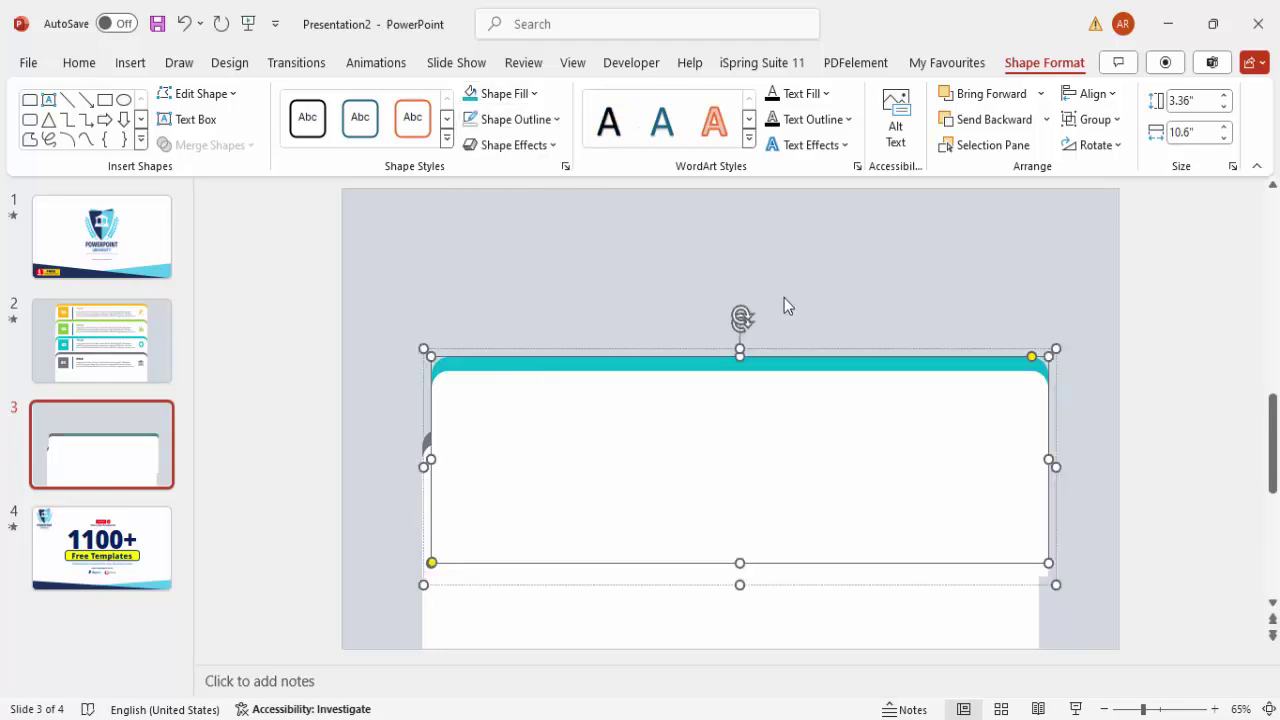
Align the teal card and send it to the back behind the other cards
click(1083, 320)
drag(888, 406, 862, 402)
click(1047, 119)
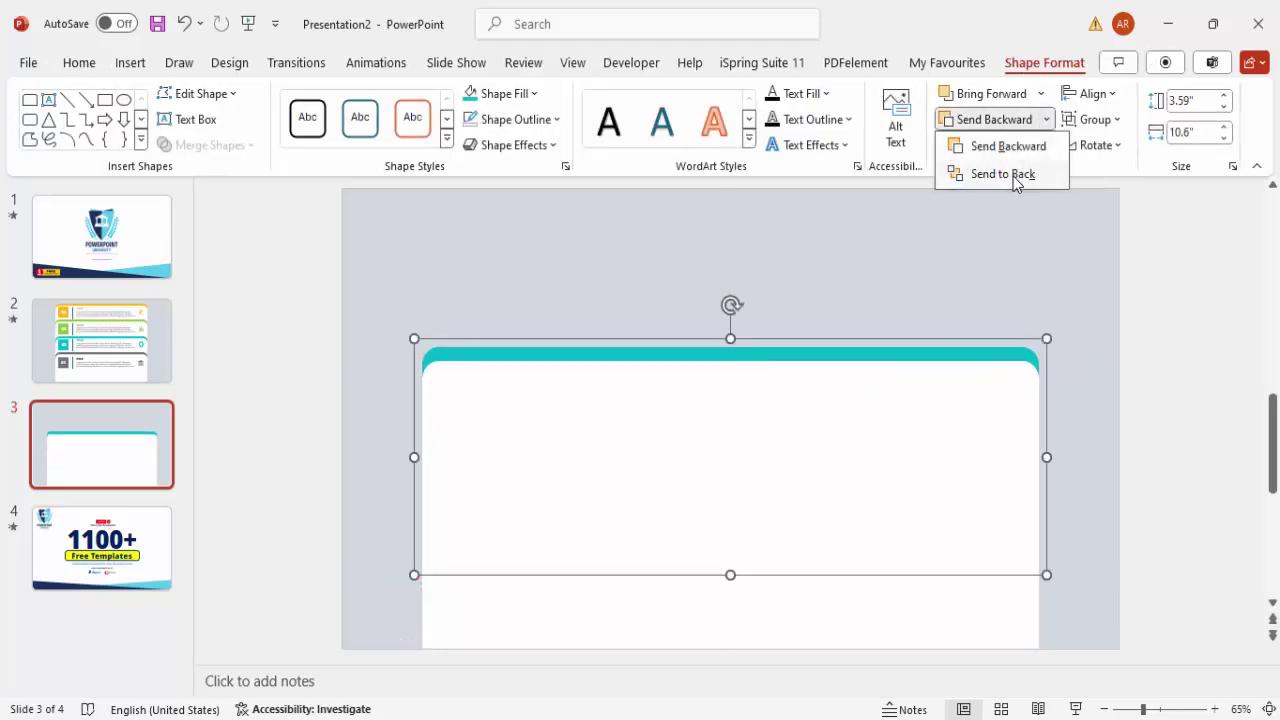
click(1012, 180)
drag(963, 397, 957, 318)
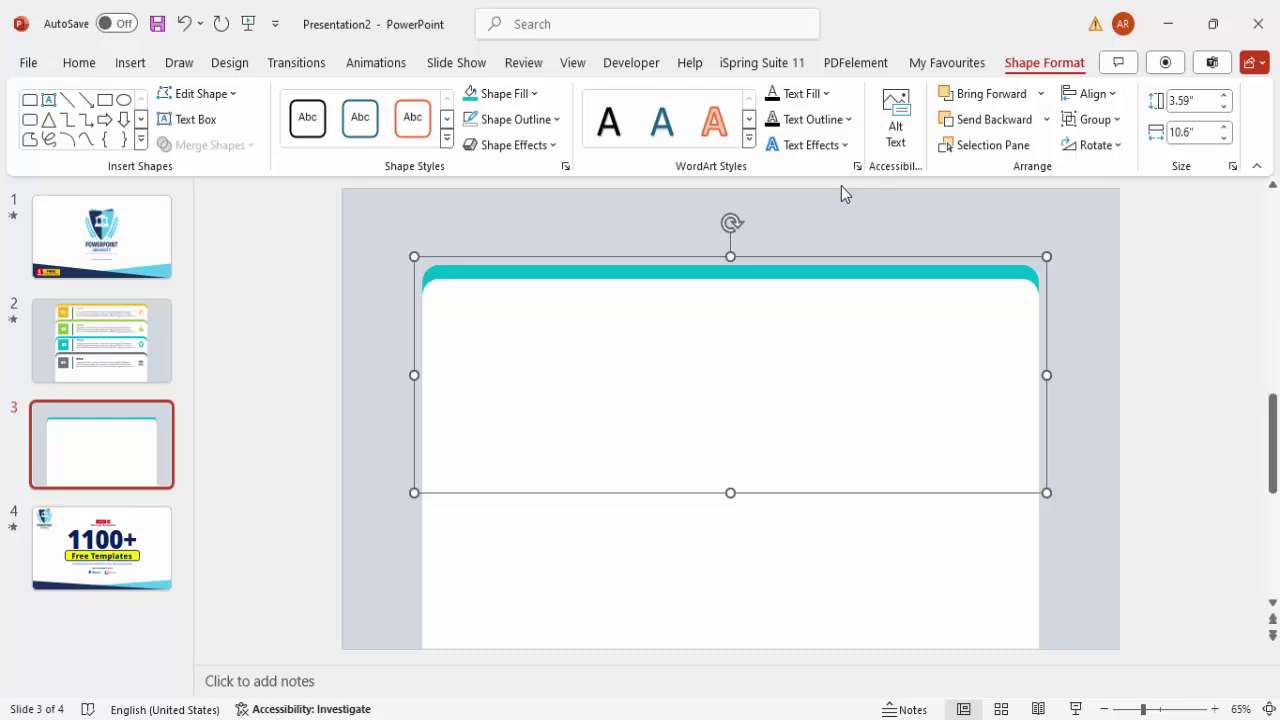
Recolour the top card's strip yellow and send that card back one layer
click(880, 272)
click(519, 95)
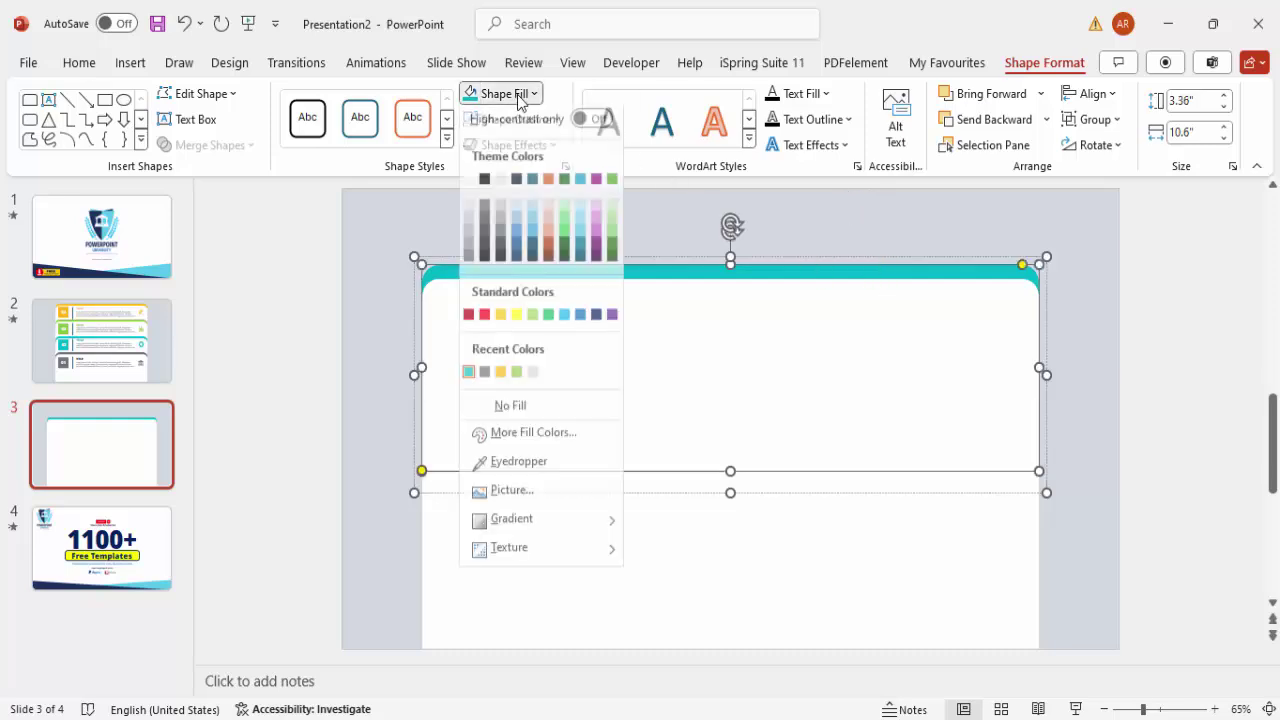
click(501, 372)
click(1122, 296)
click(1021, 291)
click(1008, 119)
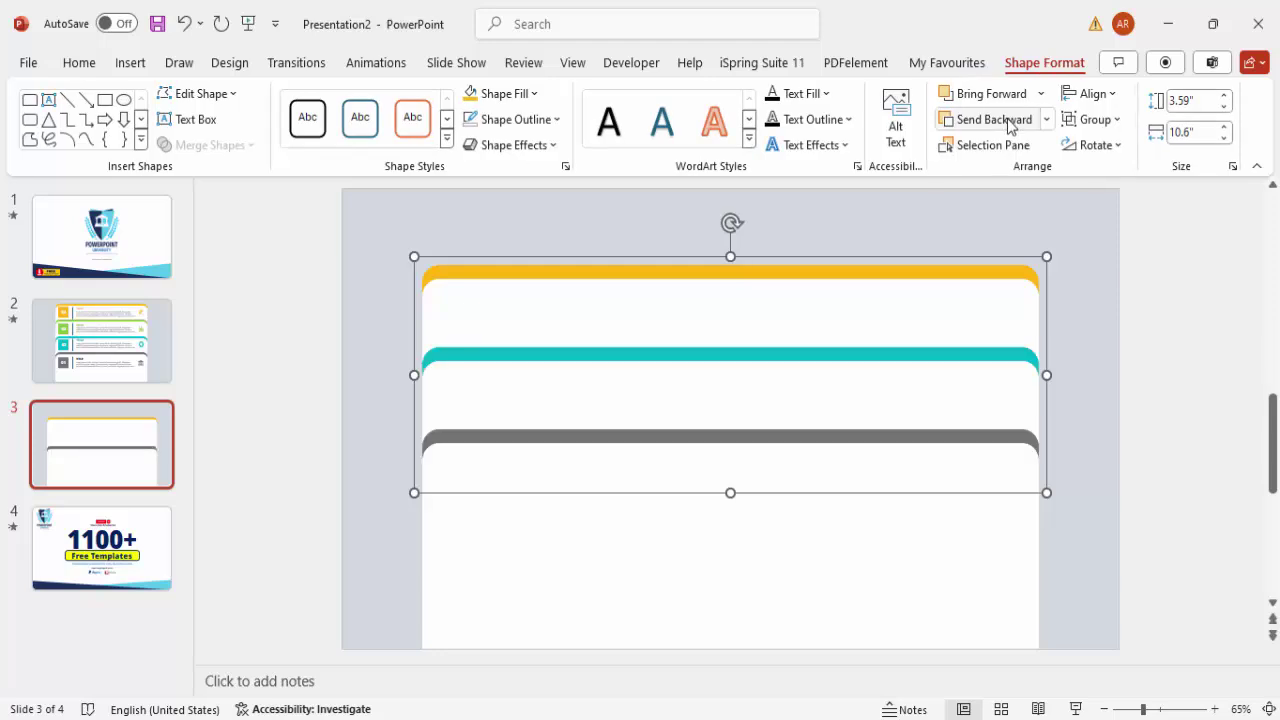
click(1085, 382)
click(815, 318)
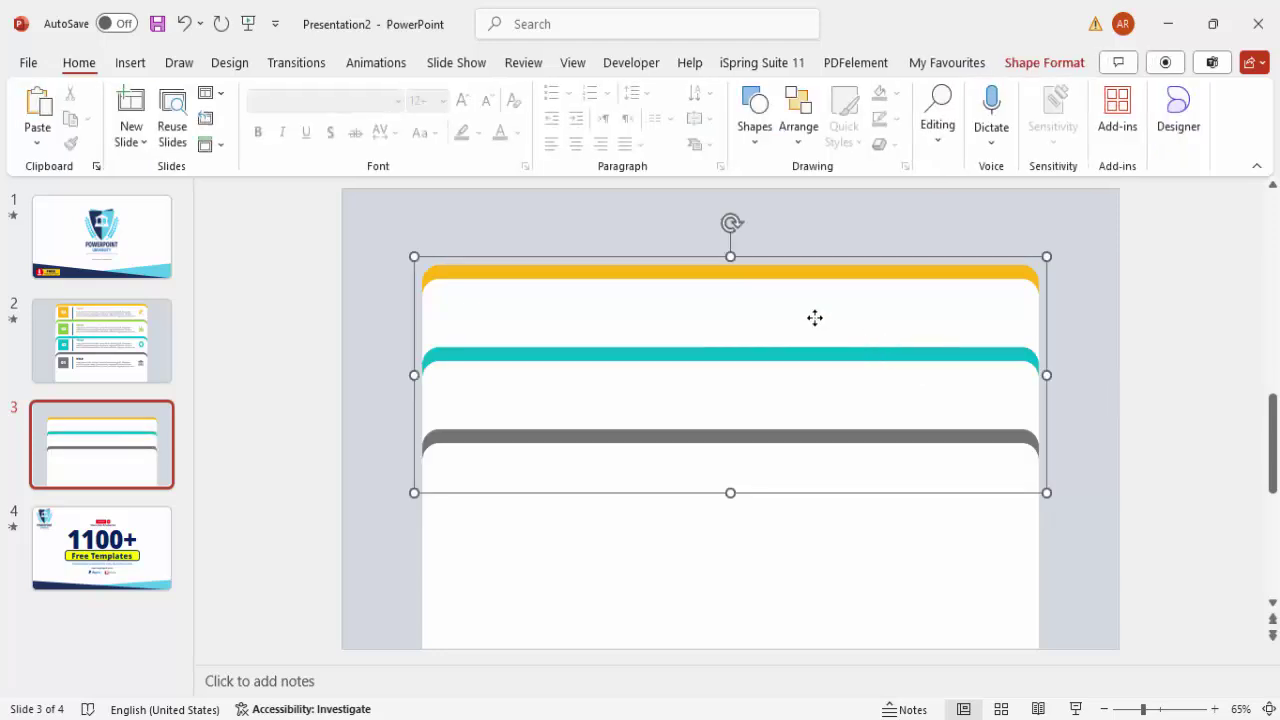
Copy the card higher, colour its strip green, and send it back two layers
drag(815, 318, 834, 251)
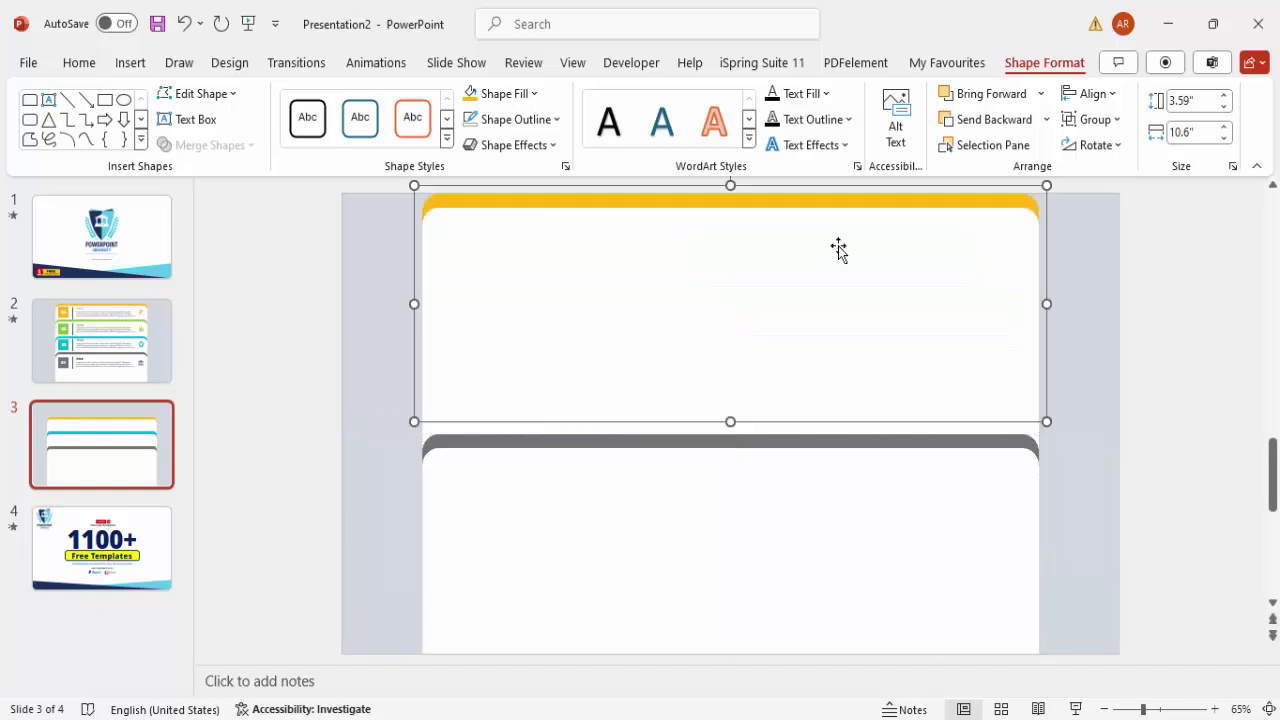
click(954, 205)
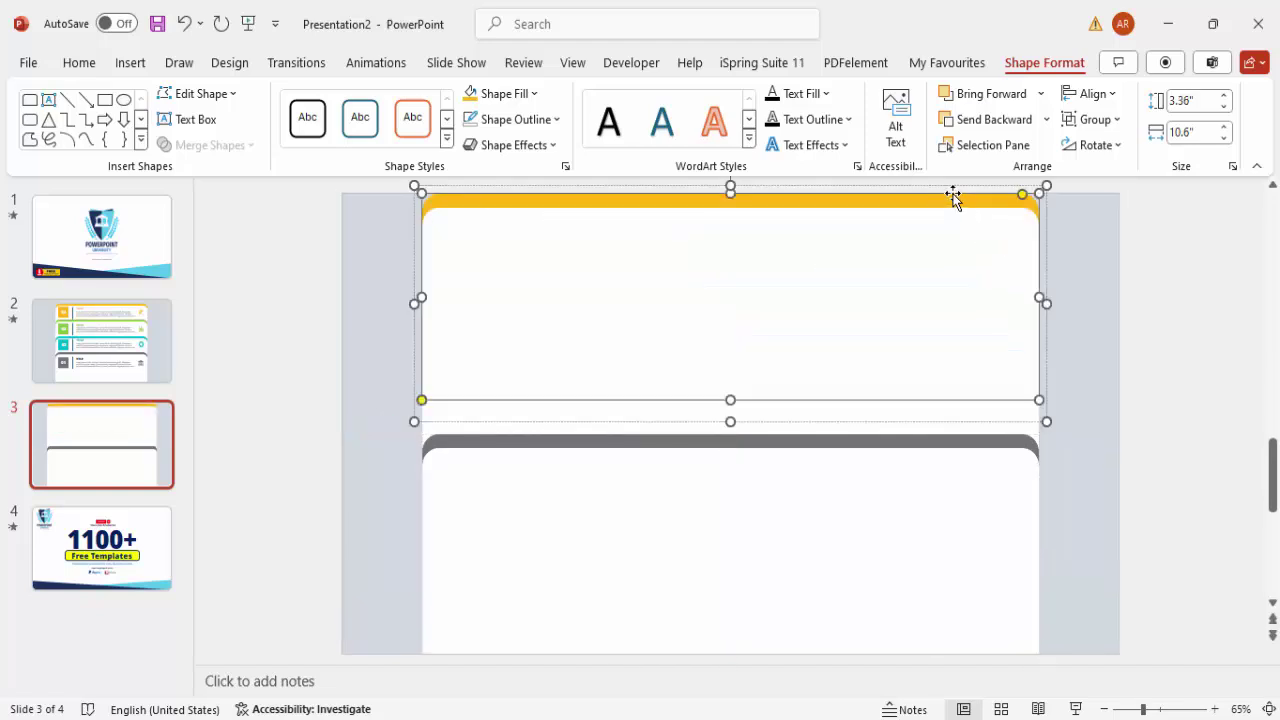
click(534, 95)
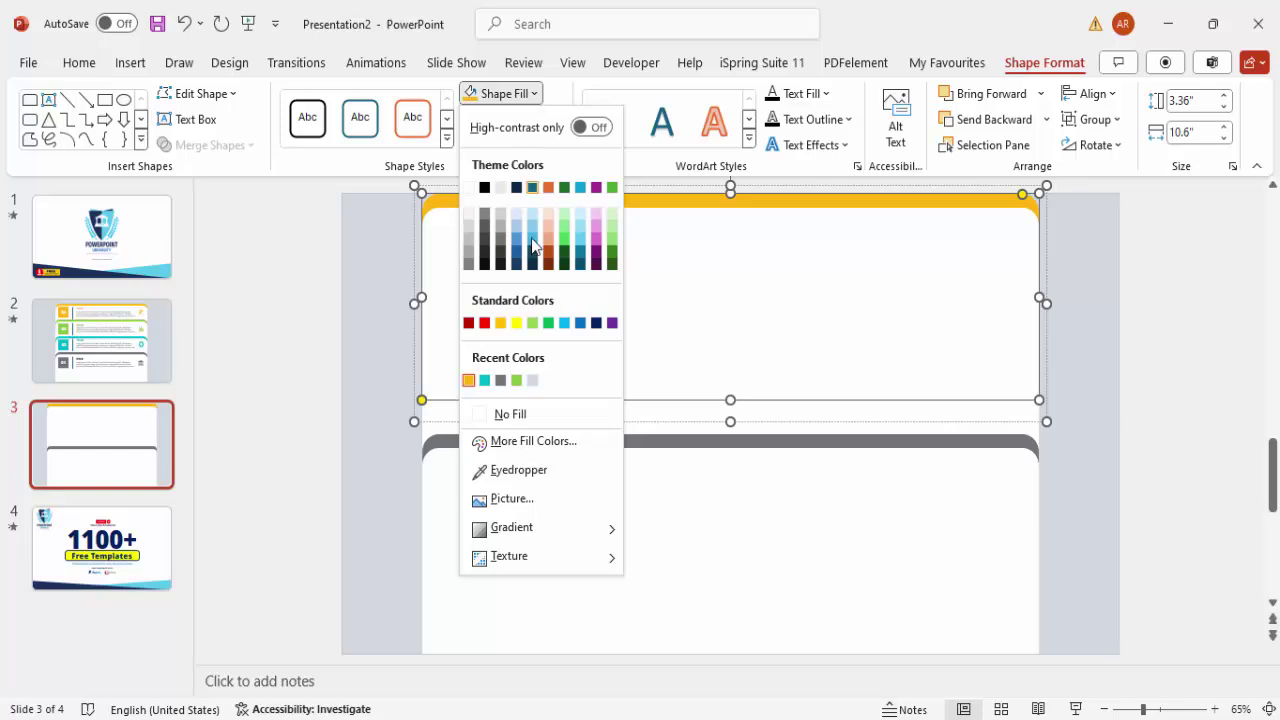
click(517, 380)
key(Escape)
click(996, 281)
click(1003, 125)
click(1003, 125)
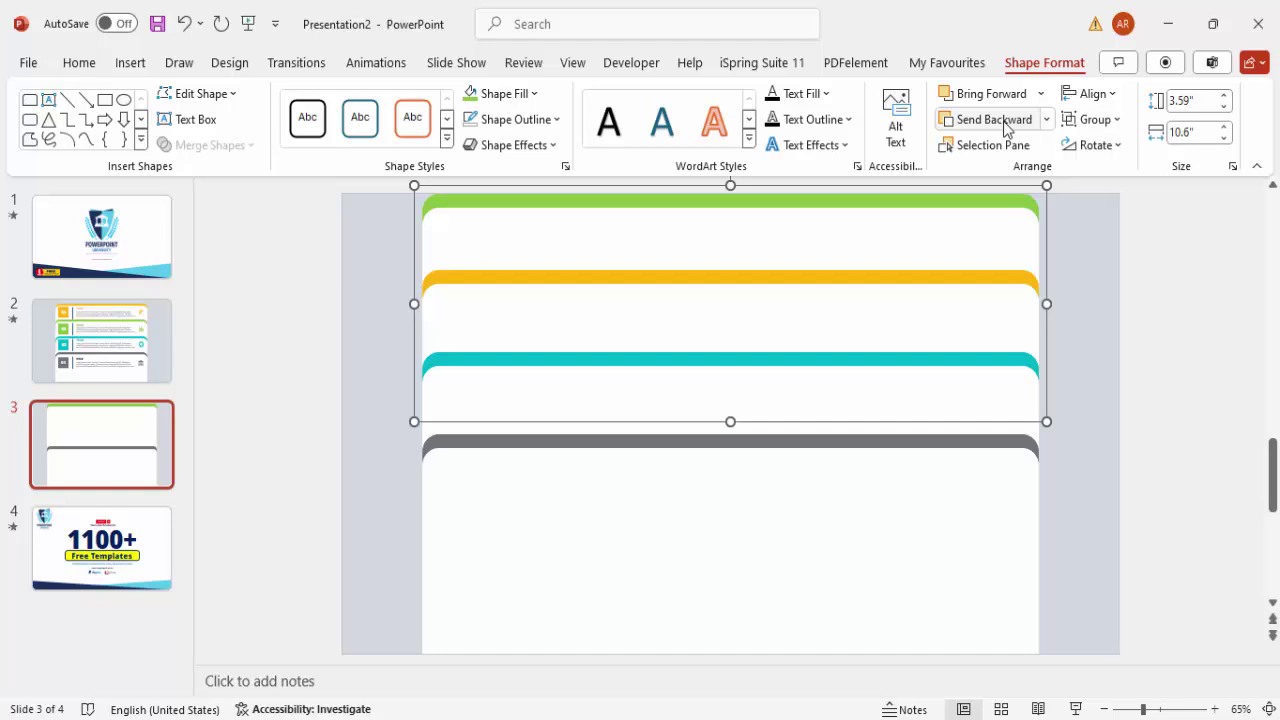
click(1117, 430)
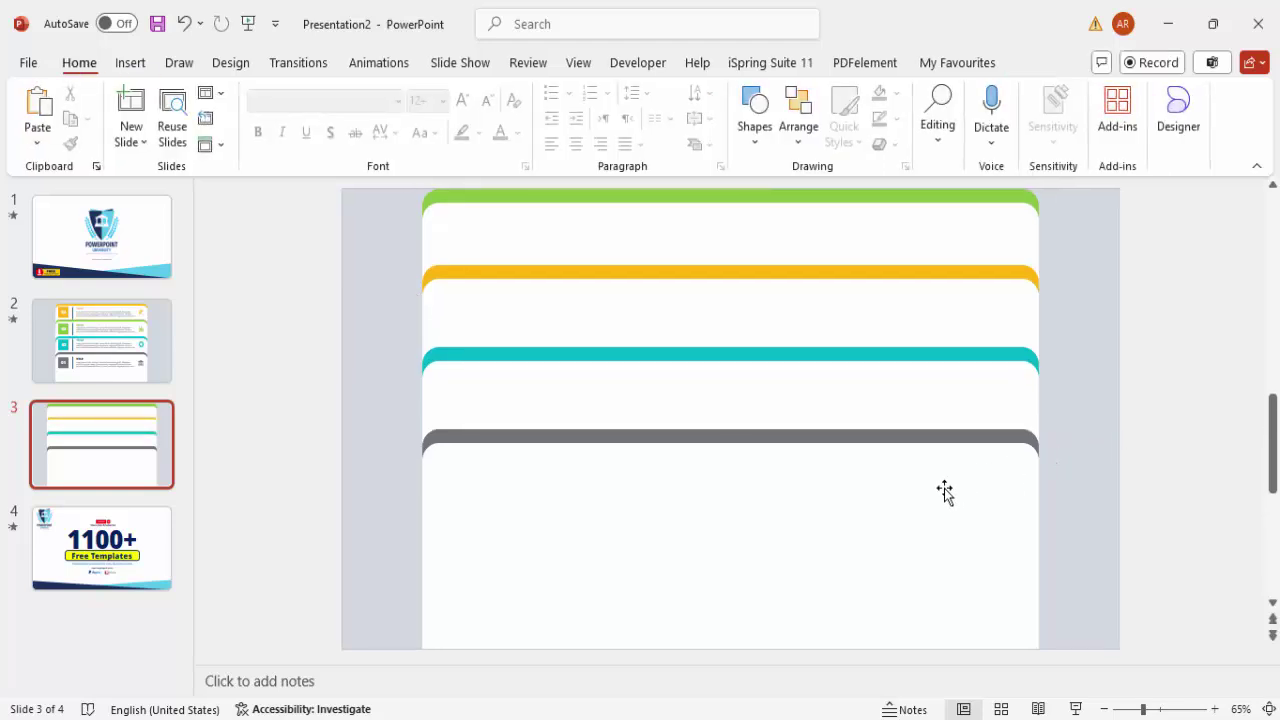
Shift the grey, teal and green cards slightly lower on the slide
click(723, 507)
click(731, 636)
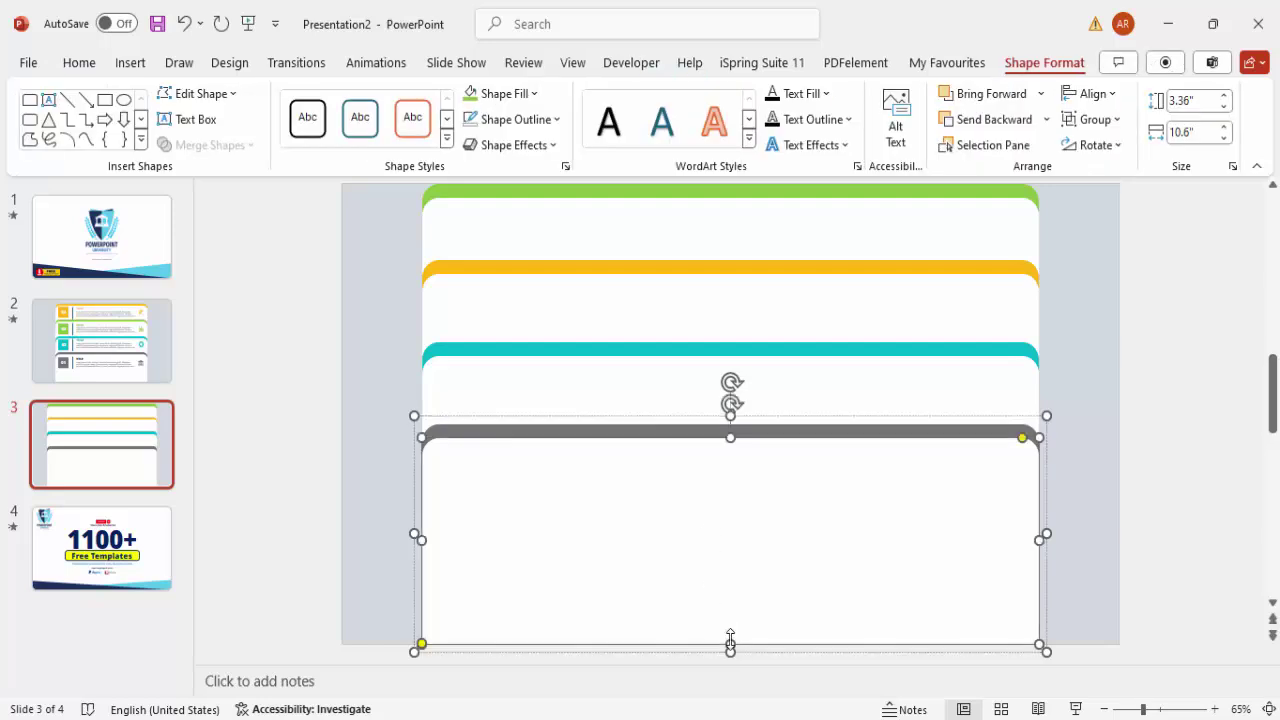
click(1174, 489)
drag(854, 506, 854, 537)
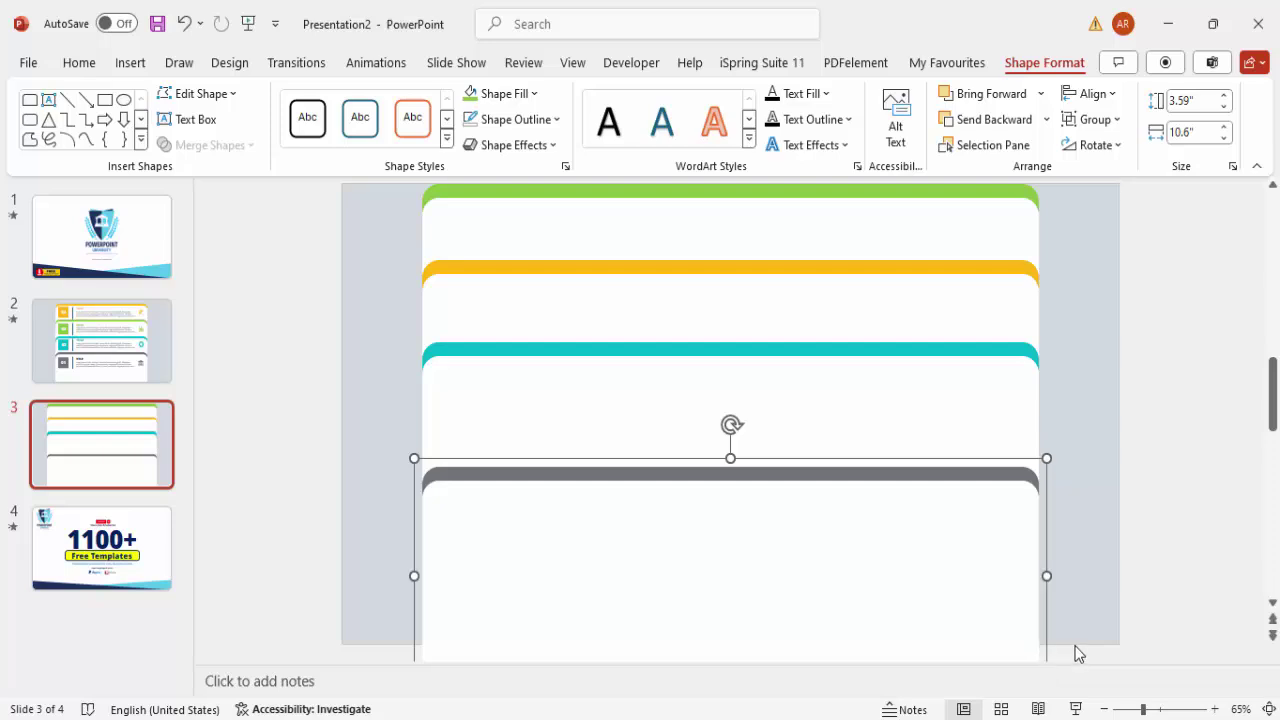
click(792, 420)
drag(793, 410, 790, 434)
drag(794, 220, 787, 235)
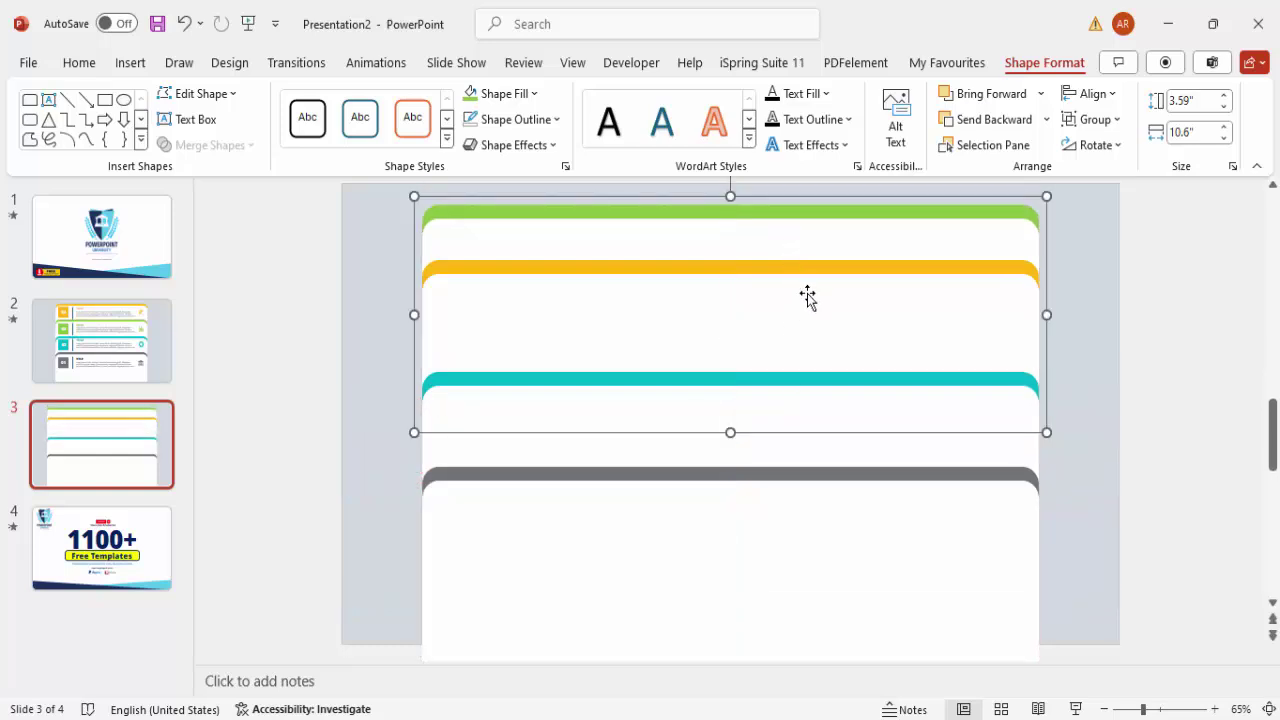
Select all four cards and distribute them vertically
shift+click(801, 302)
shift+click(943, 403)
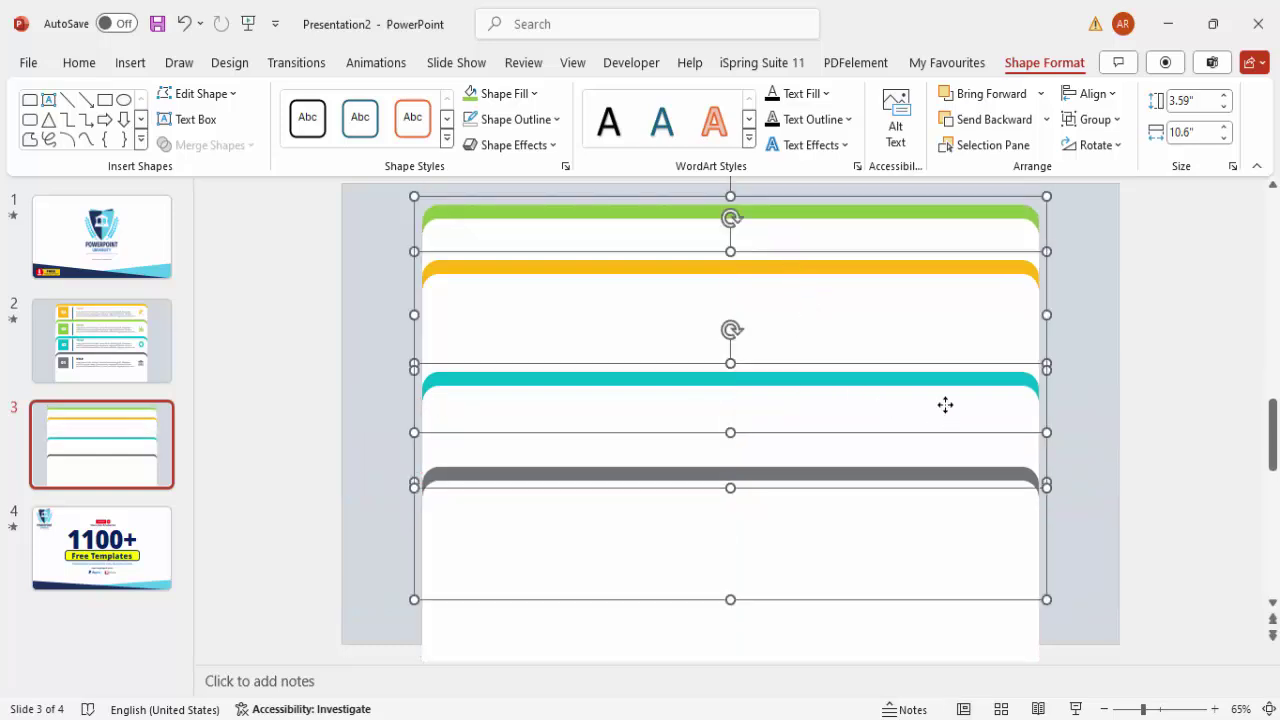
shift+click(946, 620)
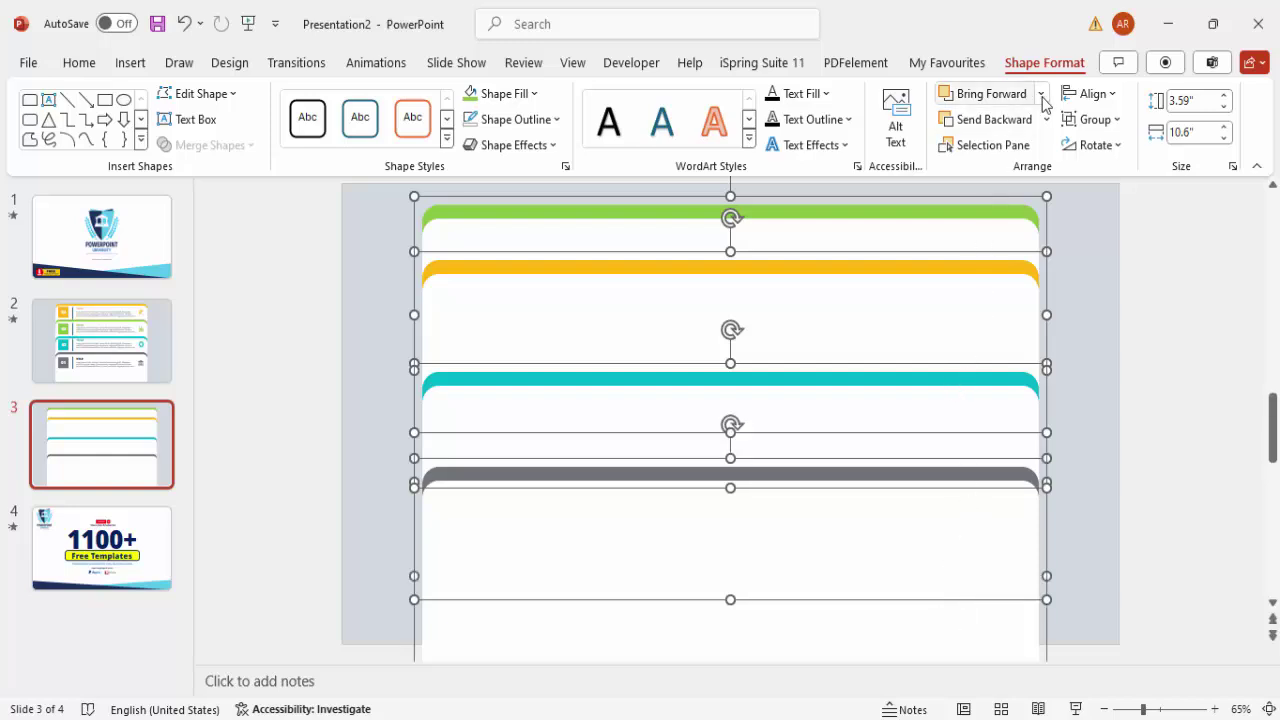
click(1090, 94)
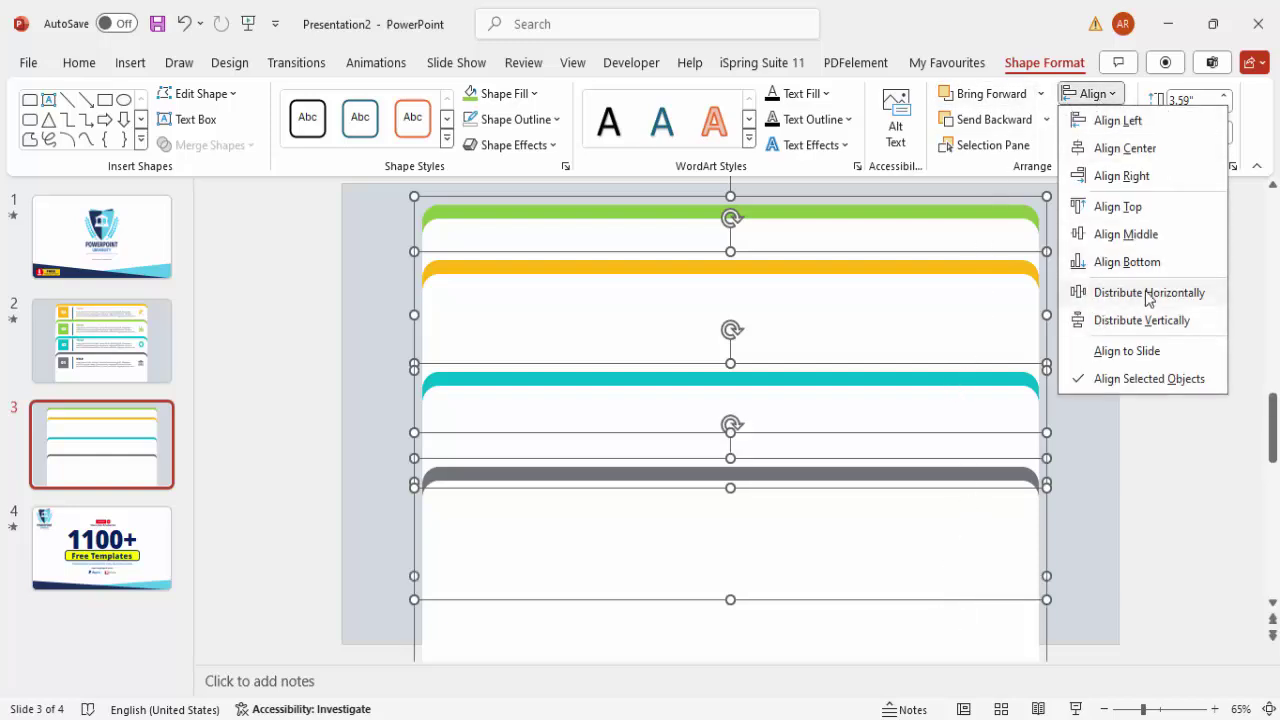
click(1155, 322)
click(1099, 340)
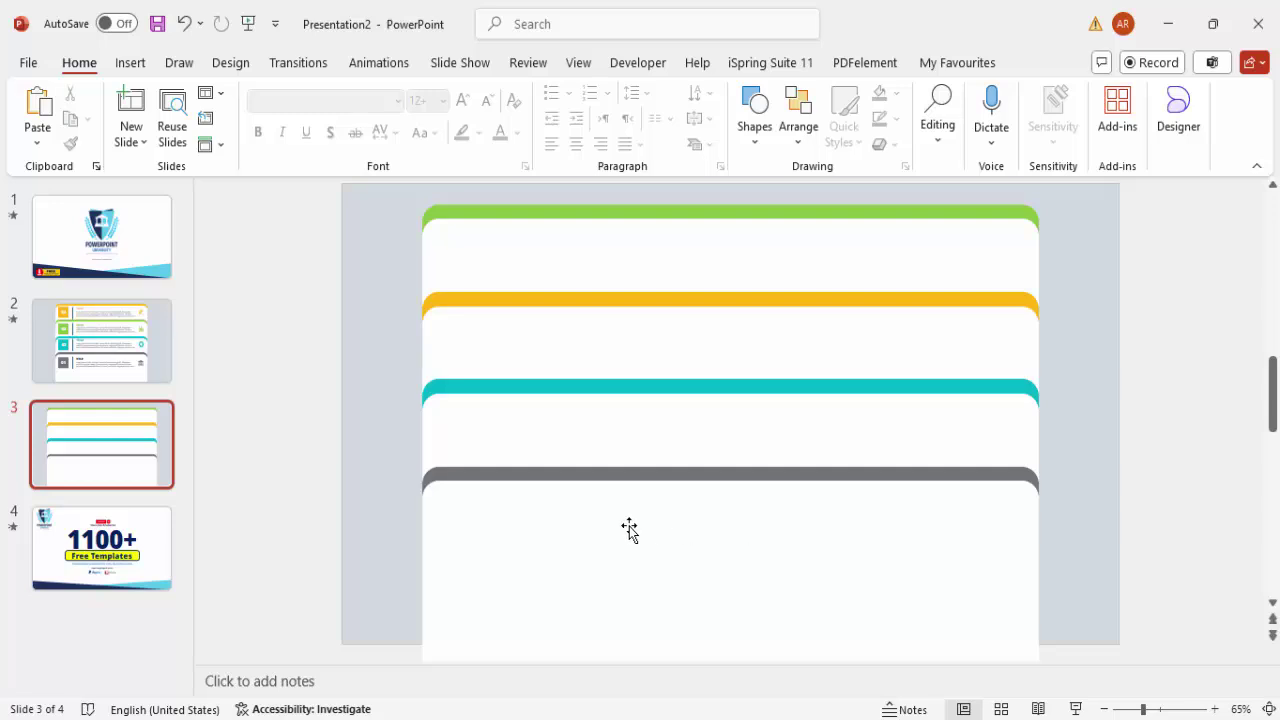
click(130, 63)
Draw a small grey square with no outline at the grey card's top left
click(416, 146)
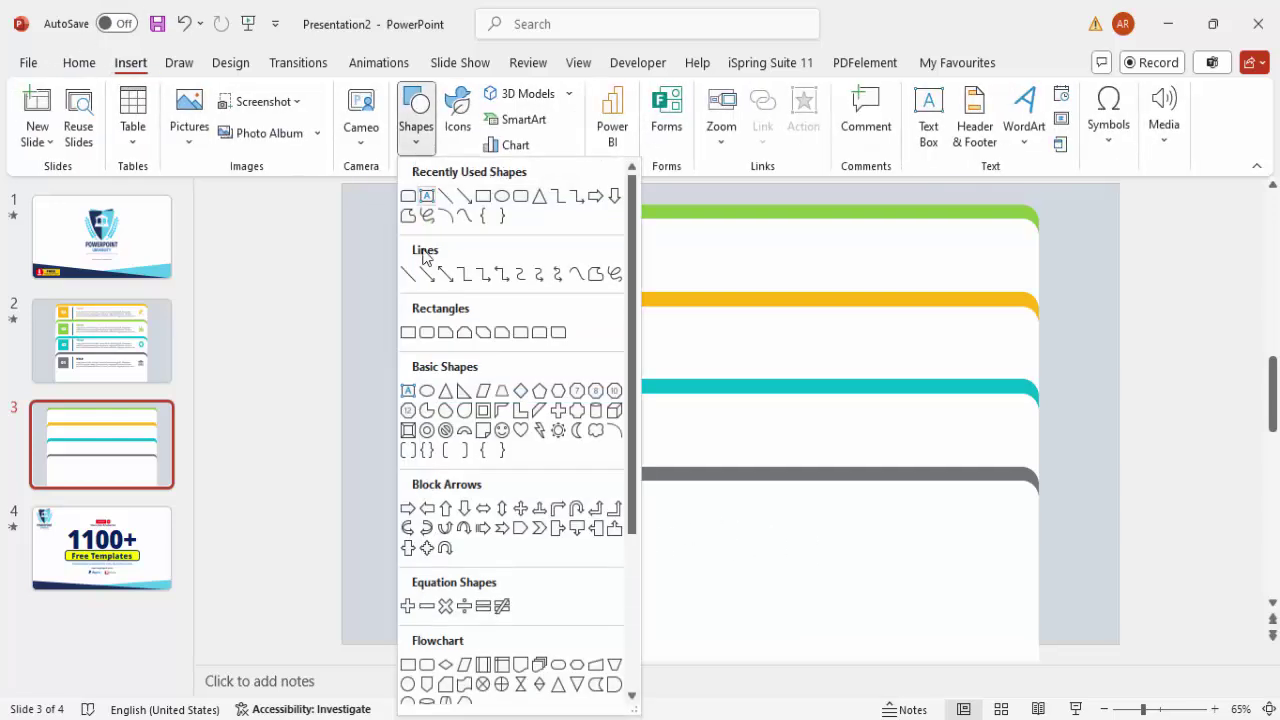
click(410, 336)
drag(487, 520, 478, 511)
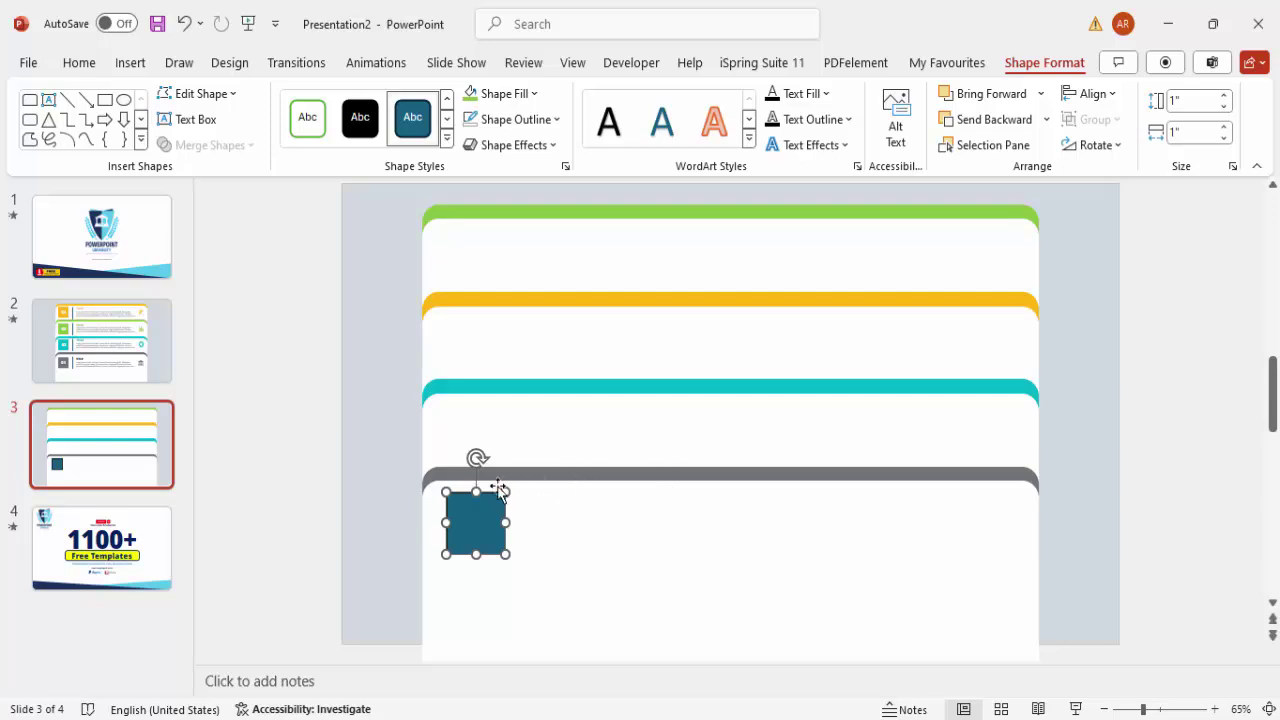
click(525, 95)
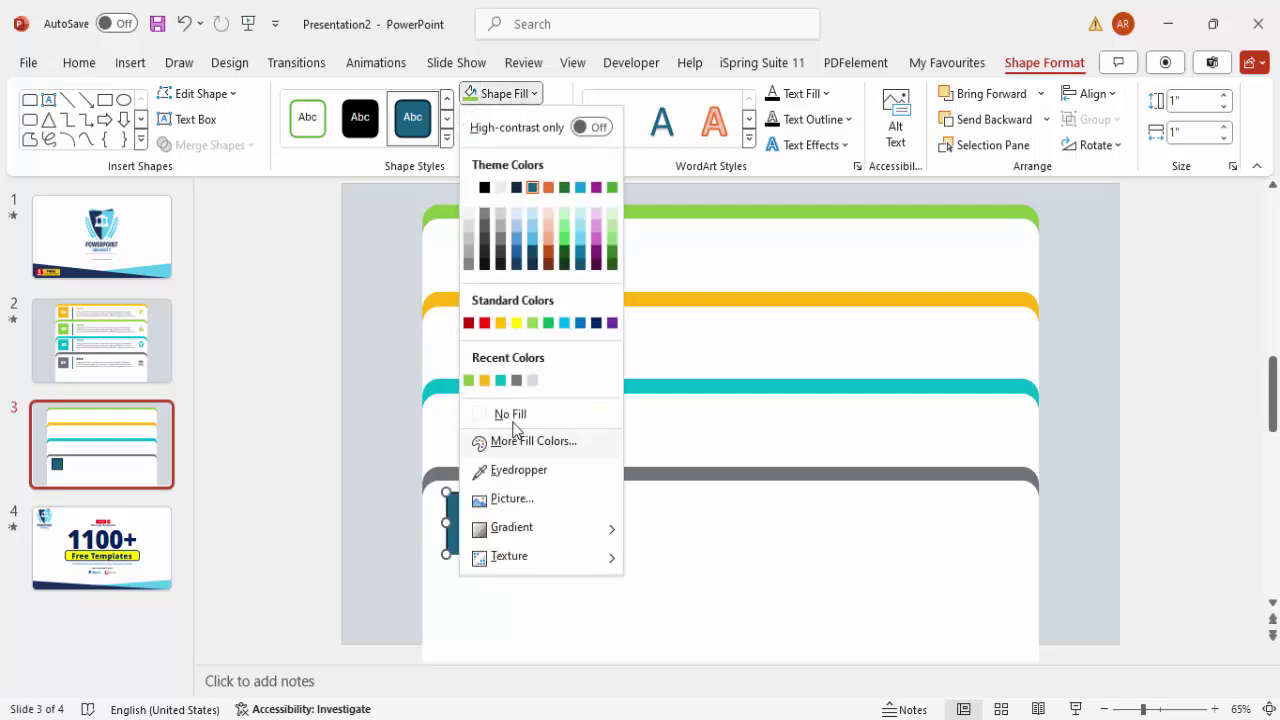
click(522, 378)
click(518, 119)
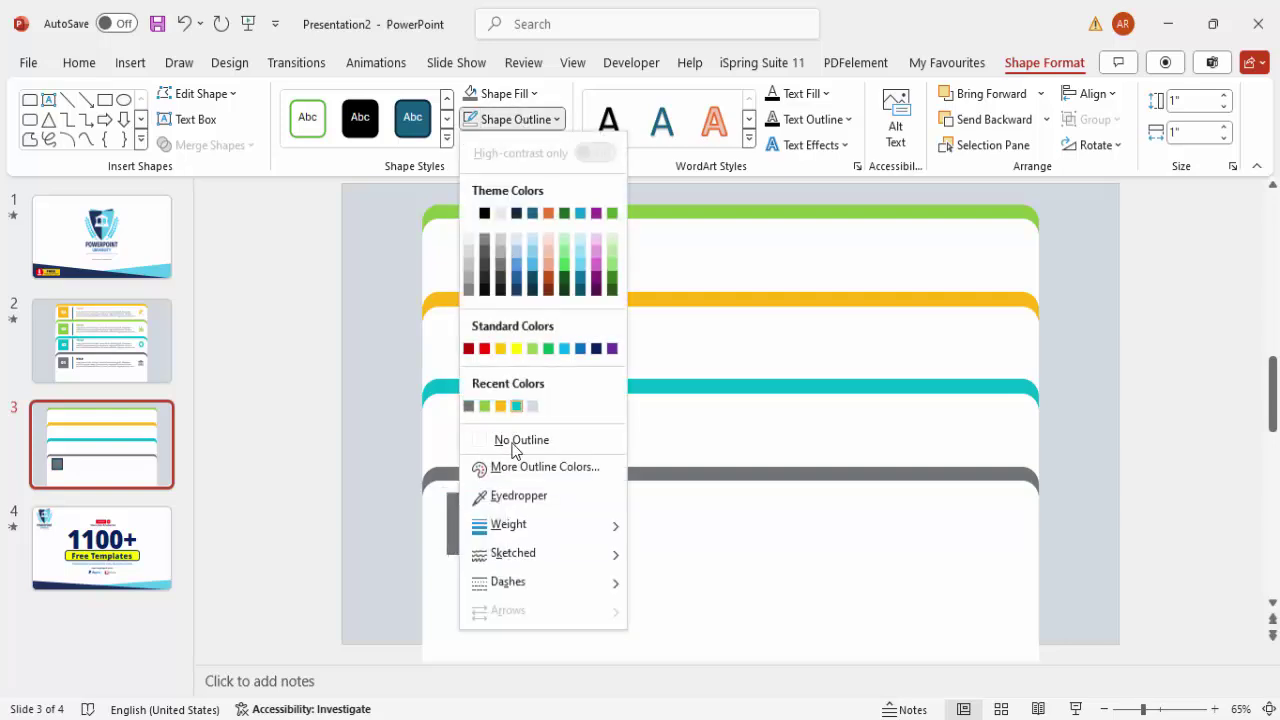
click(517, 442)
Add a bold white 36 pt "01" text box centred on the grey square
click(130, 62)
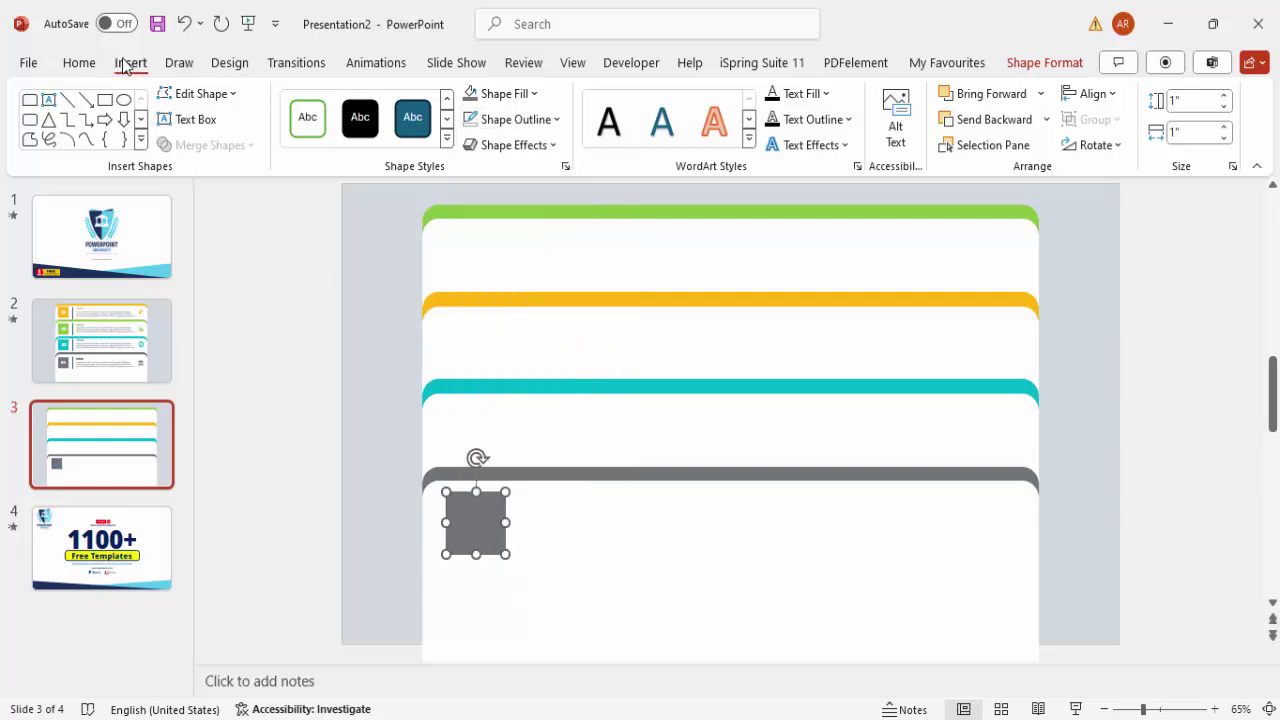
click(928, 108)
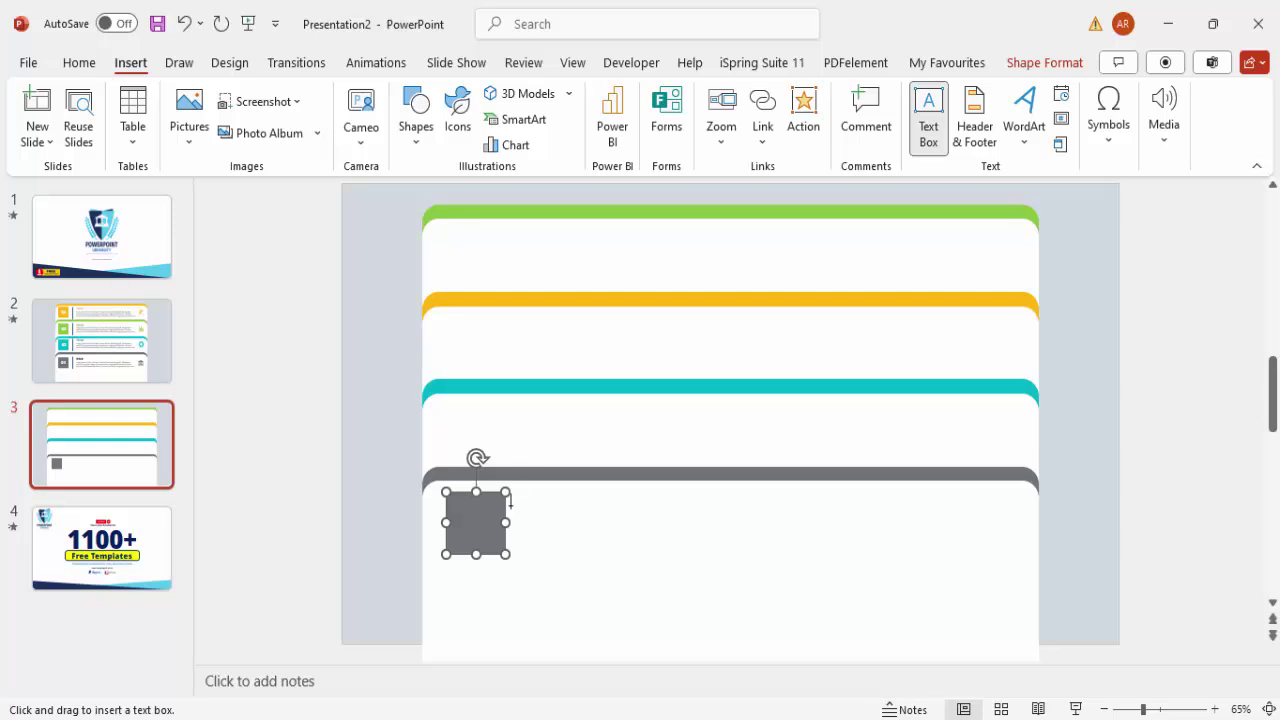
click(524, 522)
text(01)
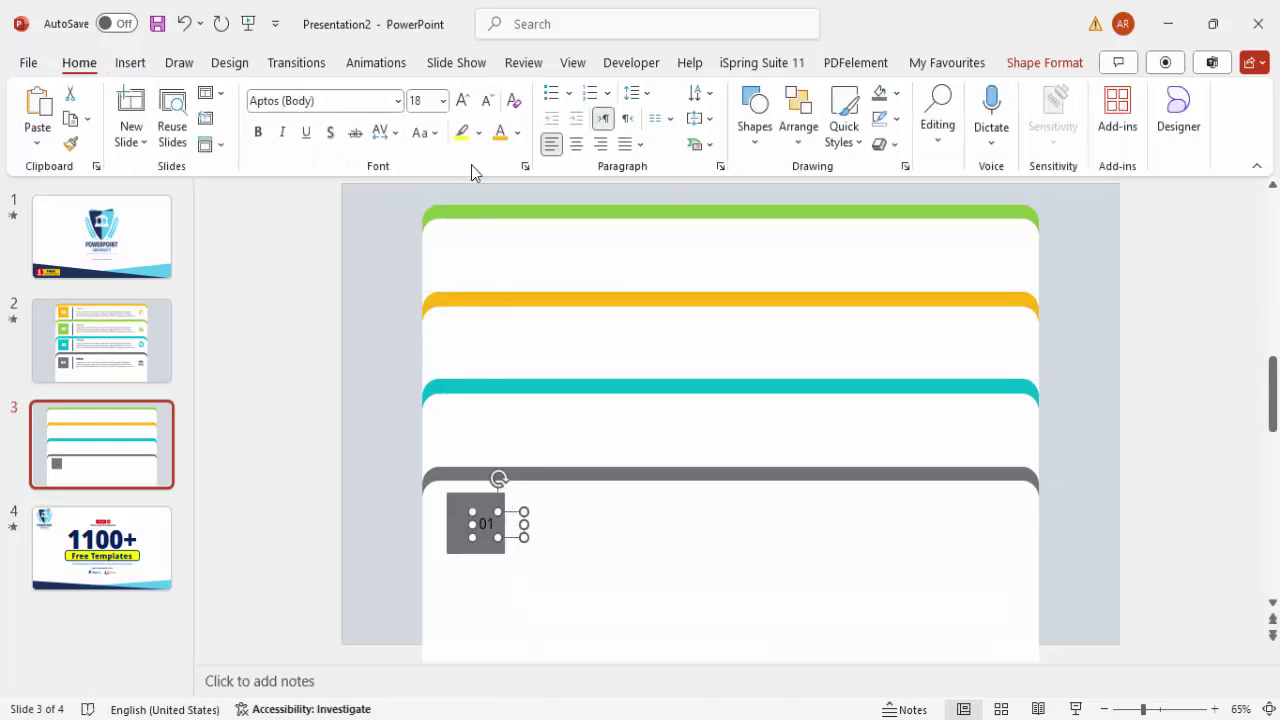
click(517, 133)
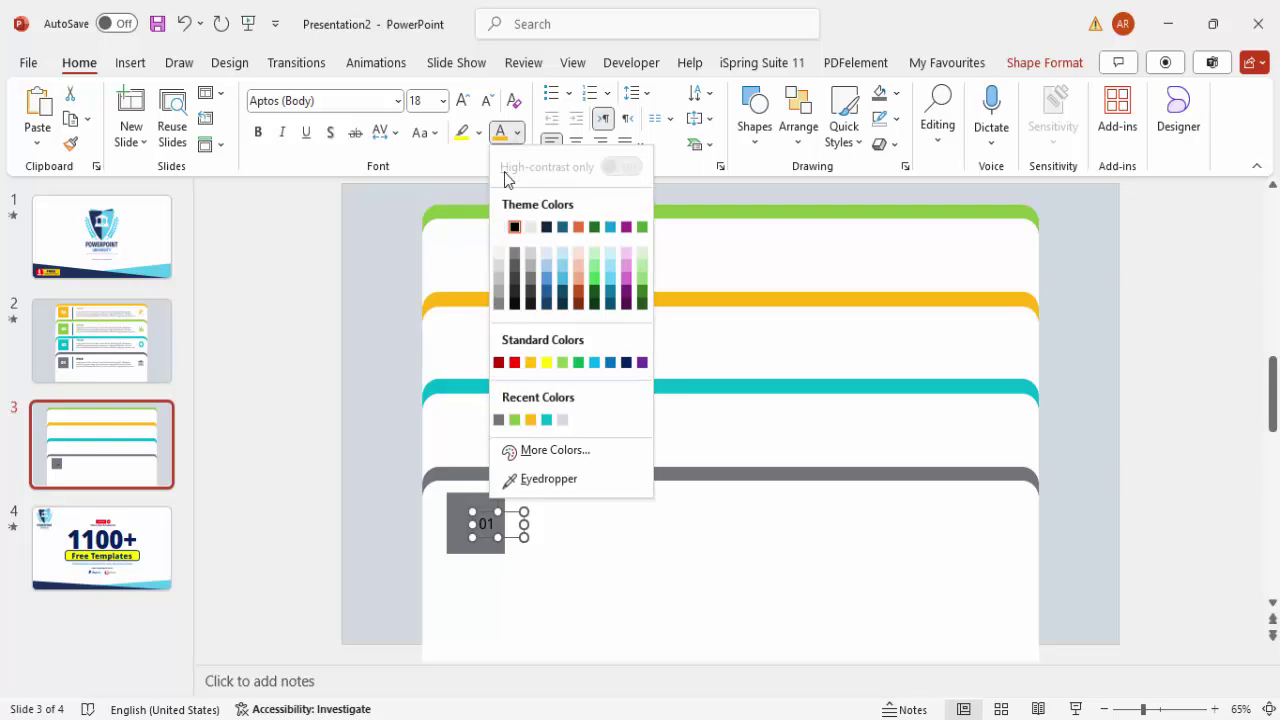
click(498, 227)
click(257, 137)
click(463, 101)
click(463, 101)
click(463, 101)
click(463, 101)
click(463, 101)
drag(515, 513, 493, 503)
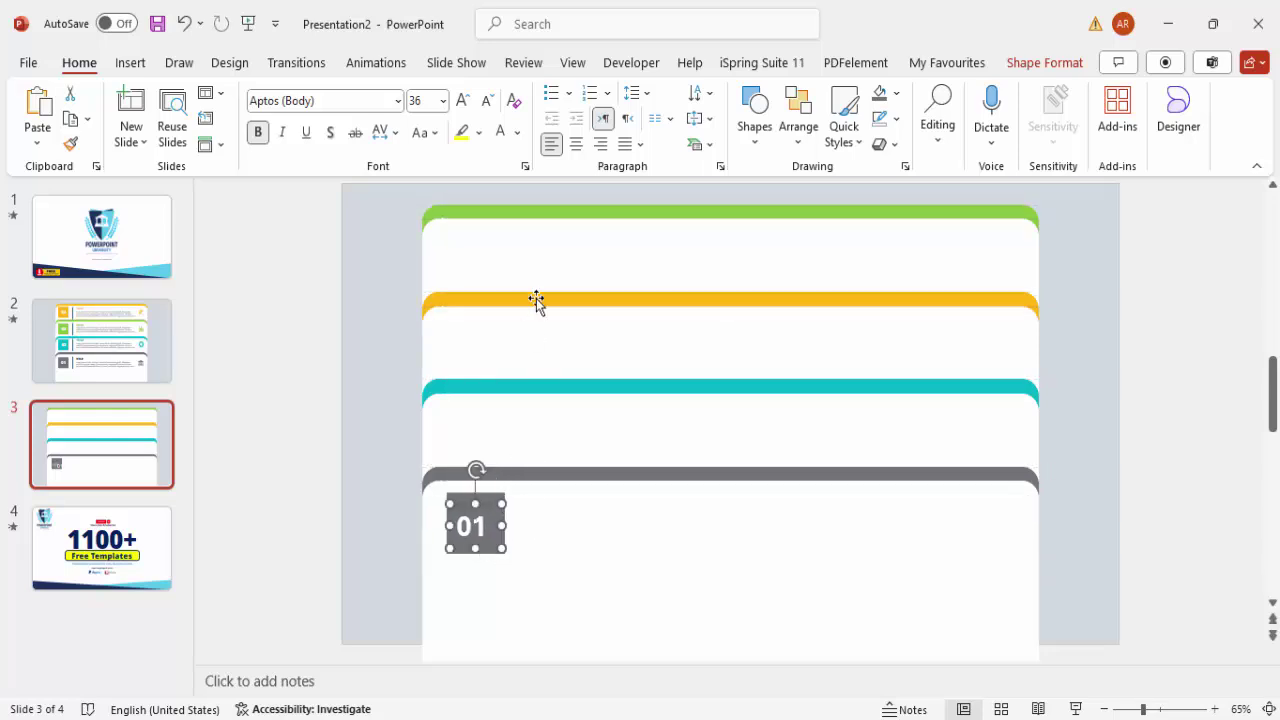
click(576, 144)
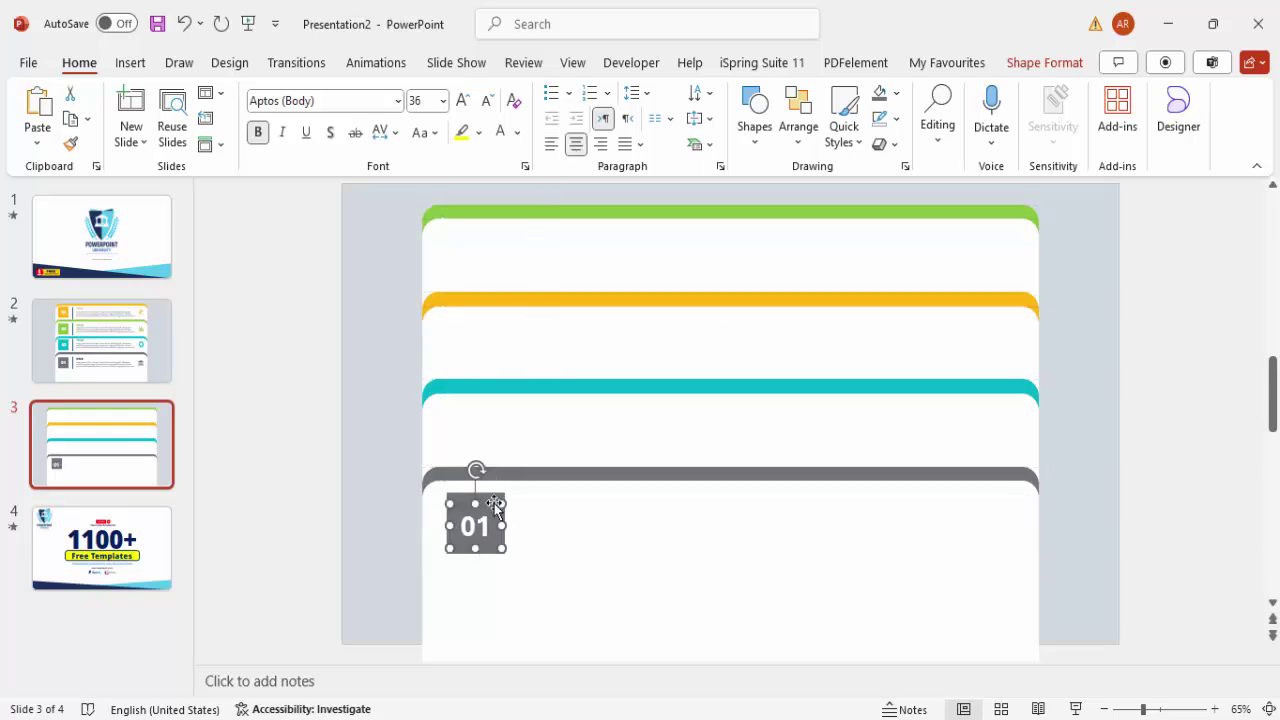
drag(495, 497, 492, 502)
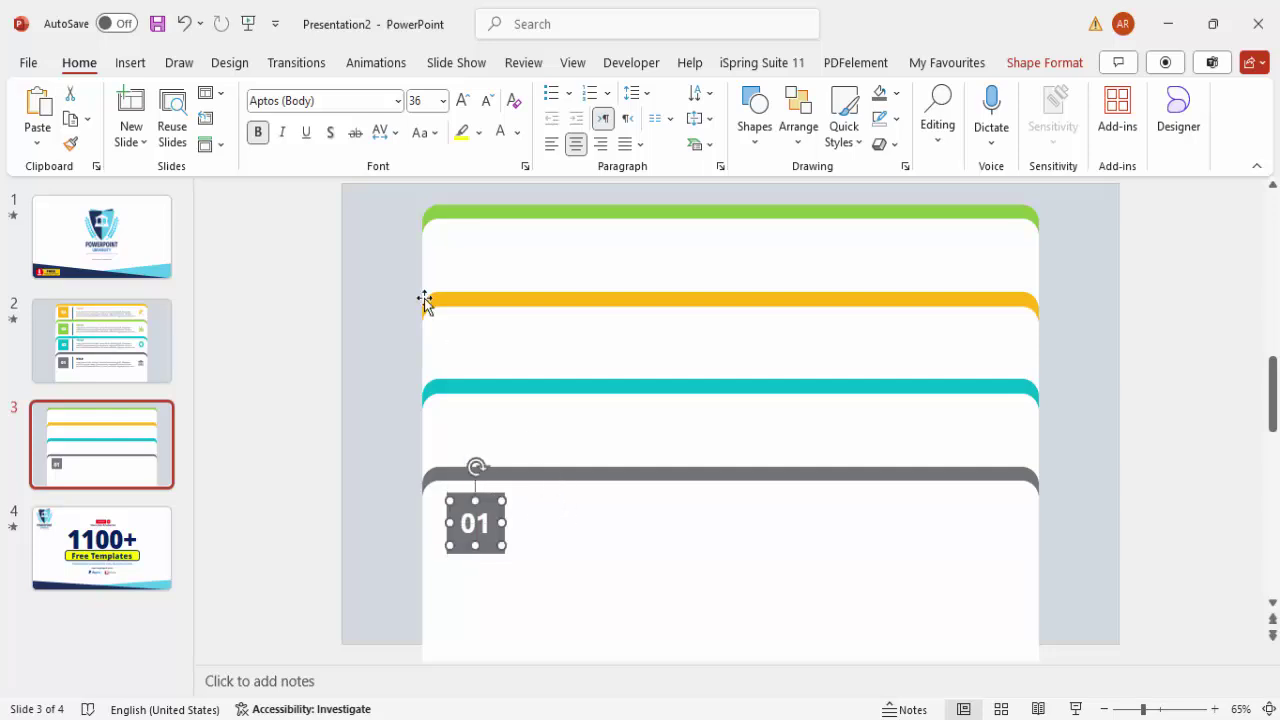
Draw a short vertical line right of the 01 square, coloured grey at 2¼ pt weight
click(130, 62)
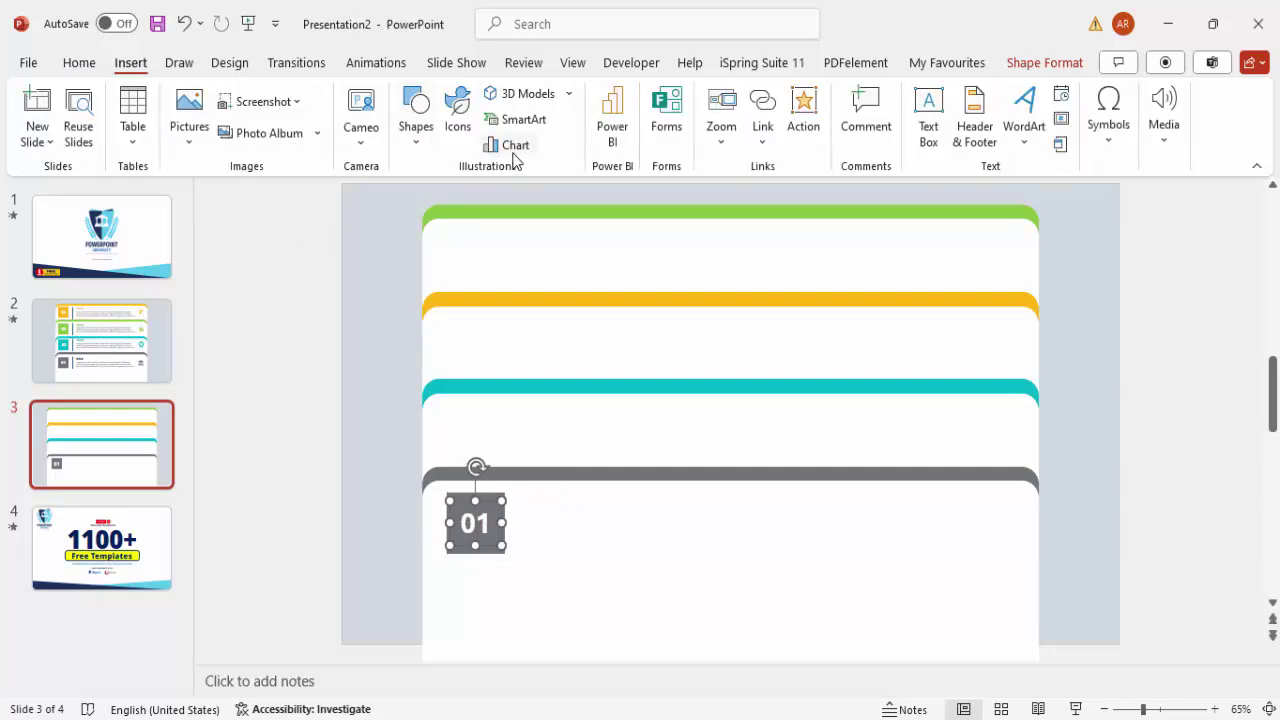
click(414, 146)
click(410, 274)
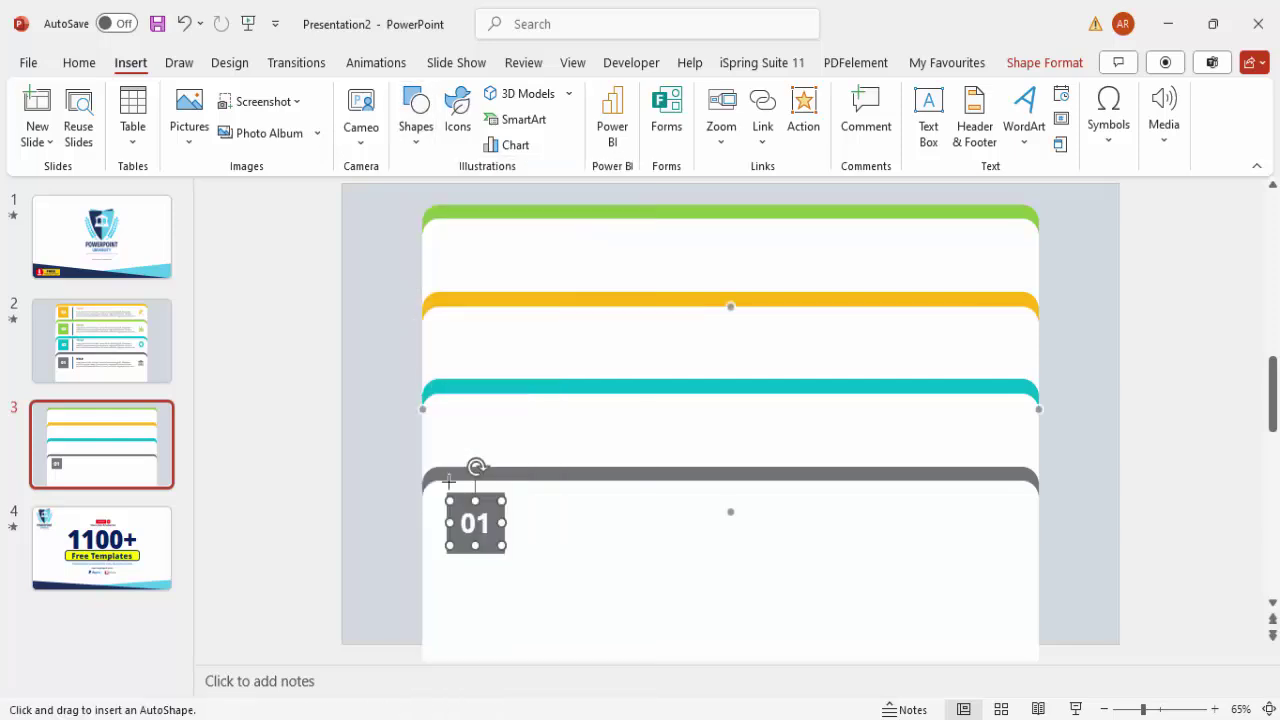
drag(529, 497, 525, 568)
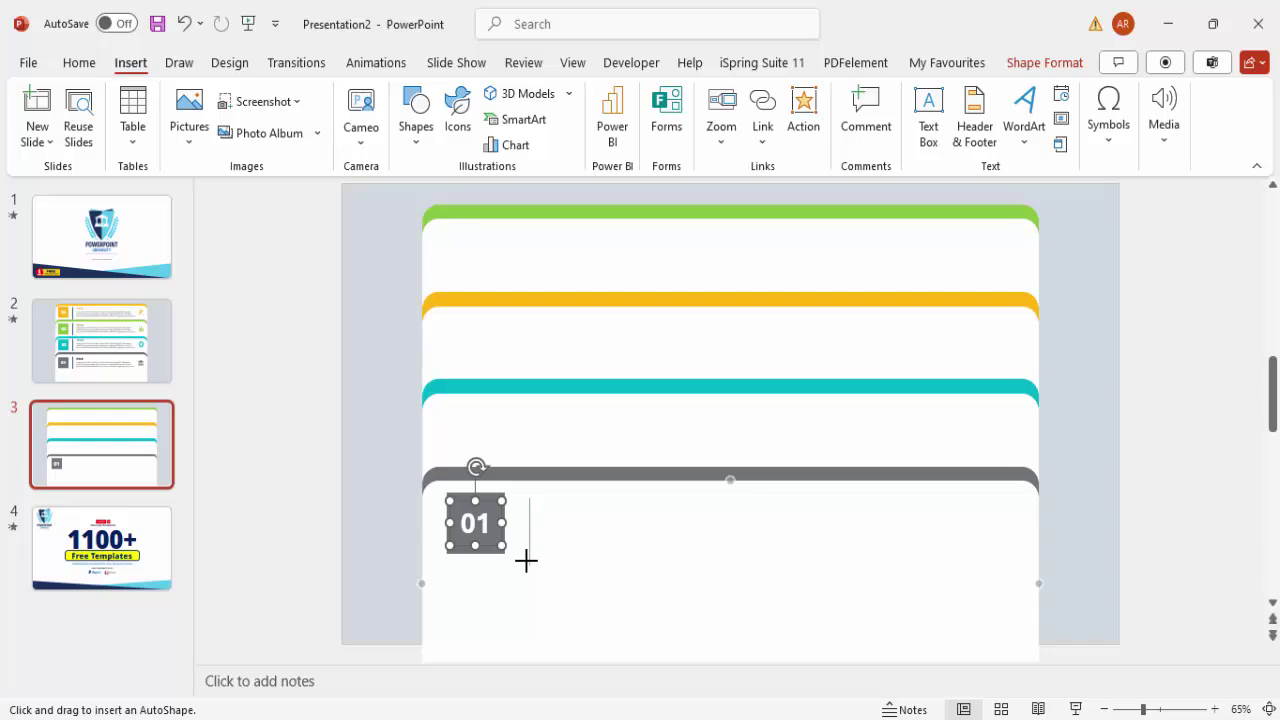
drag(526, 561, 529, 560)
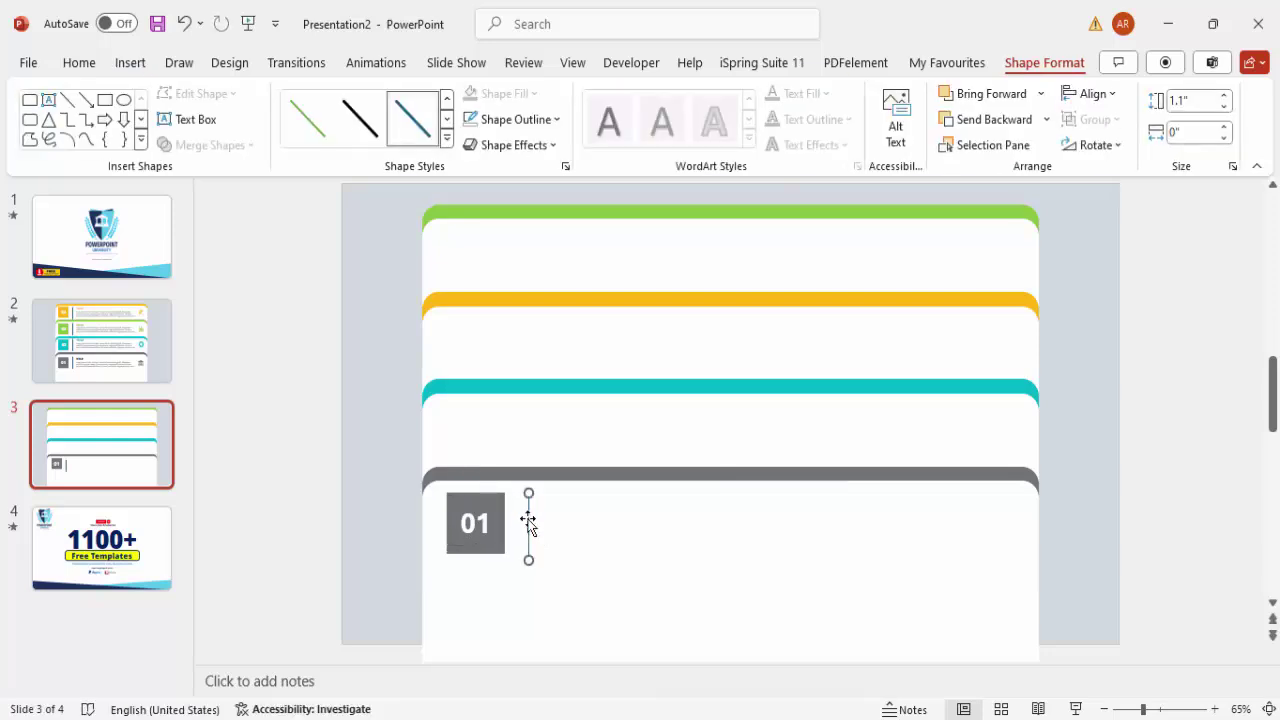
click(509, 119)
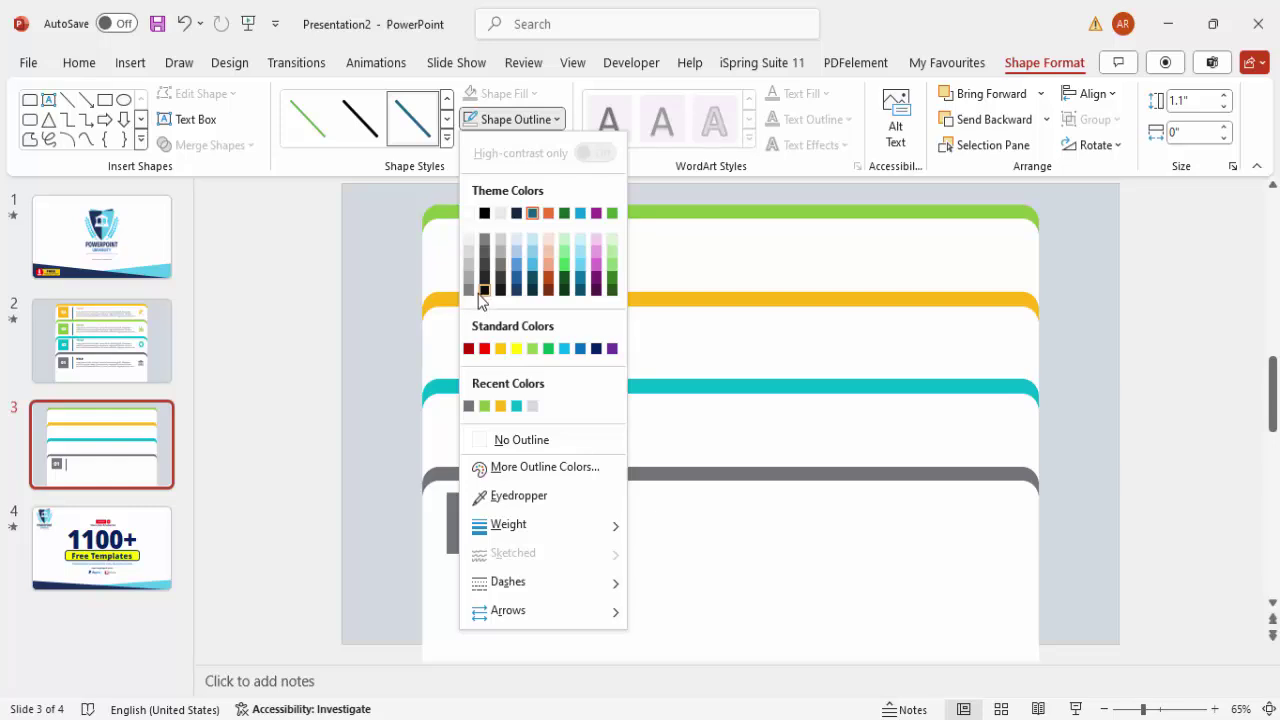
click(468, 290)
click(509, 119)
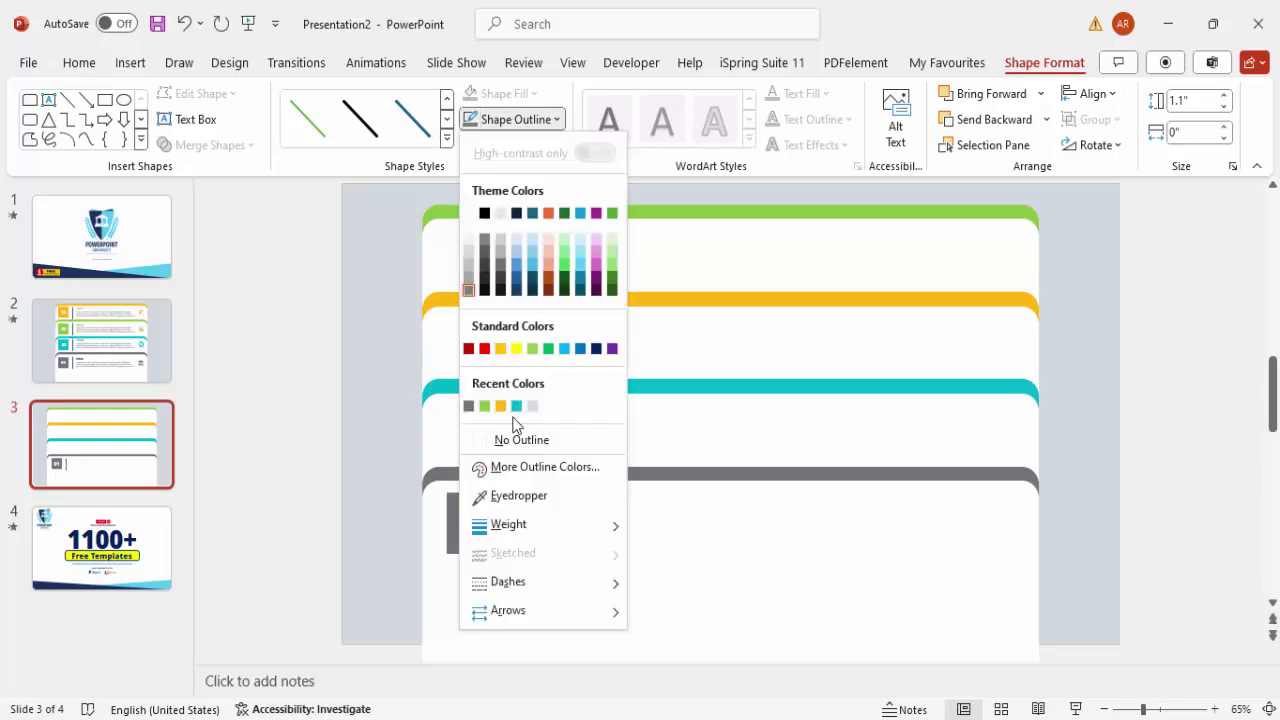
mouse_move(540, 531)
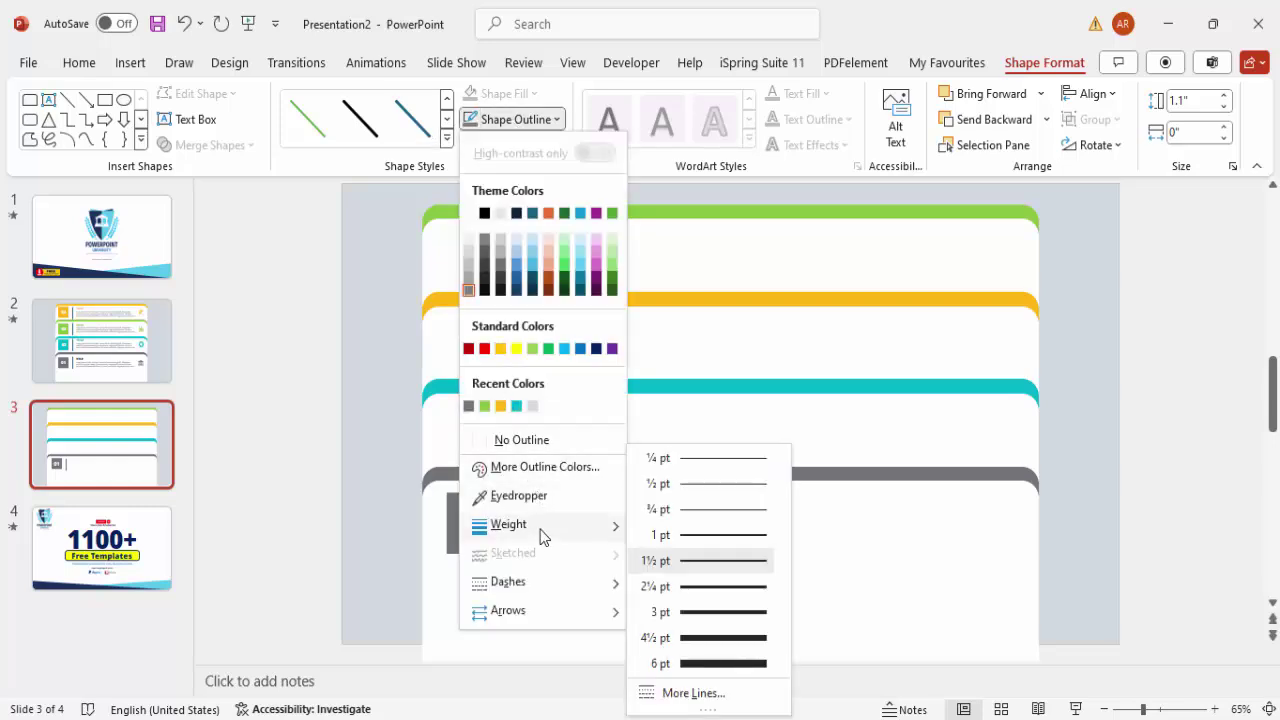
click(731, 582)
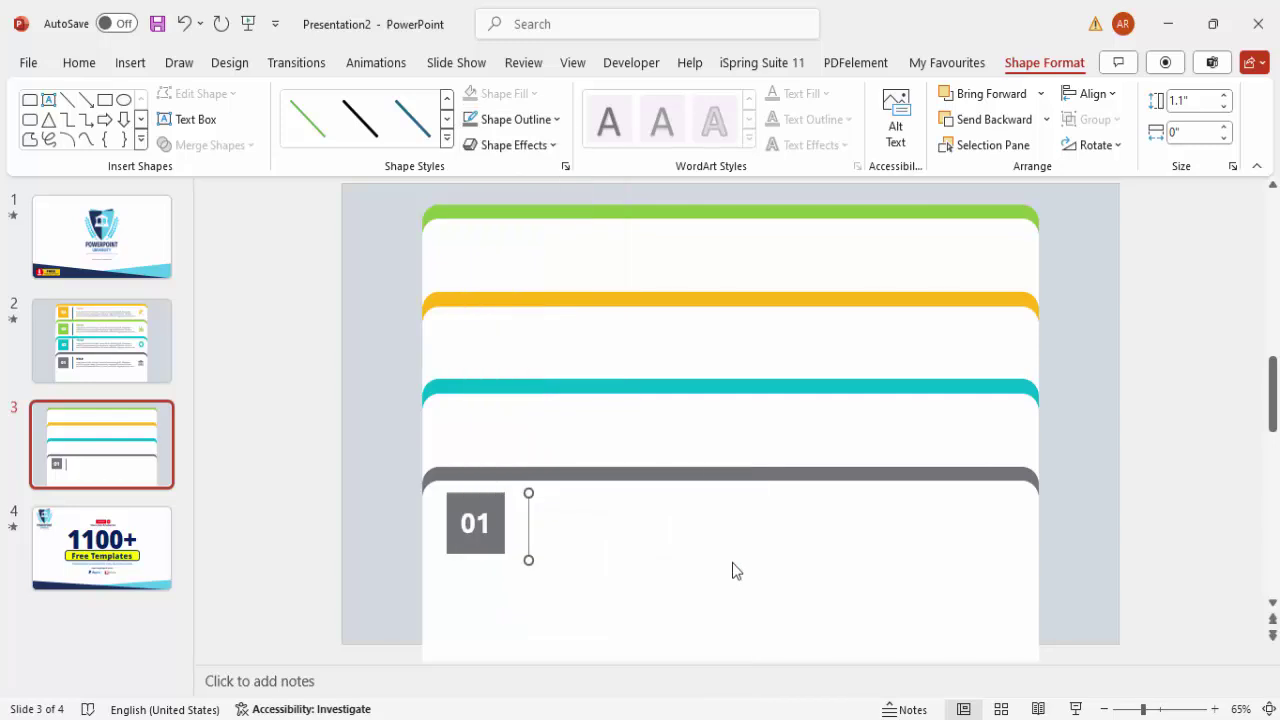
click(1068, 528)
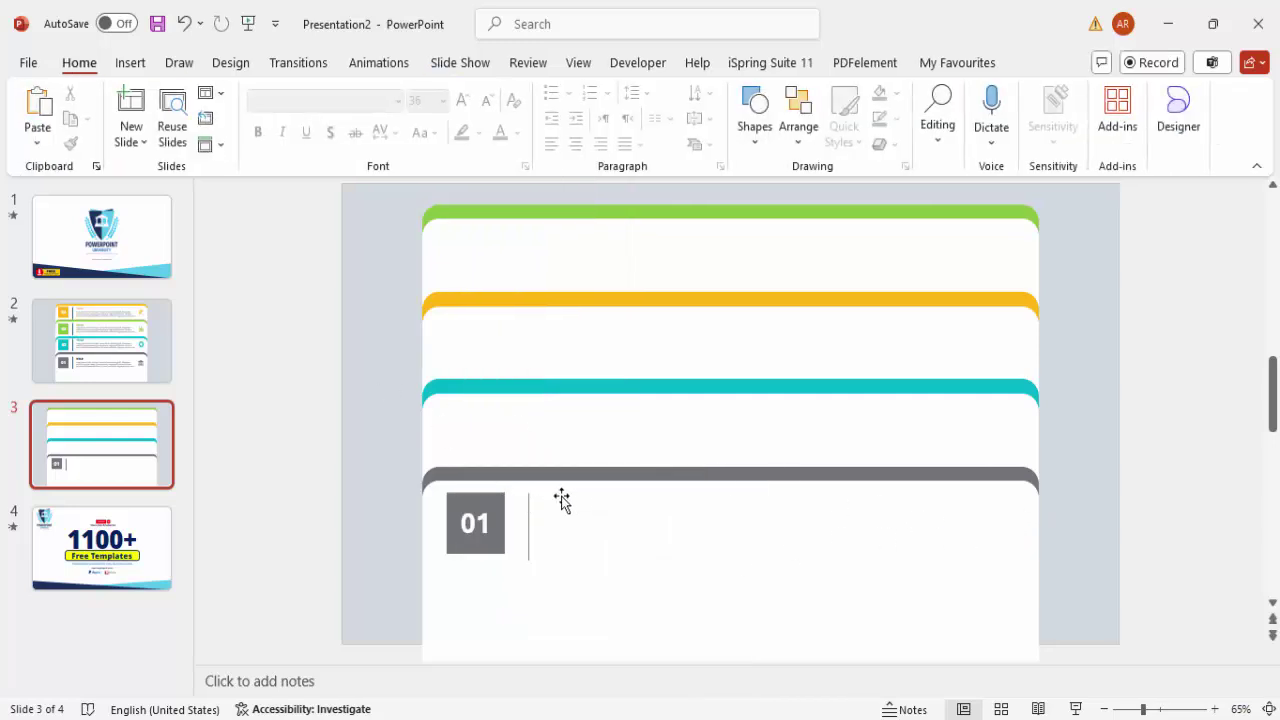
Add a bold dark-grey "TITLE" text box right of the divider line
click(129, 64)
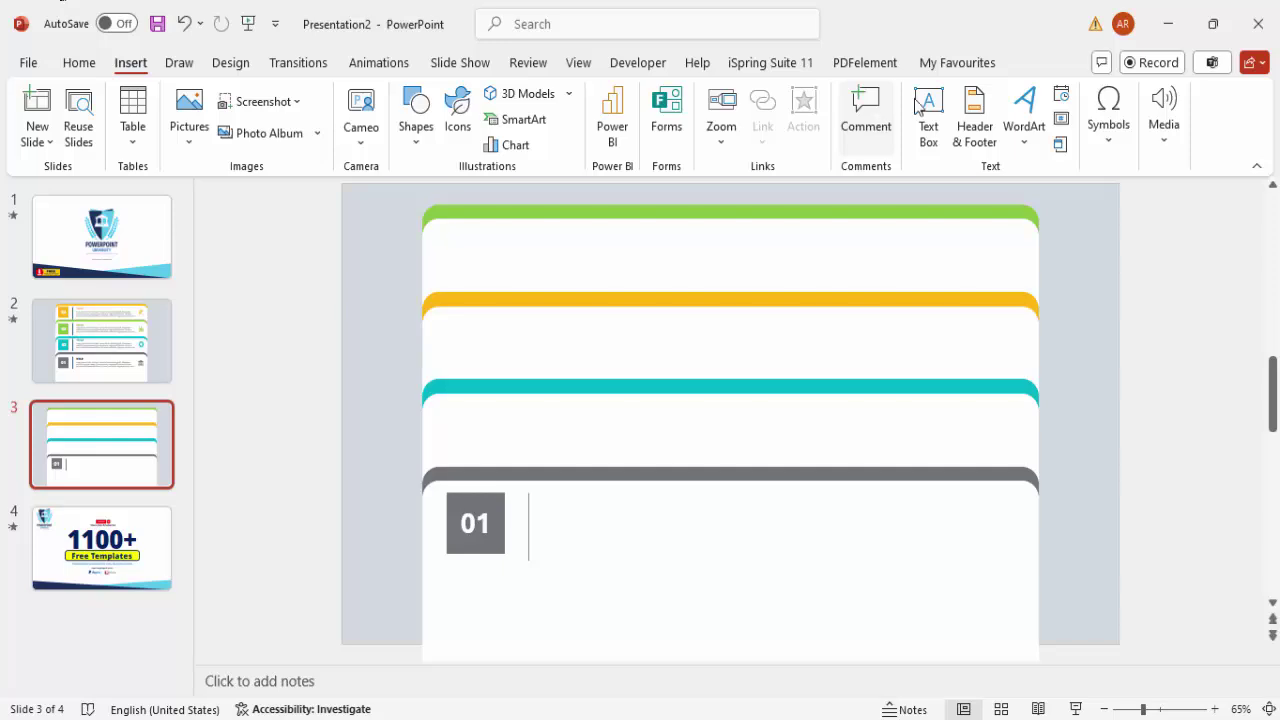
click(929, 110)
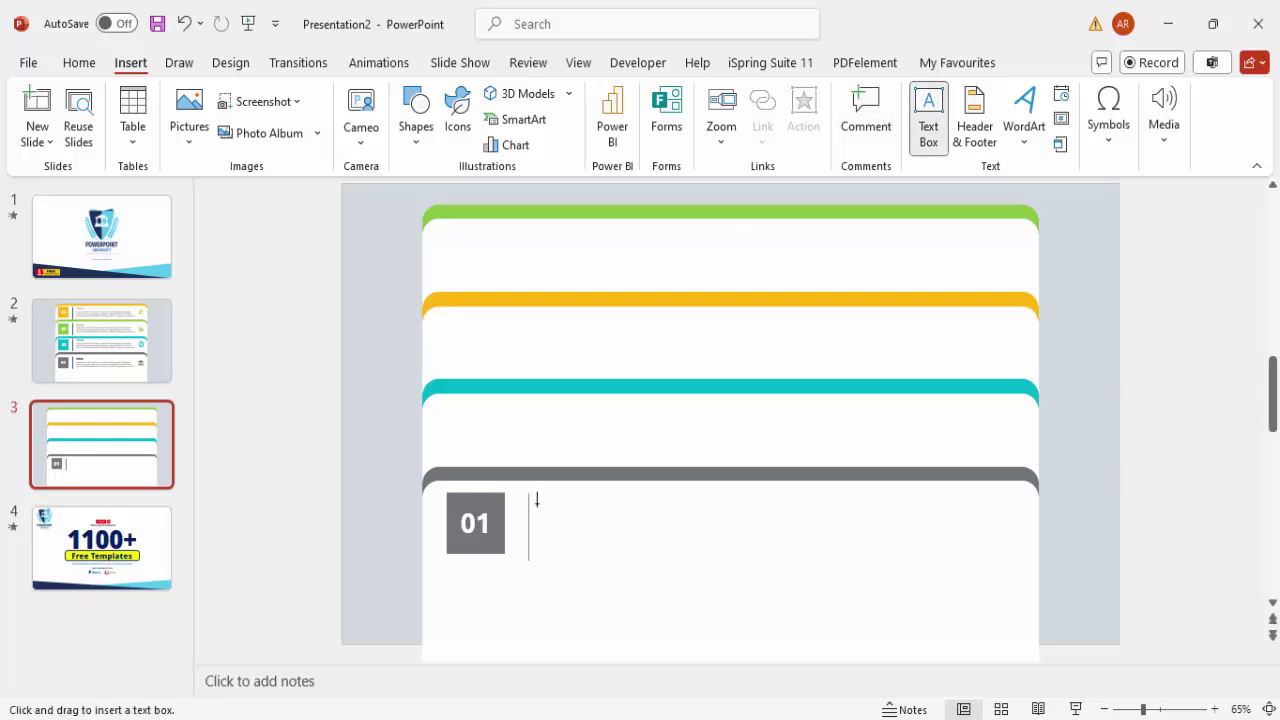
drag(542, 495, 693, 516)
text(TITLE)
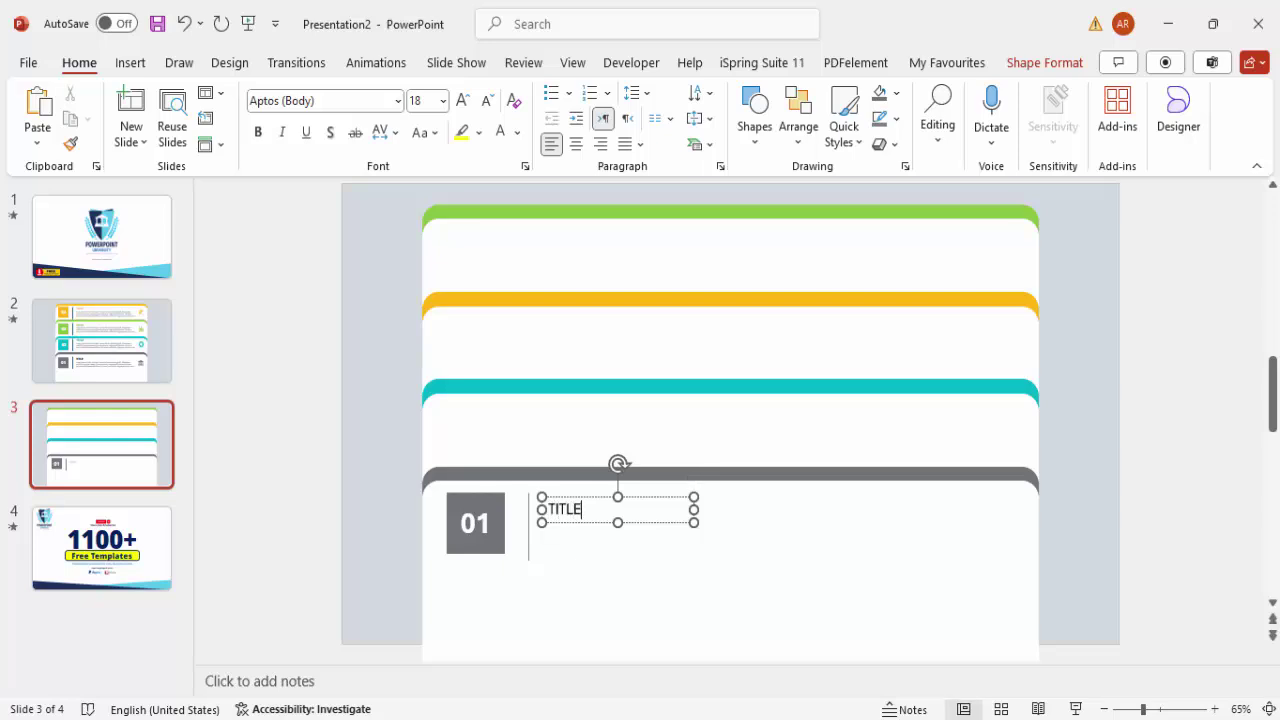
click(610, 497)
click(259, 133)
drag(571, 495, 565, 489)
click(519, 134)
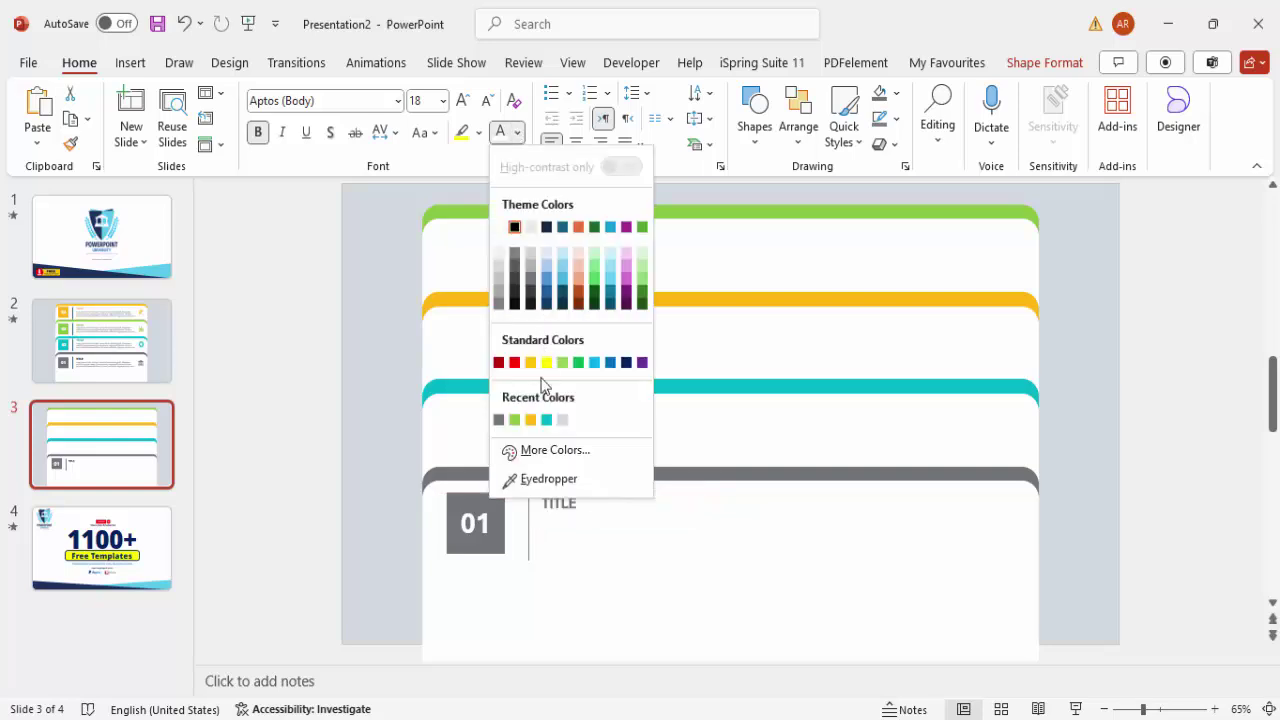
click(499, 420)
Add a 14 pt light grey =lorem(1) paragraph beneath TITLE and narrow its box
click(133, 64)
click(928, 115)
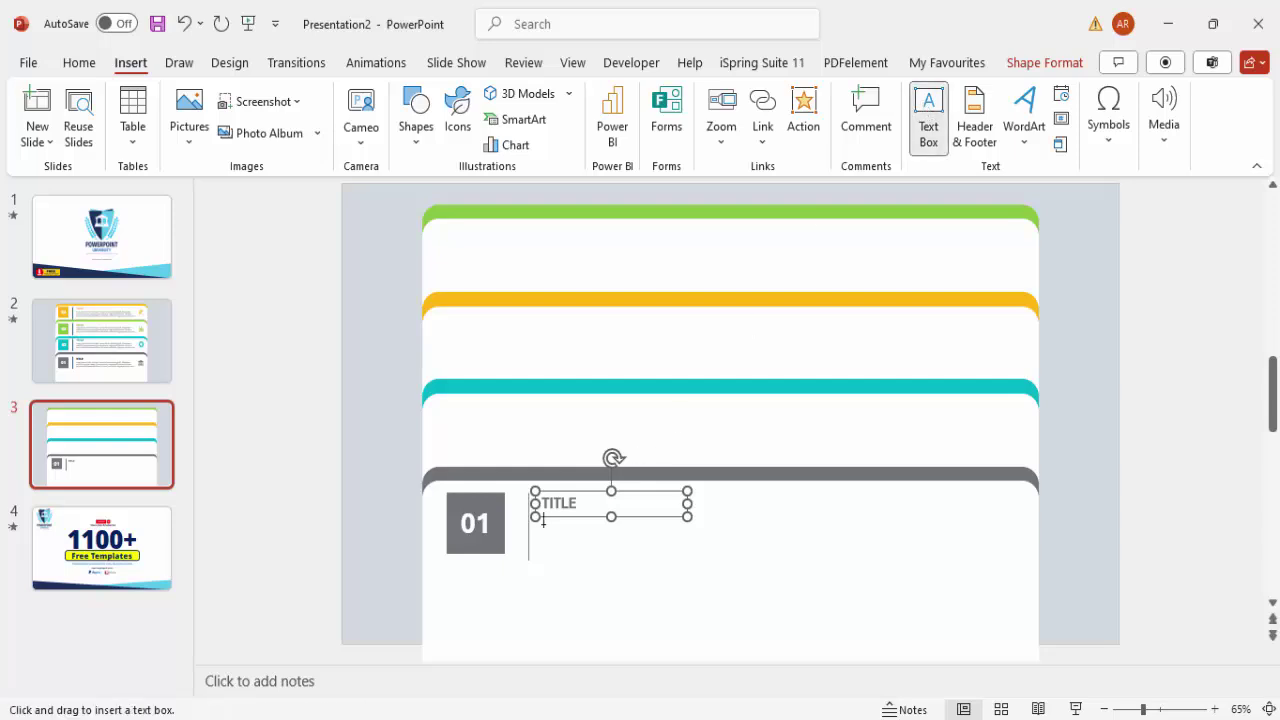
drag(540, 536, 1003, 588)
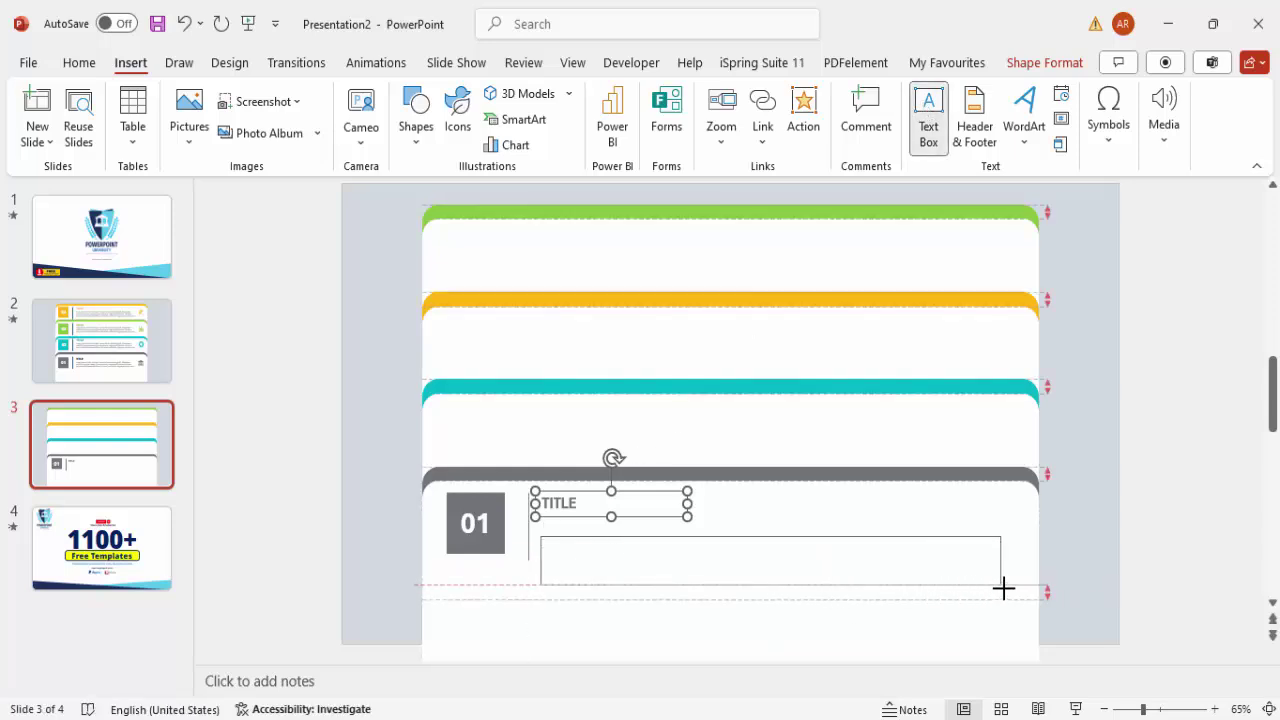
text(=lorem(1))
key(Return)
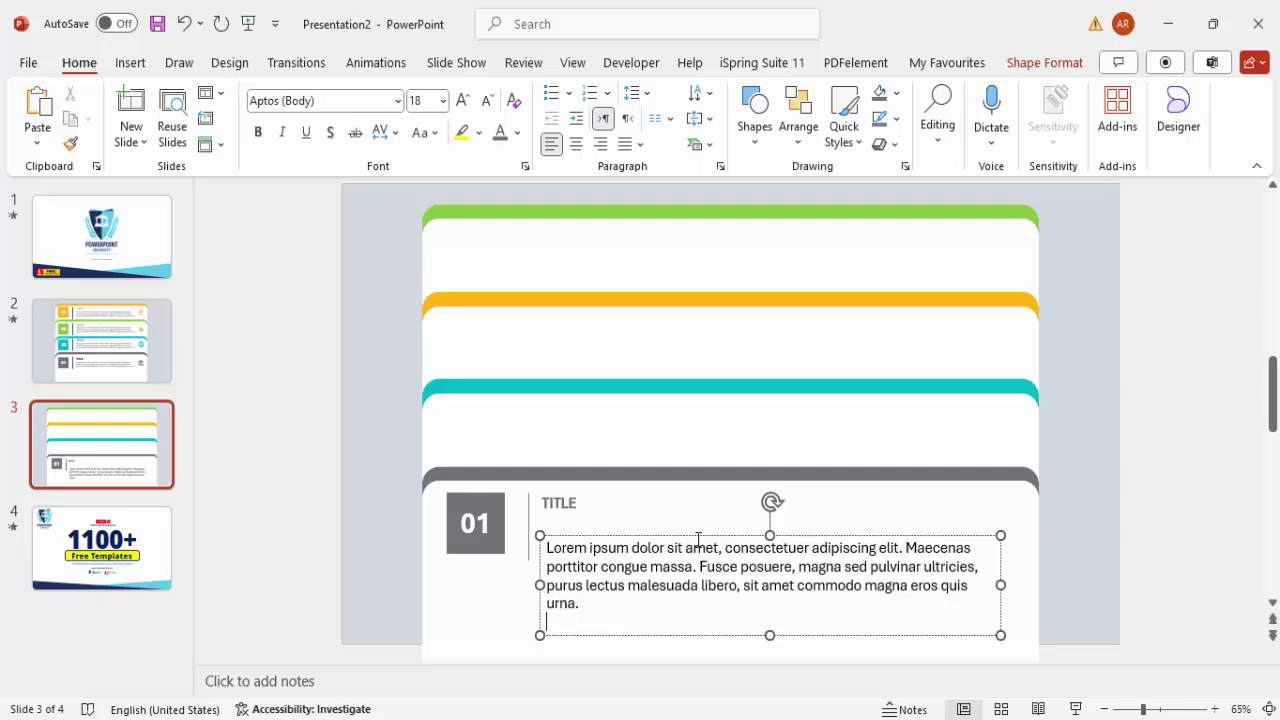
drag(694, 532, 689, 514)
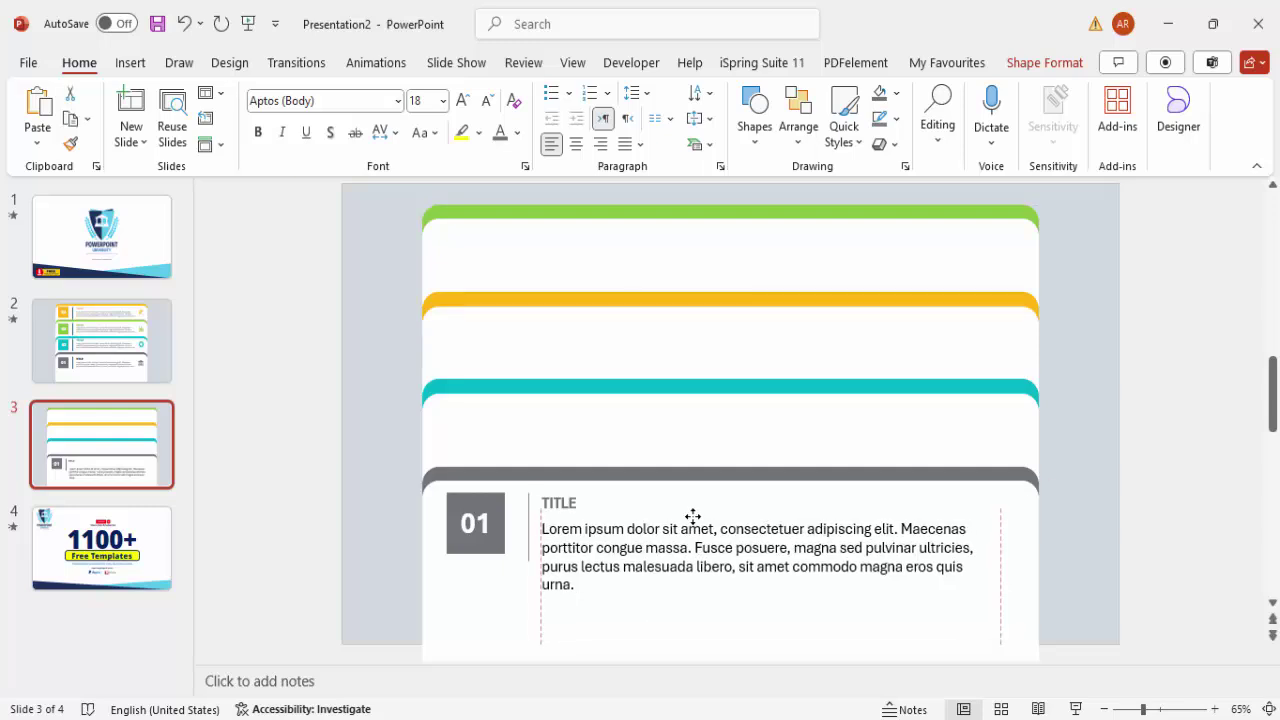
click(517, 132)
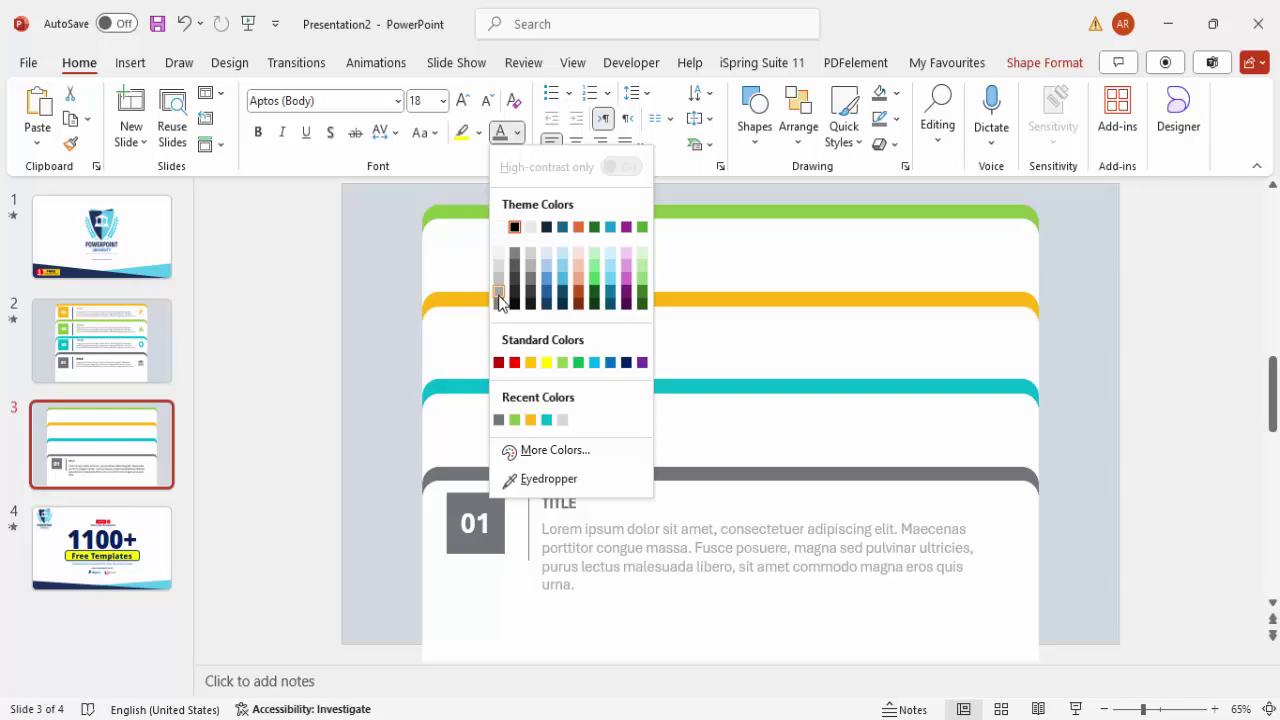
click(499, 300)
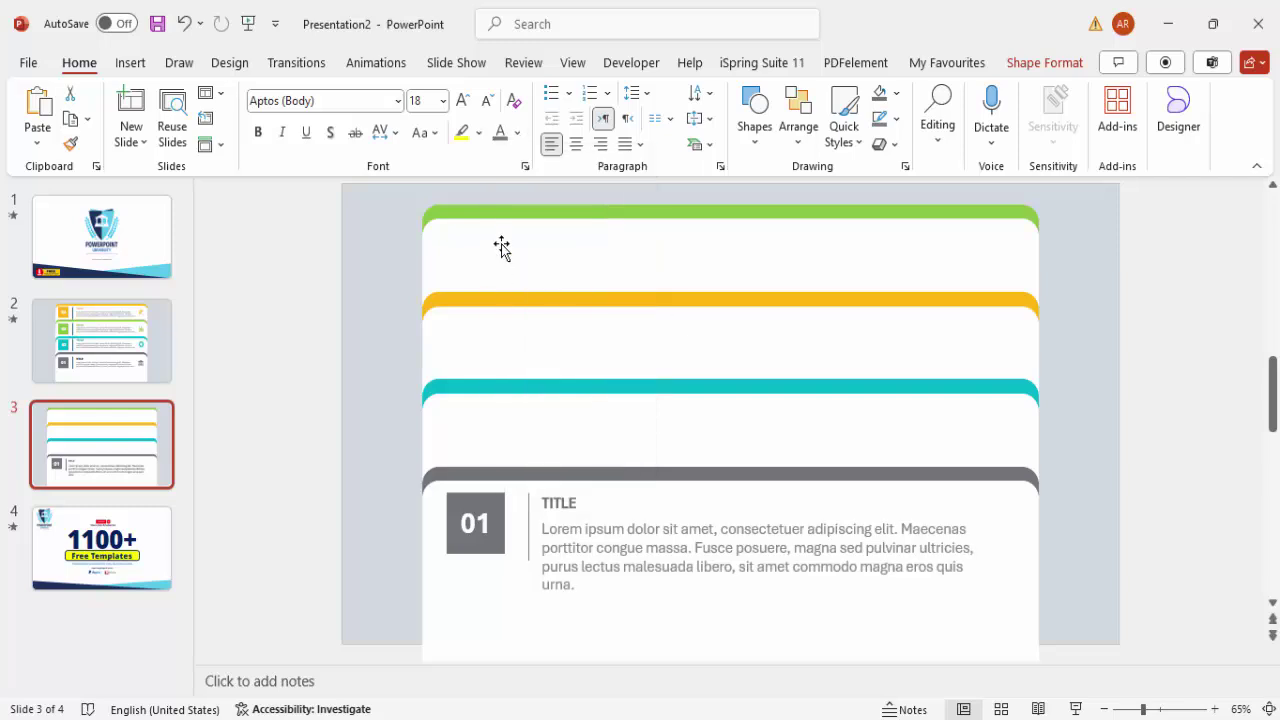
click(490, 106)
click(490, 106)
drag(614, 520, 614, 508)
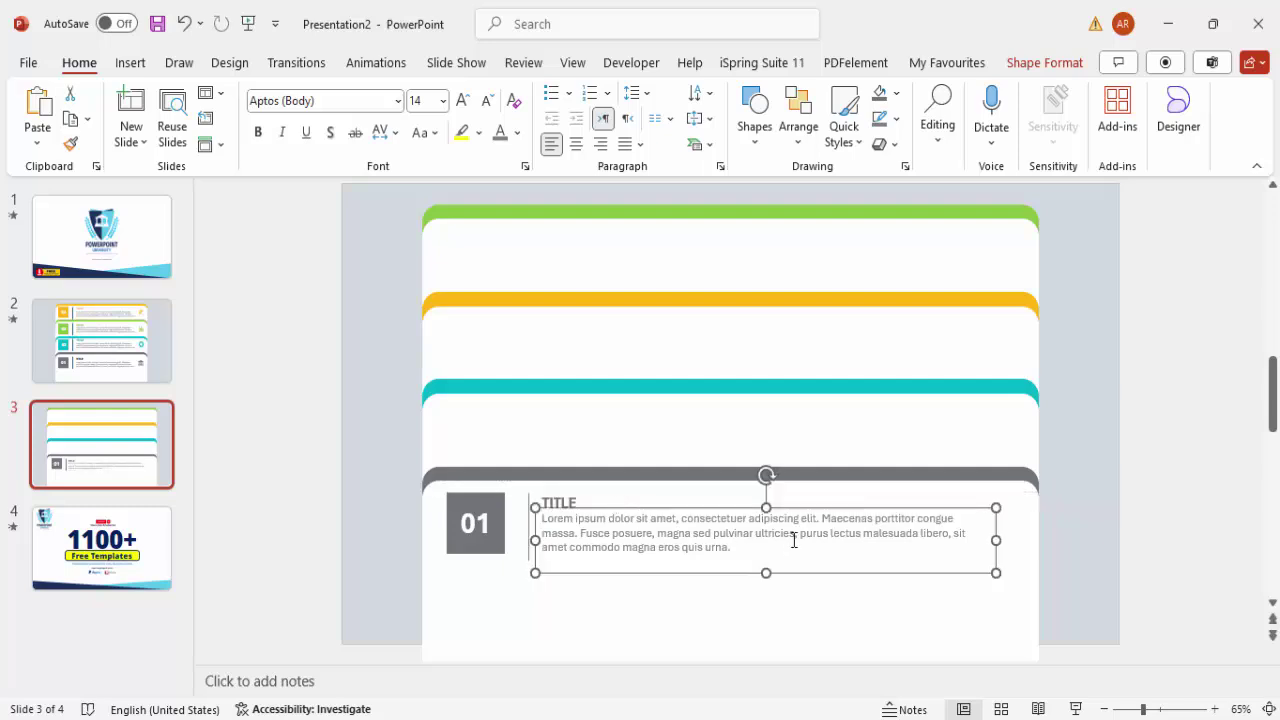
drag(988, 537, 966, 528)
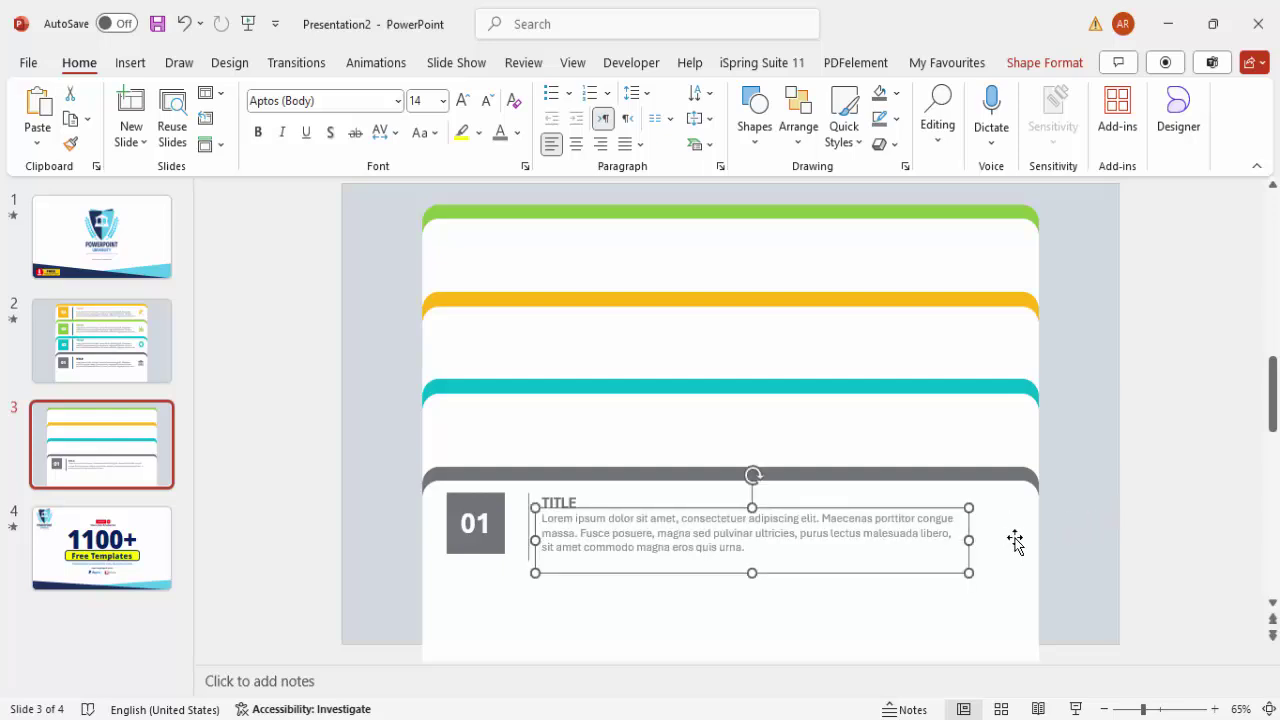
Insert the camera aperture icon from the Icons stock library onto the slide
click(130, 62)
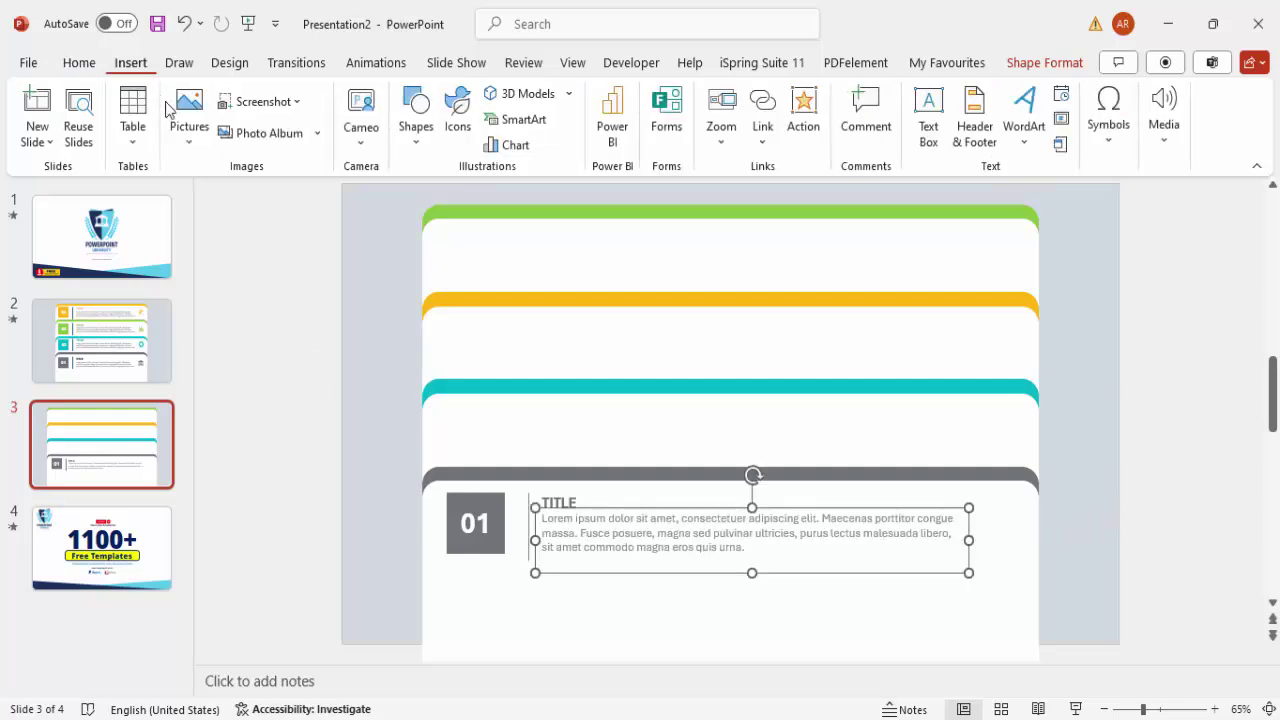
click(457, 112)
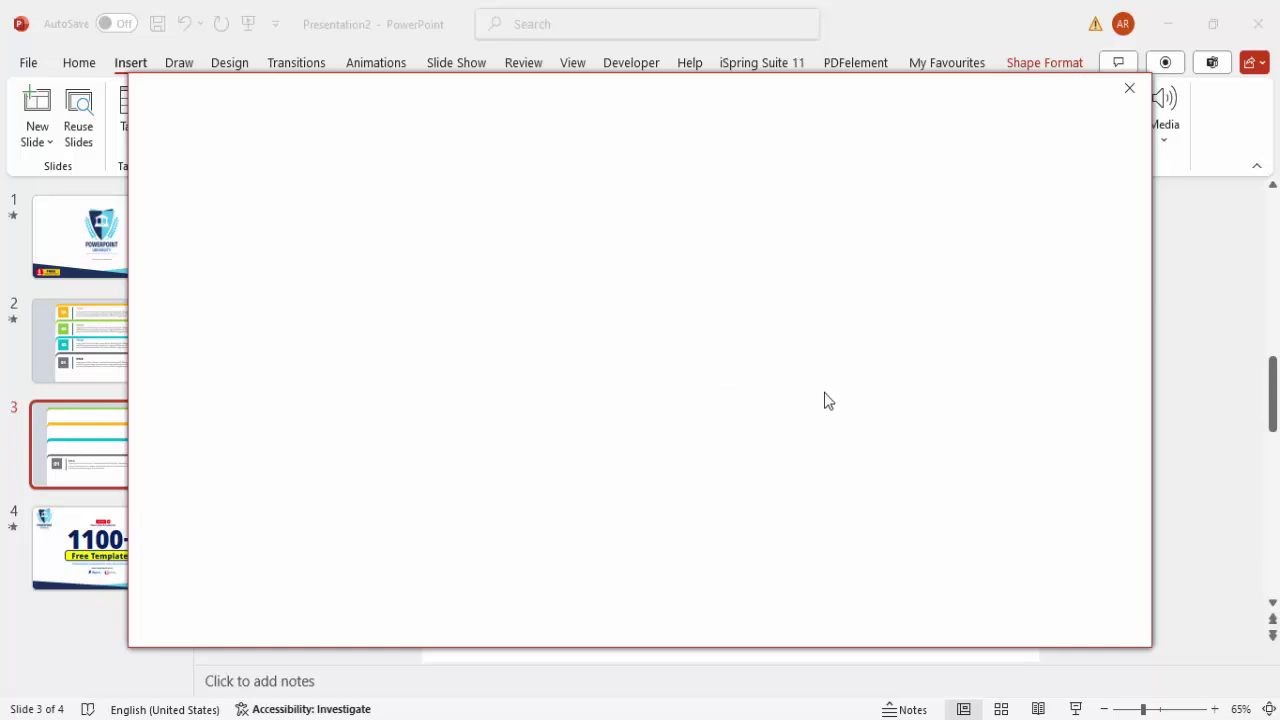
scroll(938, 510, down, 5)
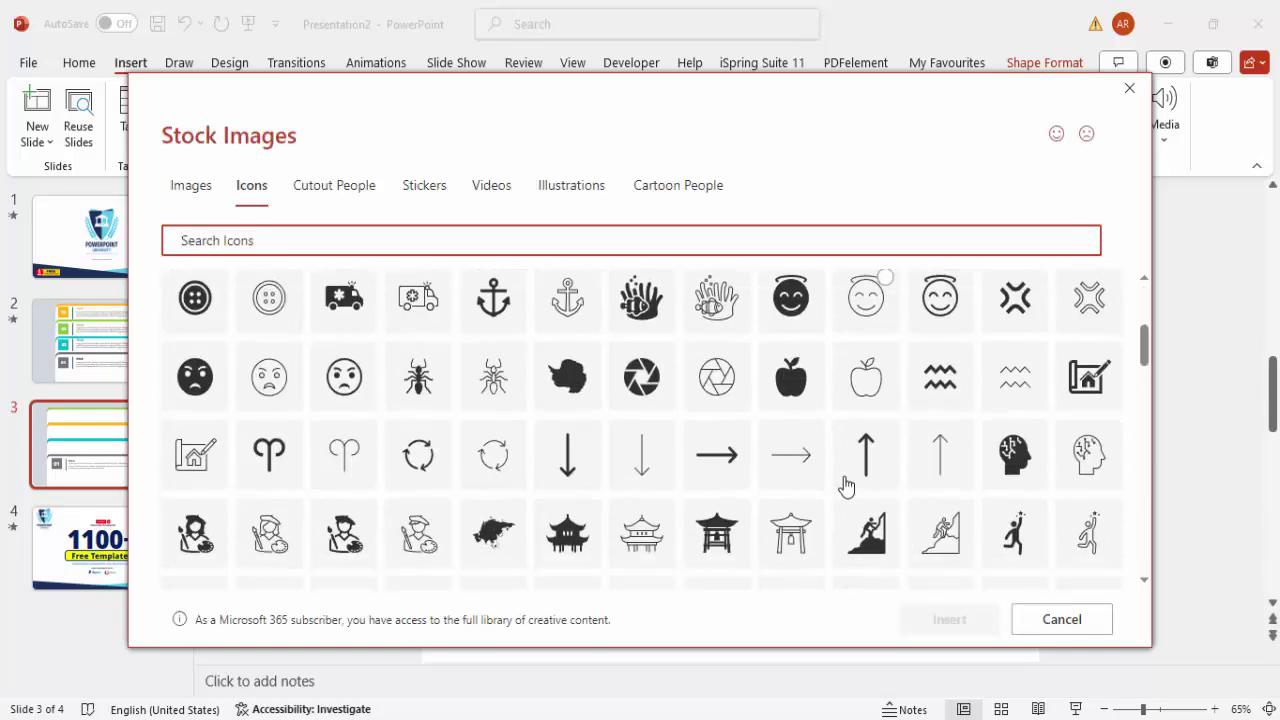
click(642, 380)
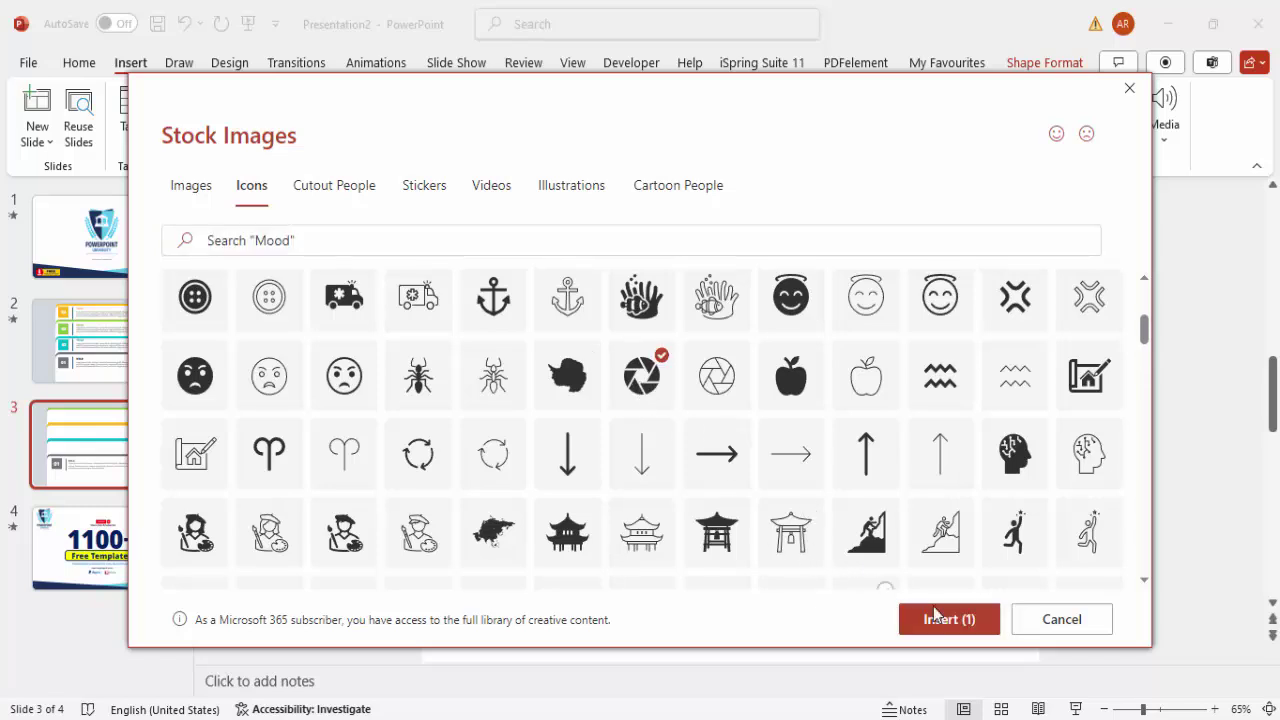
click(962, 618)
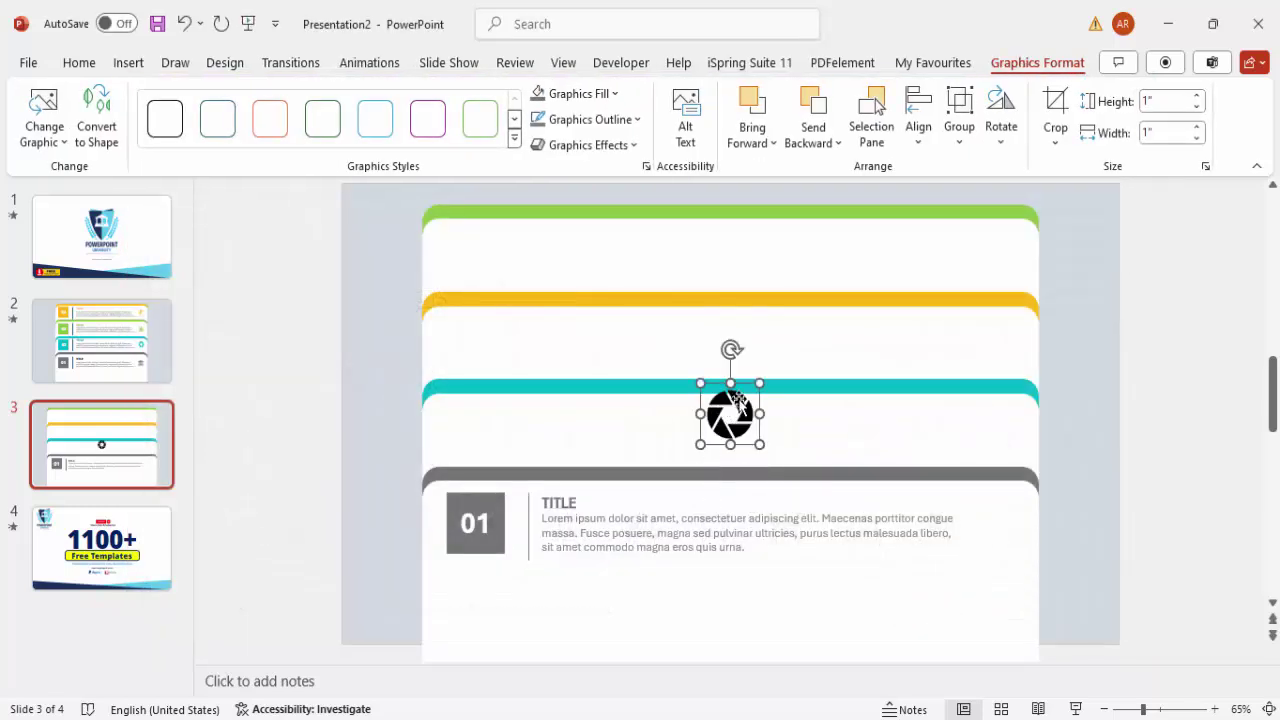
Set the aperture icon's height to 0.7 inches
click(1196, 97)
click(1166, 99)
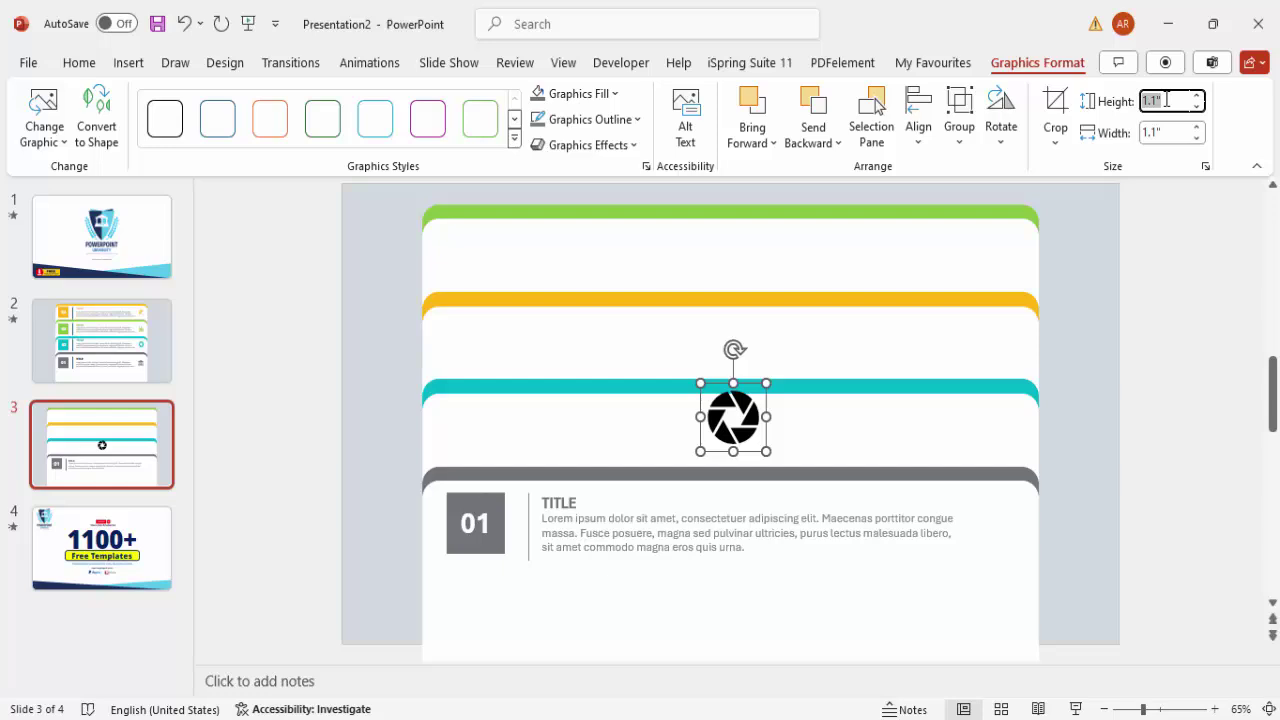
text(0.7)
key(Return)
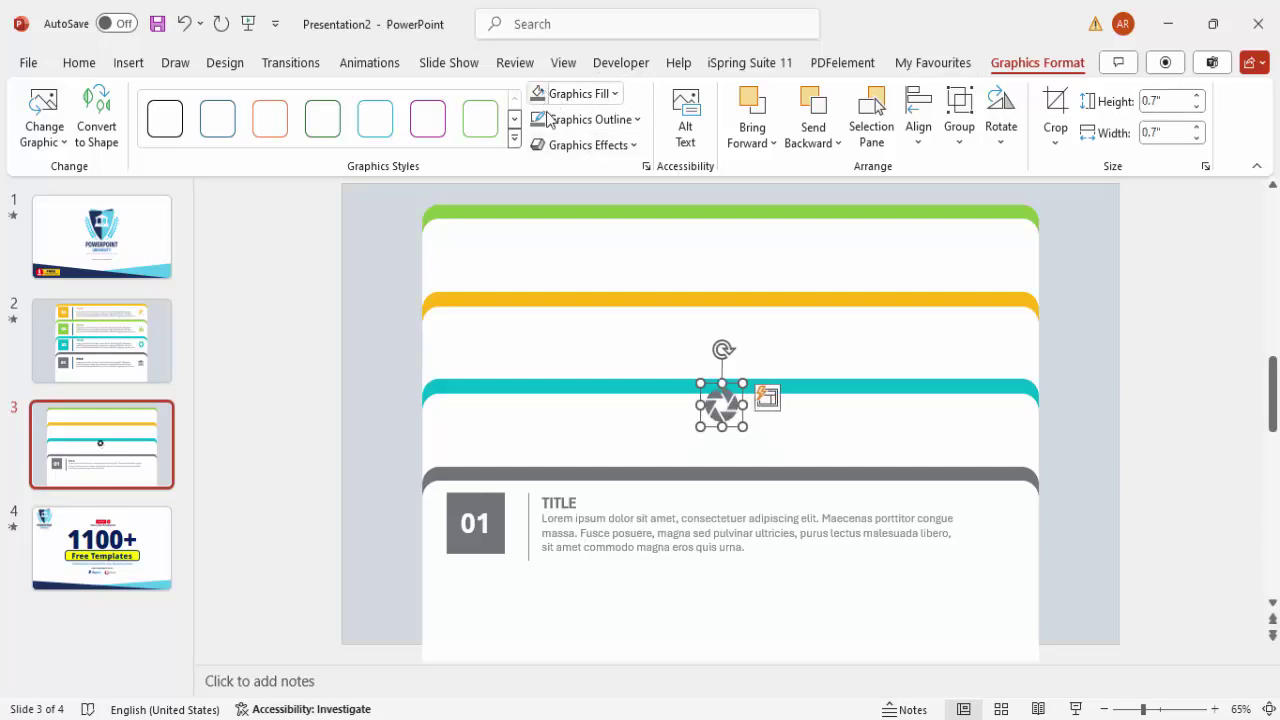
Undo the accidental teal card move and place the icon at the grey 01 card's right end
drag(732, 411, 865, 493)
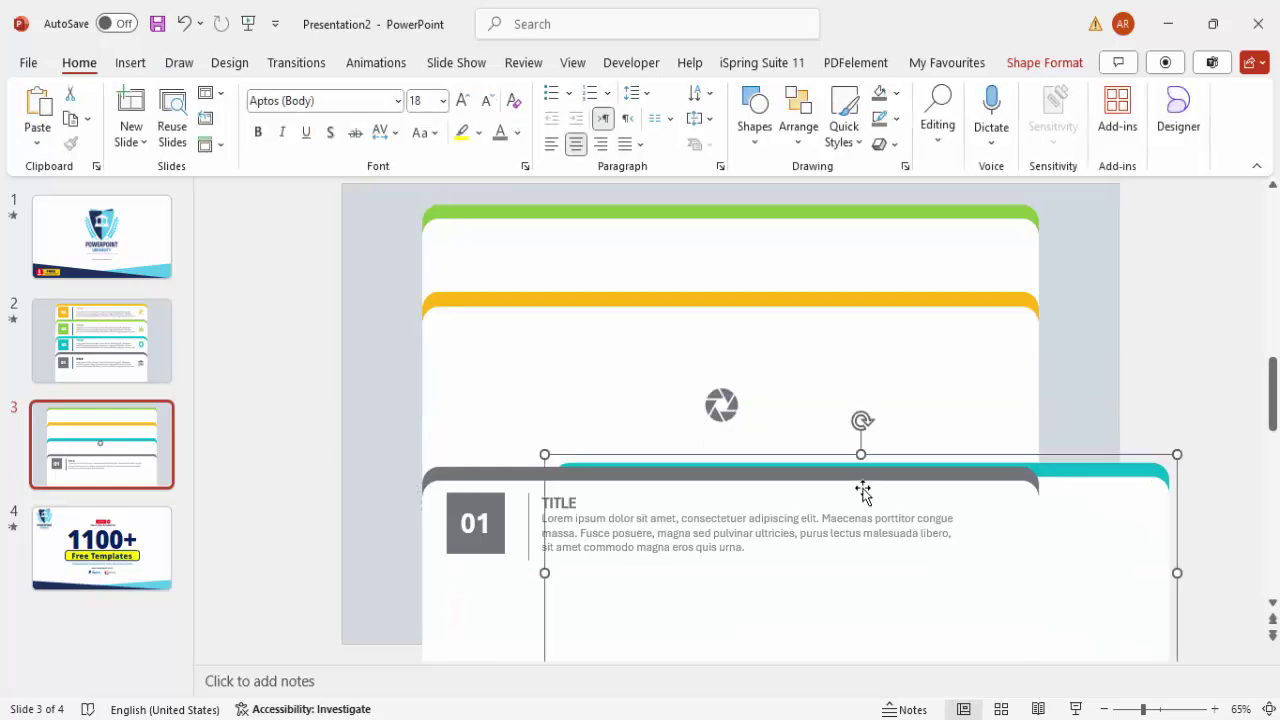
key(ctrl+z)
click(732, 416)
drag(740, 406, 1015, 537)
click(1158, 491)
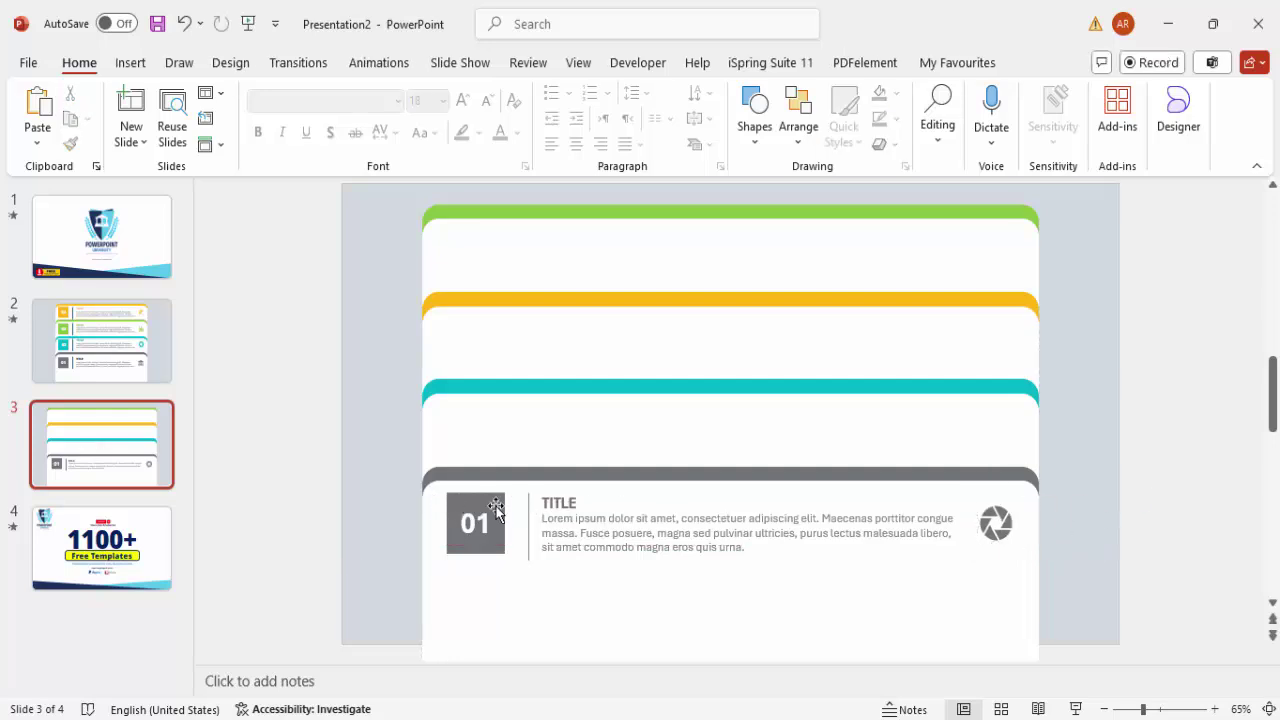
Give the grey, teal, orange and green cards an Offset: Right outer shadow
click(1006, 607)
shift+click(991, 427)
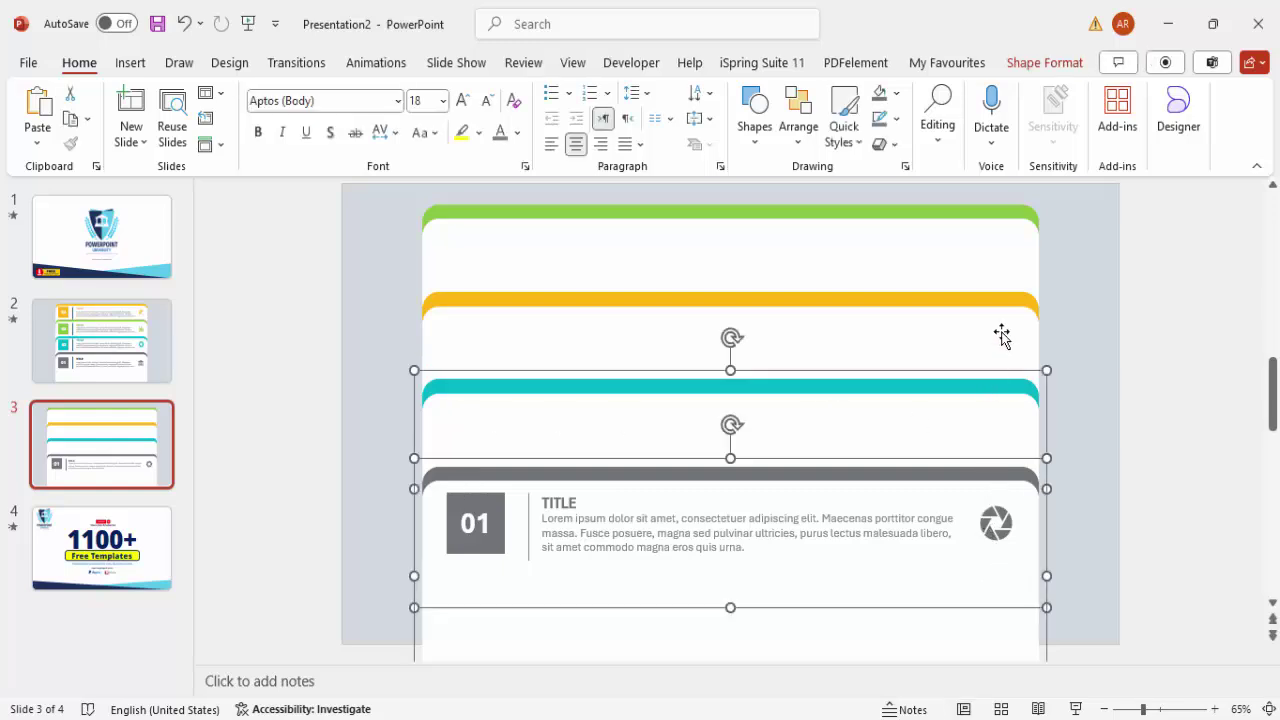
shift+click(1003, 336)
shift+click(1003, 252)
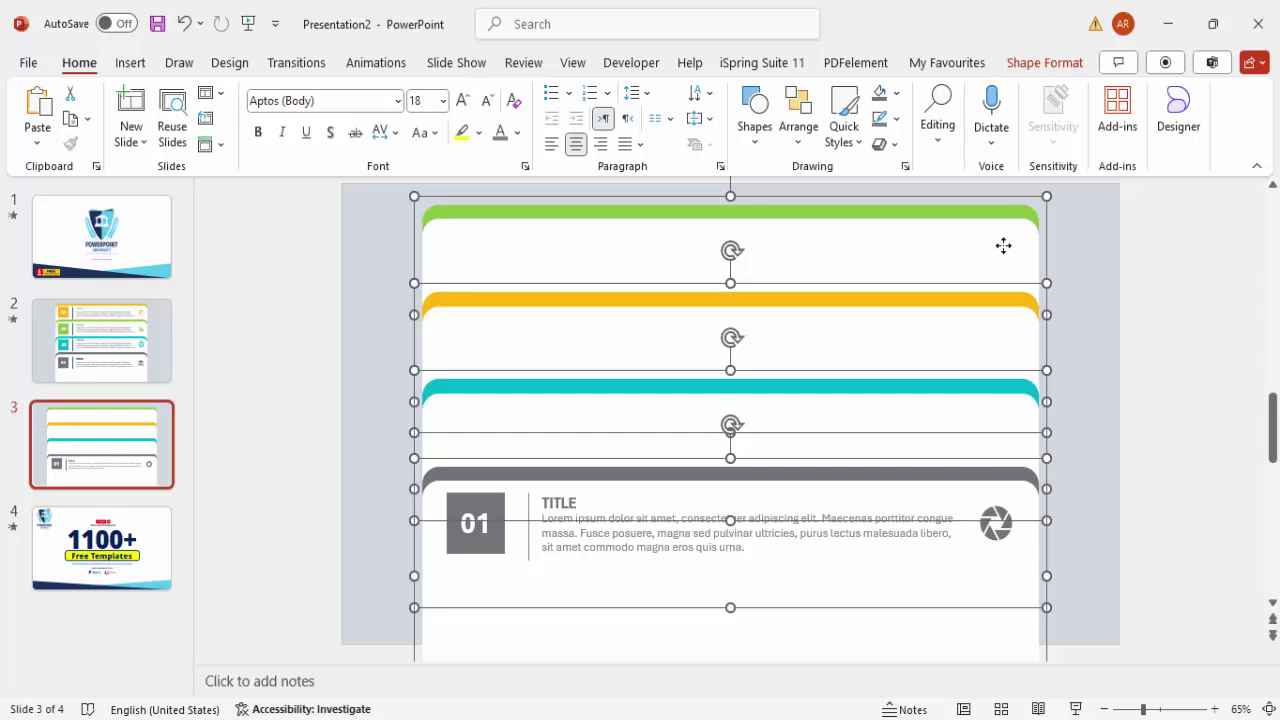
click(1031, 64)
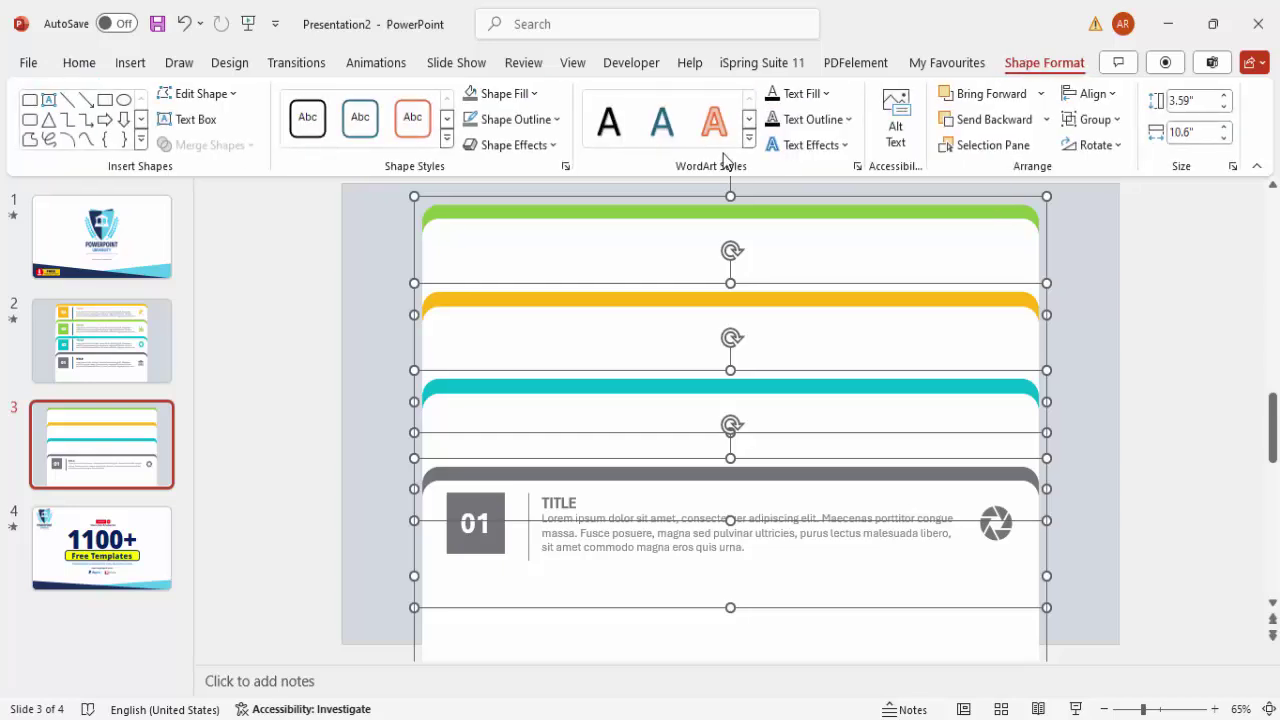
click(520, 146)
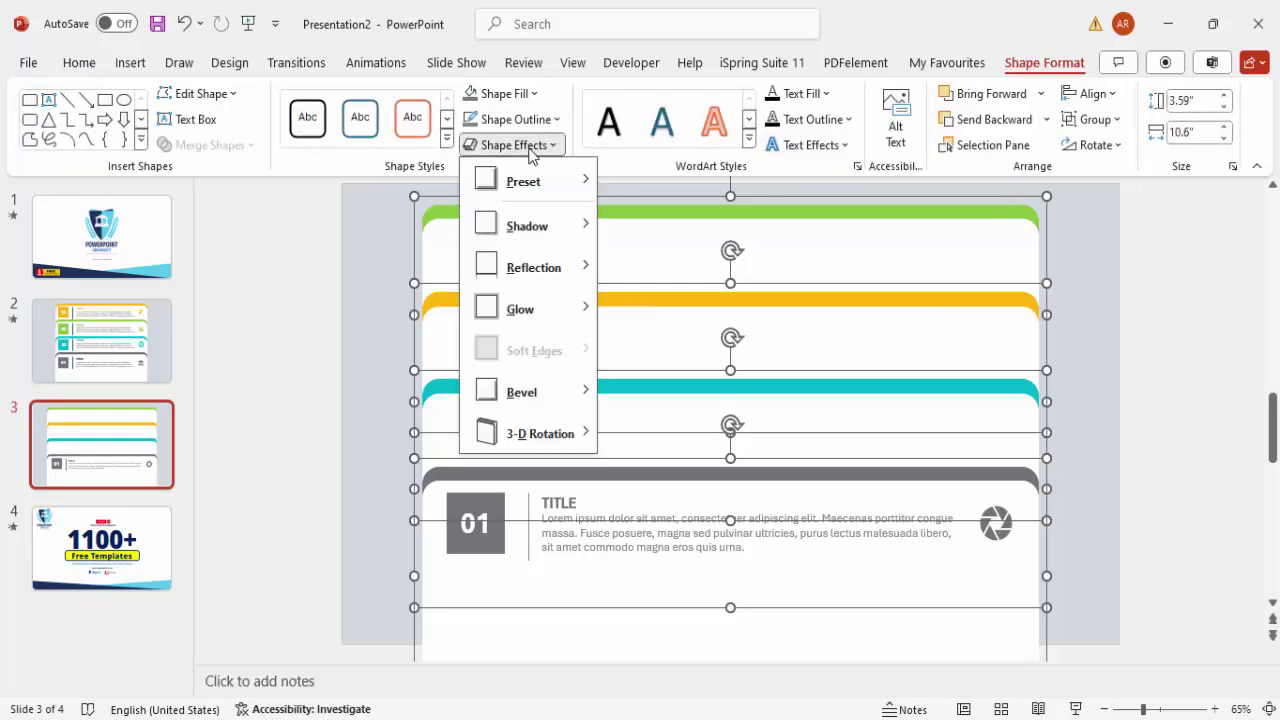
mouse_move(522, 230)
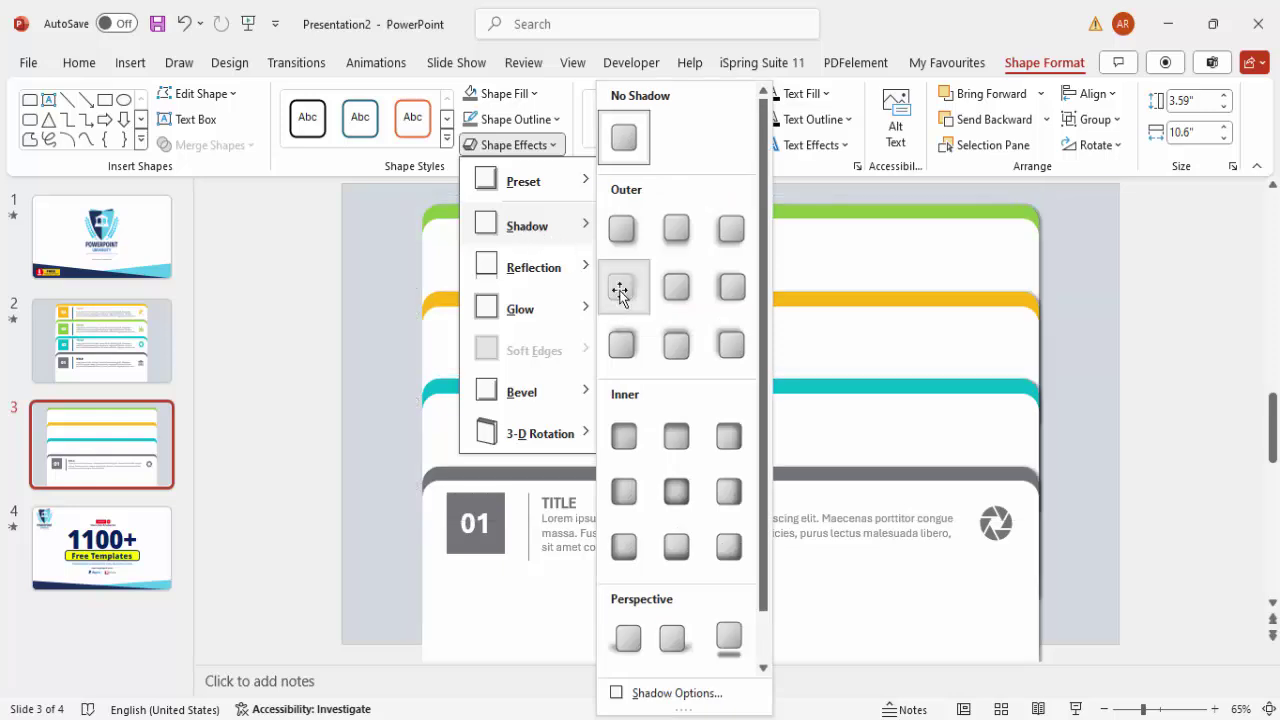
click(620, 290)
click(1143, 402)
drag(266, 474, 1160, 624)
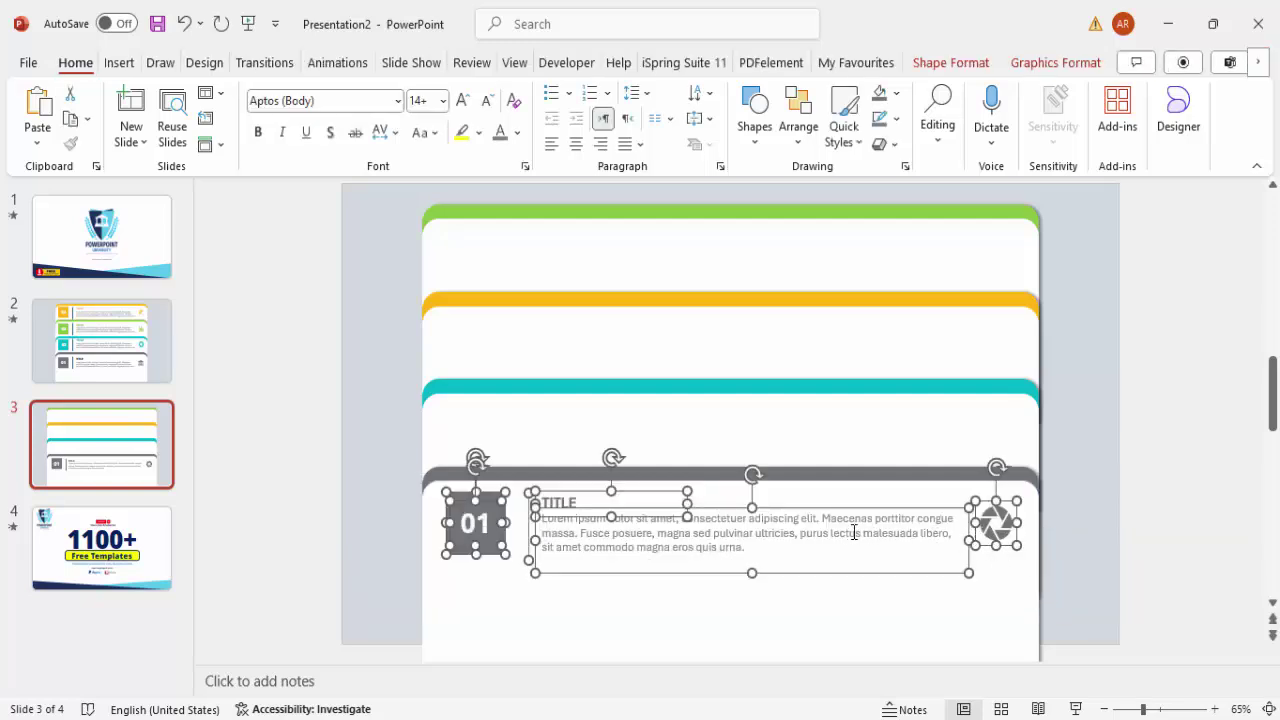
Group the 01 card's number, text and icon and copy the group onto the teal and orange cards
key(ctrl+g)
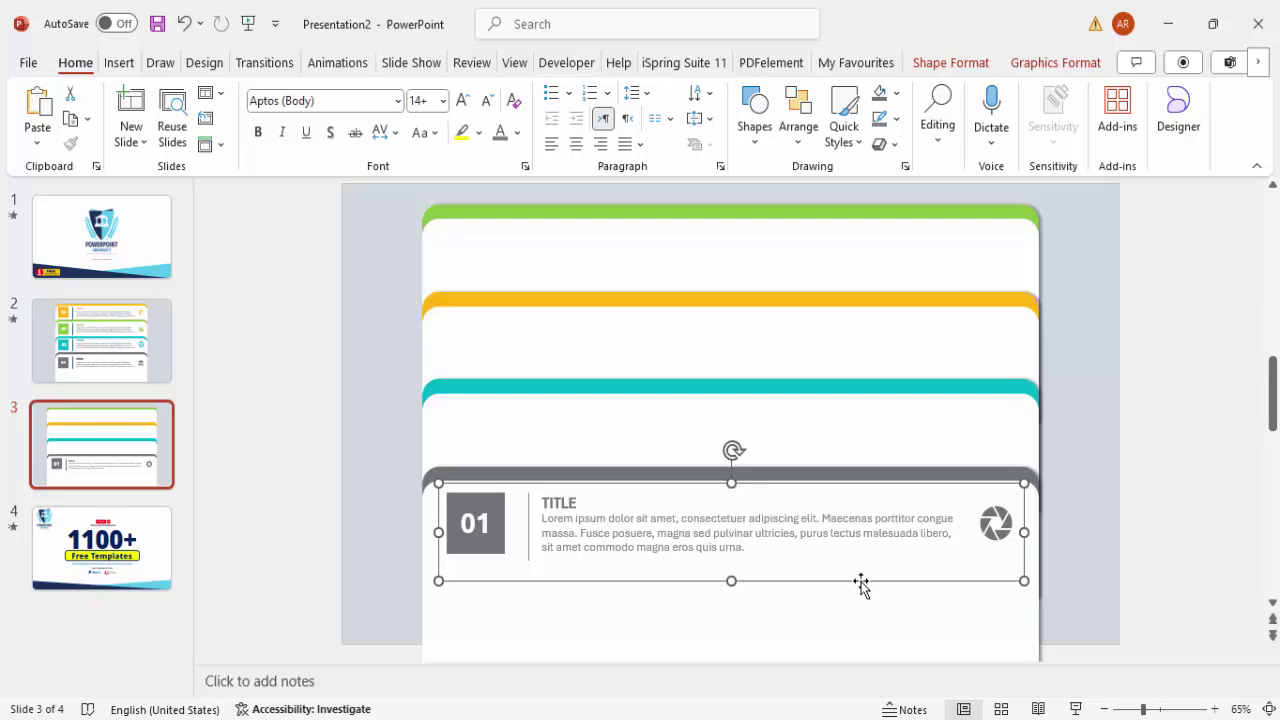
drag(866, 592, 876, 492)
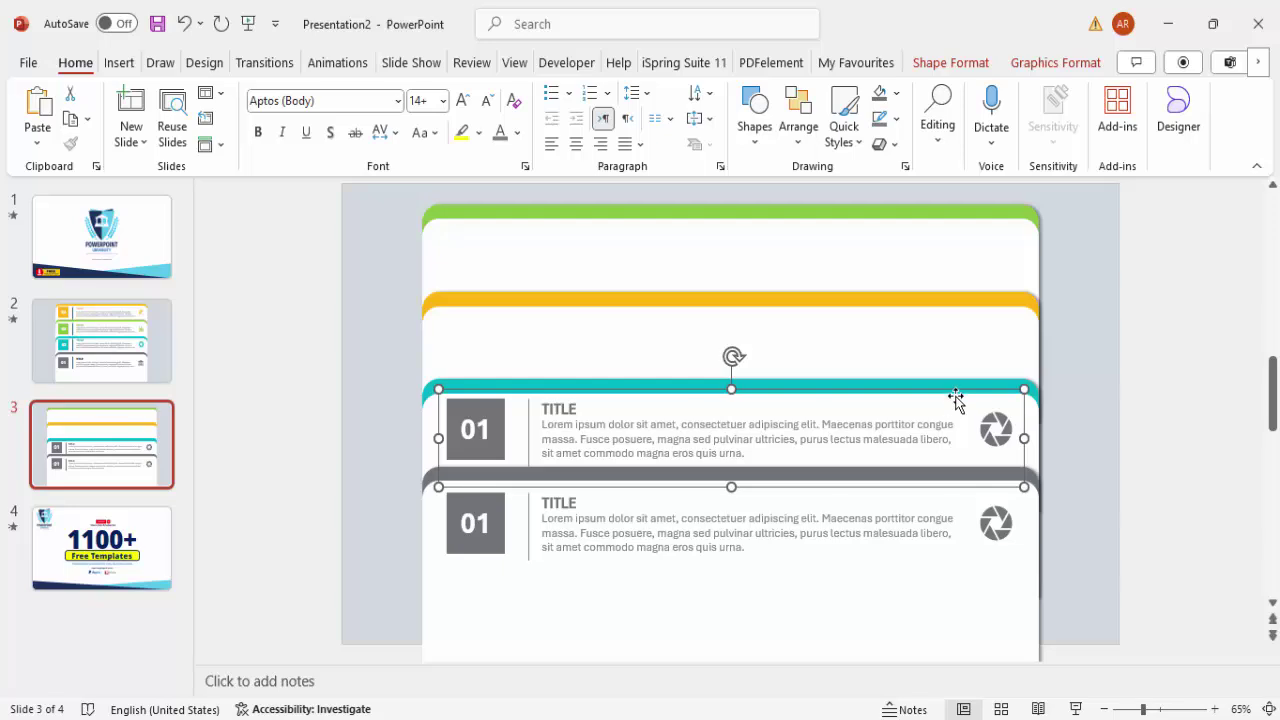
drag(953, 391, 957, 226)
Renumber the copied boxes to 02 and 03 and clear the green card's number
click(472, 428)
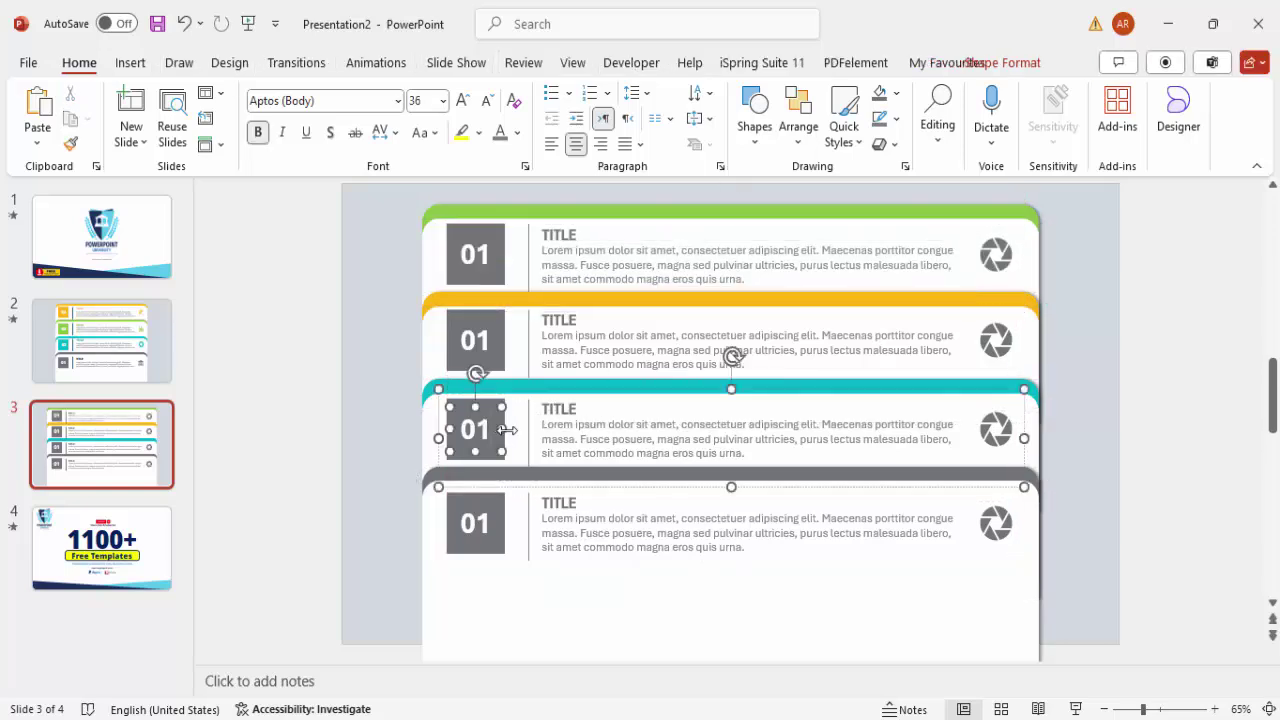
text(2)
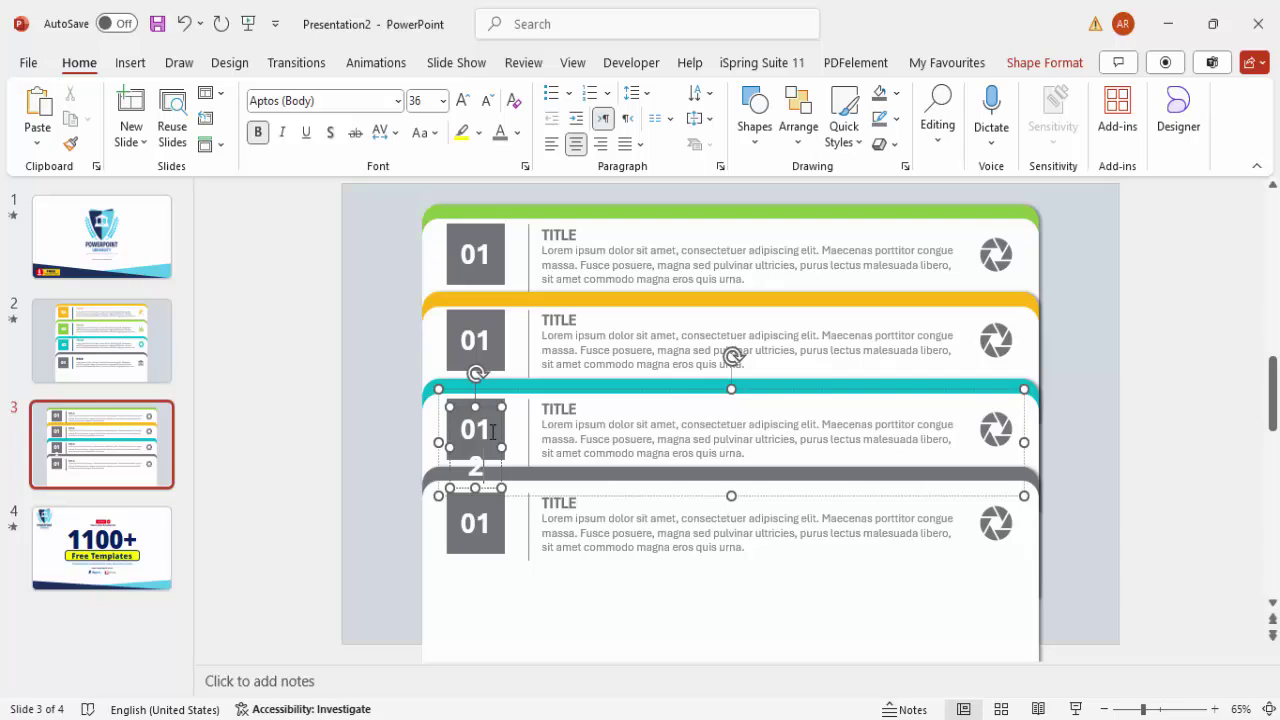
key(Left)
key(BackSpace)
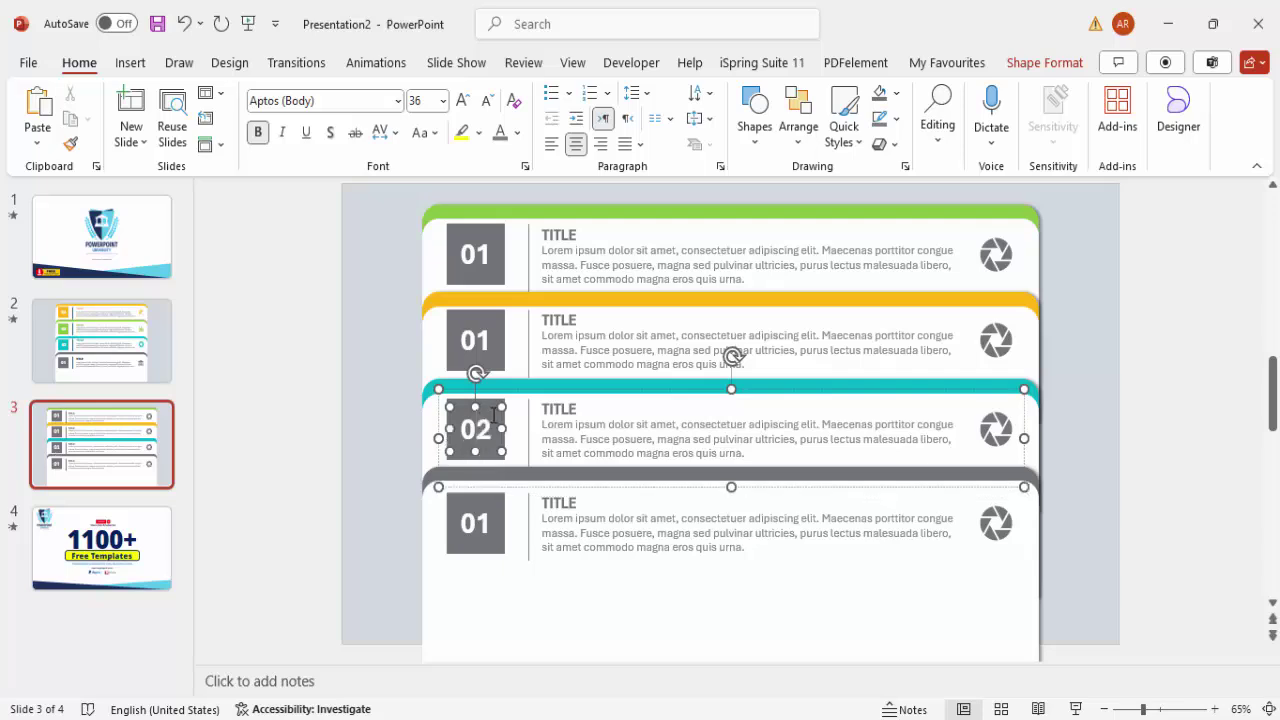
click(471, 340)
key(BackSpace)
text(3)
click(479, 252)
key(BackSpace)
Enter 4 as the green card's number and fill the 02 number box teal
text(4)
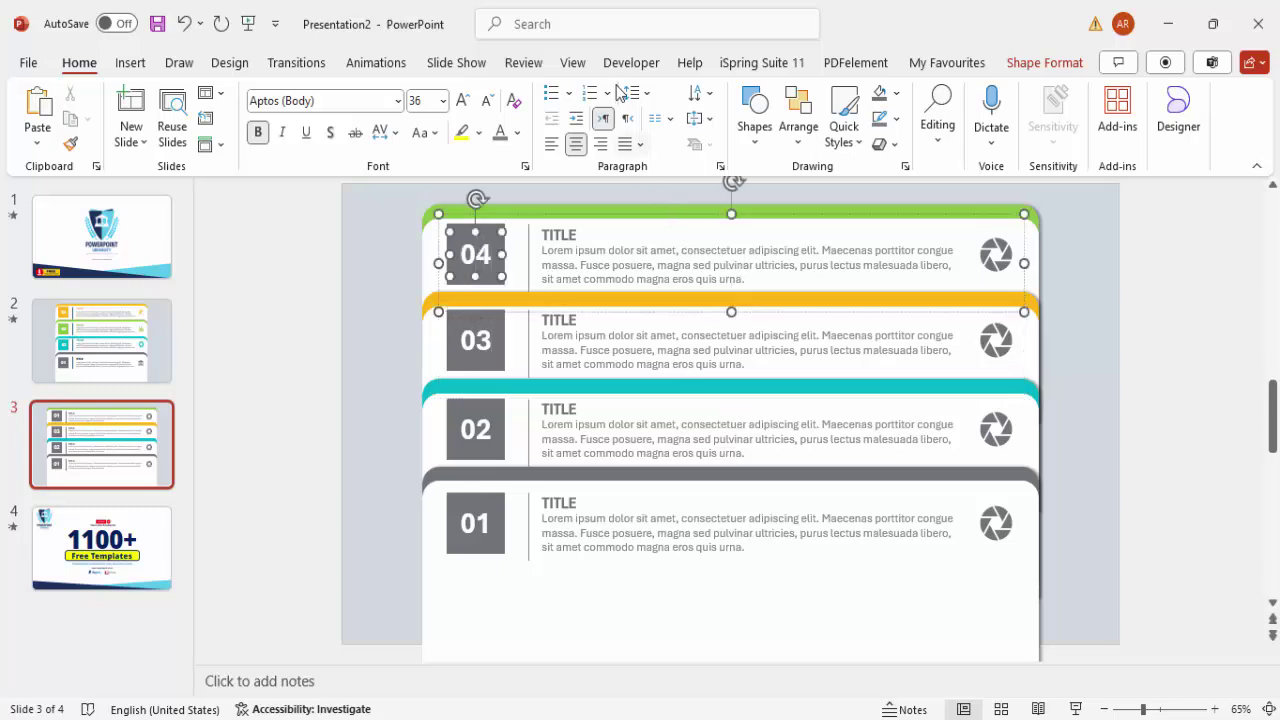
click(500, 410)
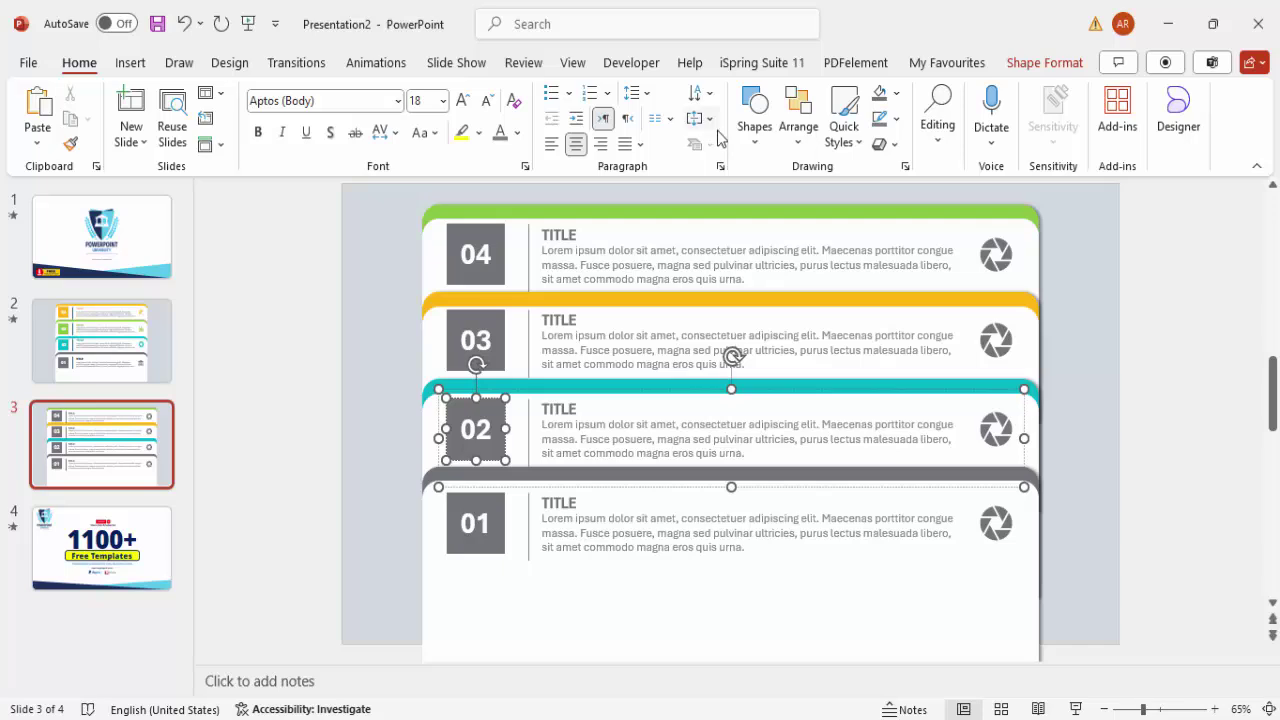
click(1050, 63)
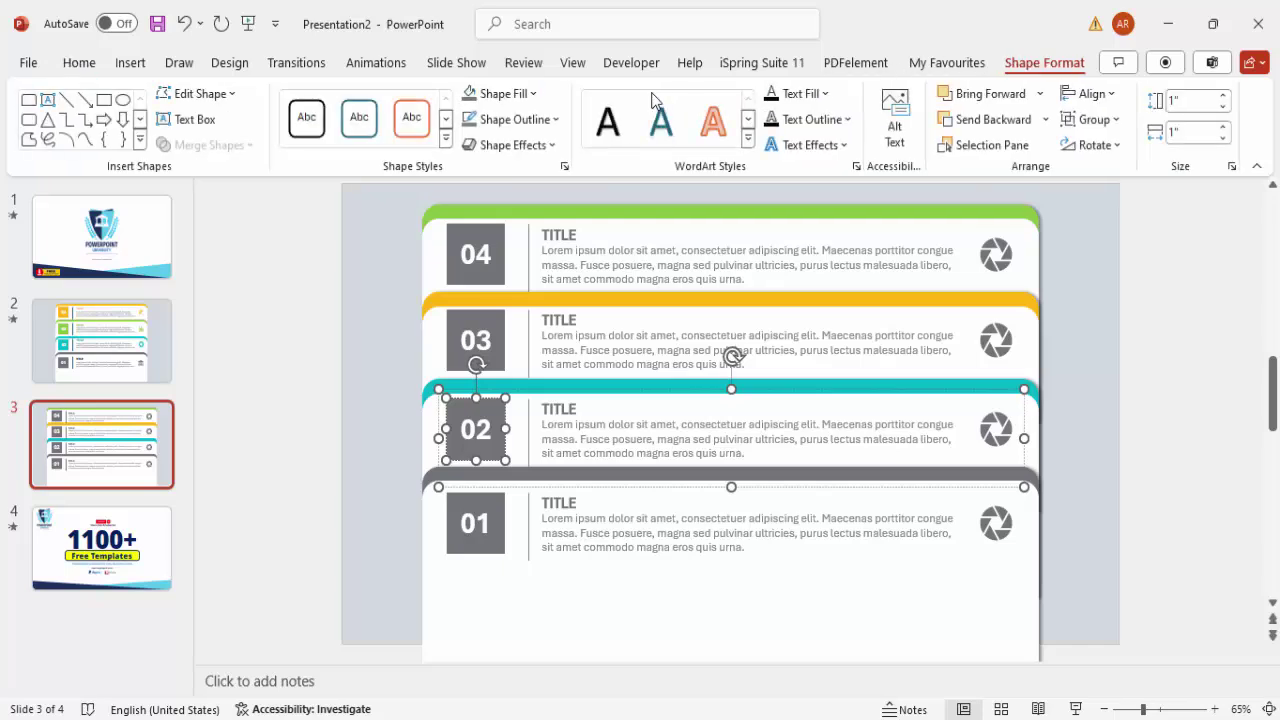
click(528, 93)
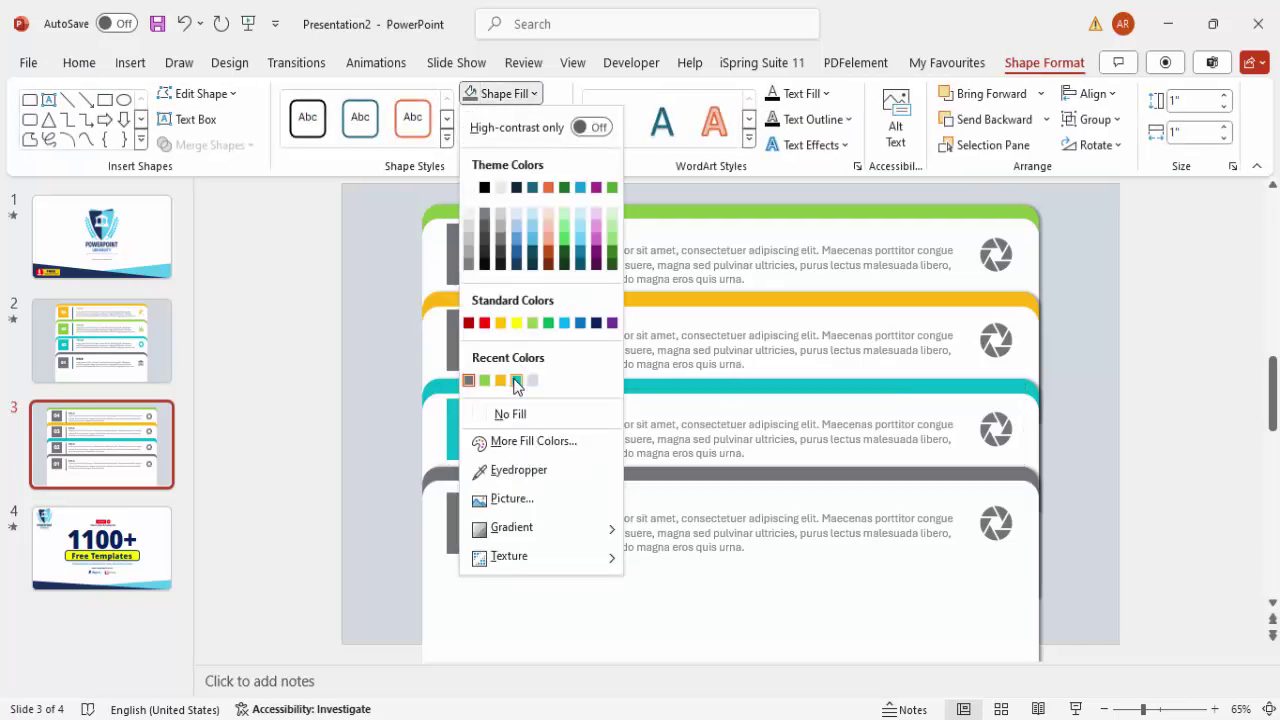
click(516, 381)
Fill the 03 and 04 number boxes with the recent orange and green colours
click(487, 322)
click(487, 322)
click(536, 94)
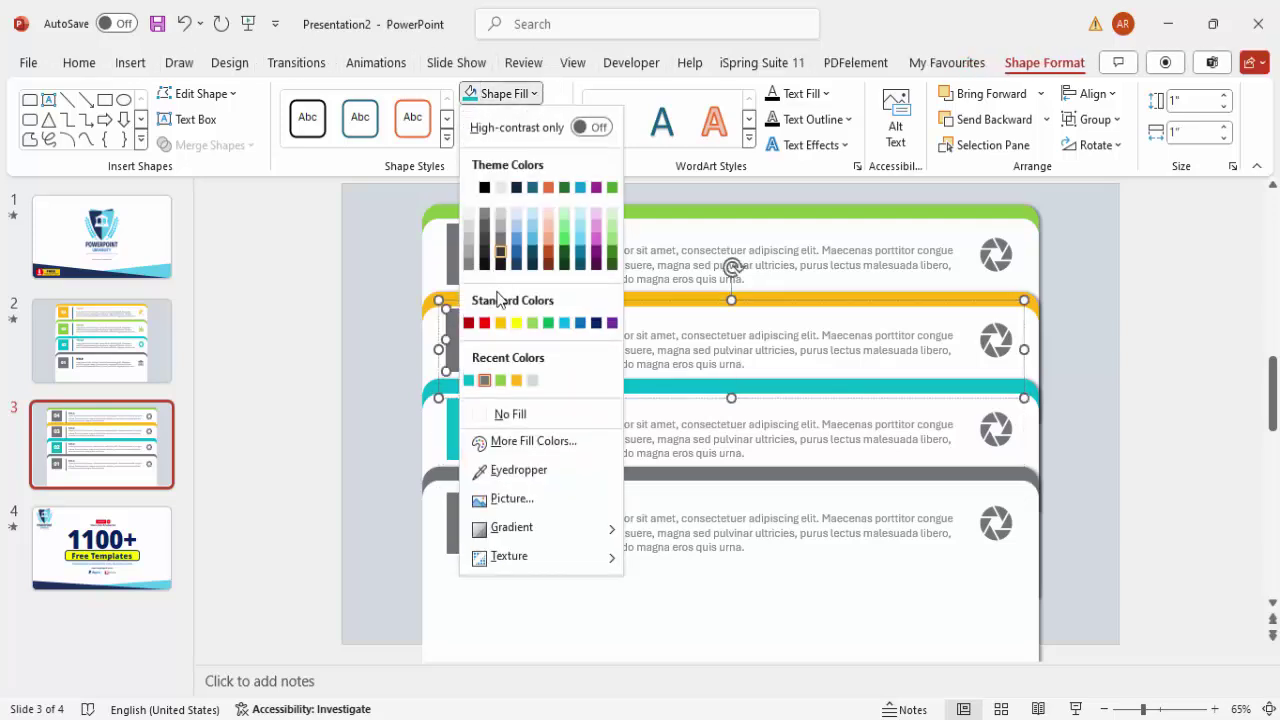
click(517, 381)
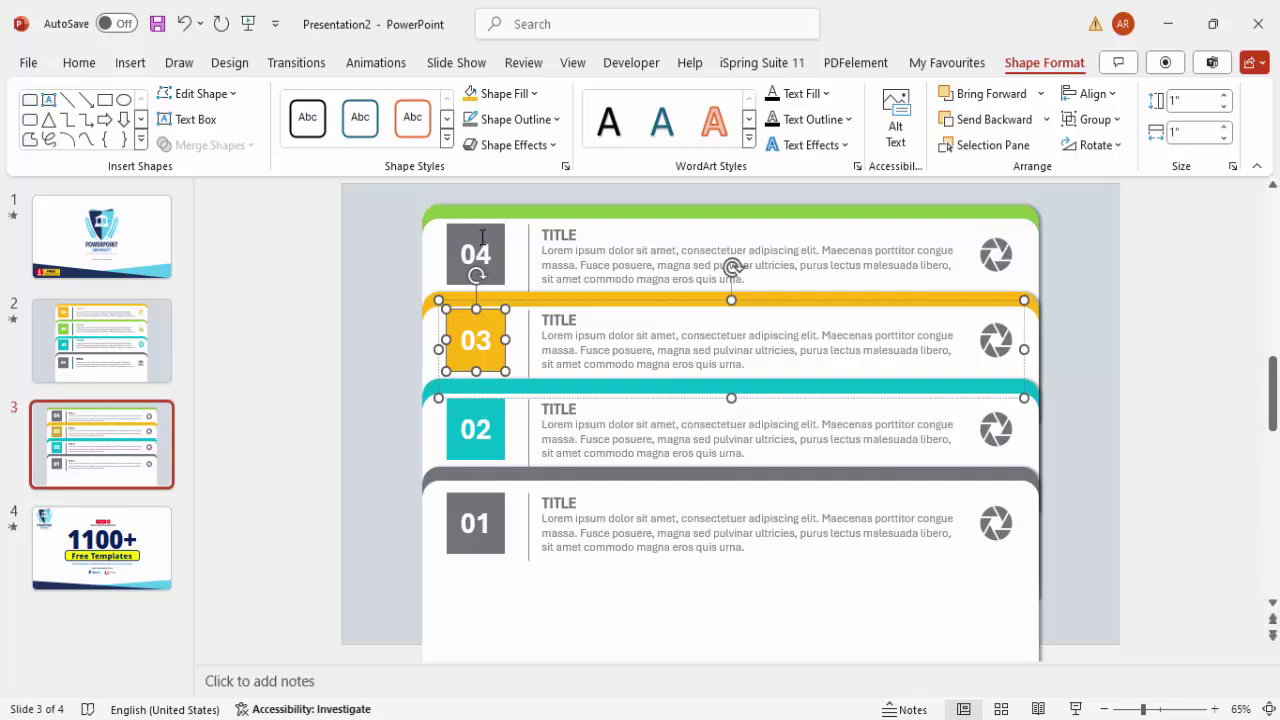
click(475, 254)
click(475, 254)
click(534, 94)
click(517, 381)
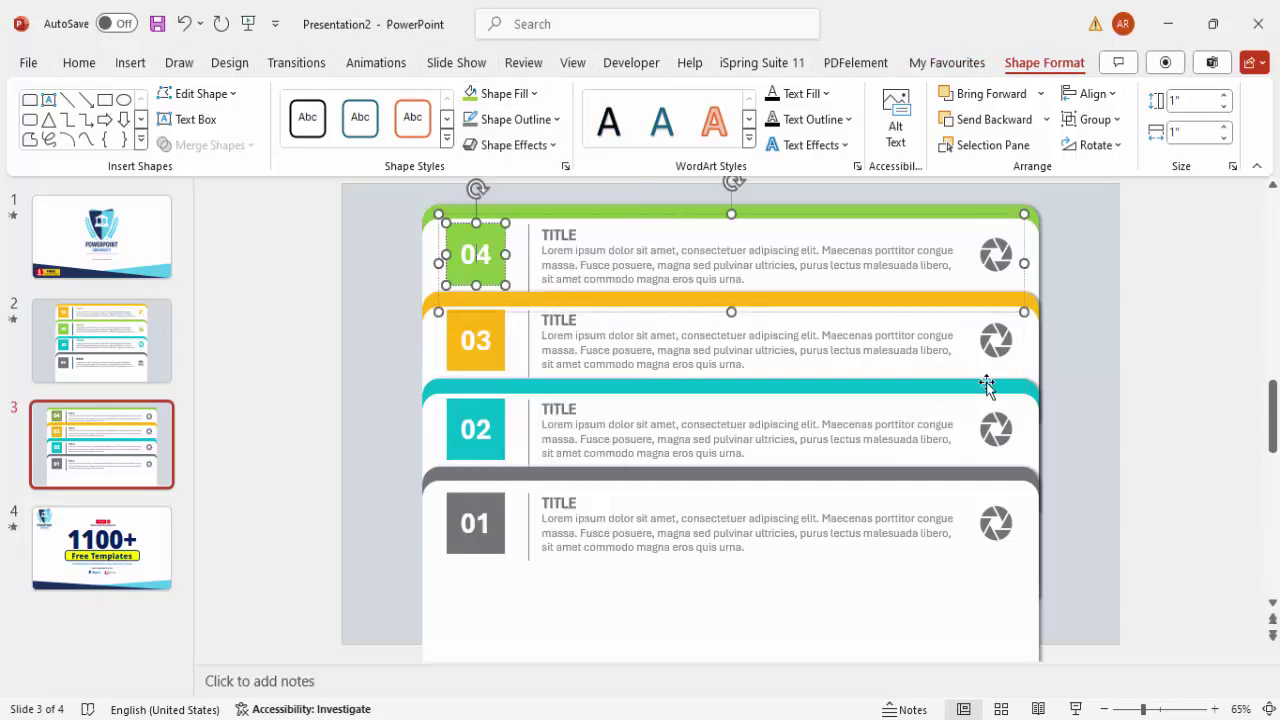
click(1003, 430)
click(1003, 430)
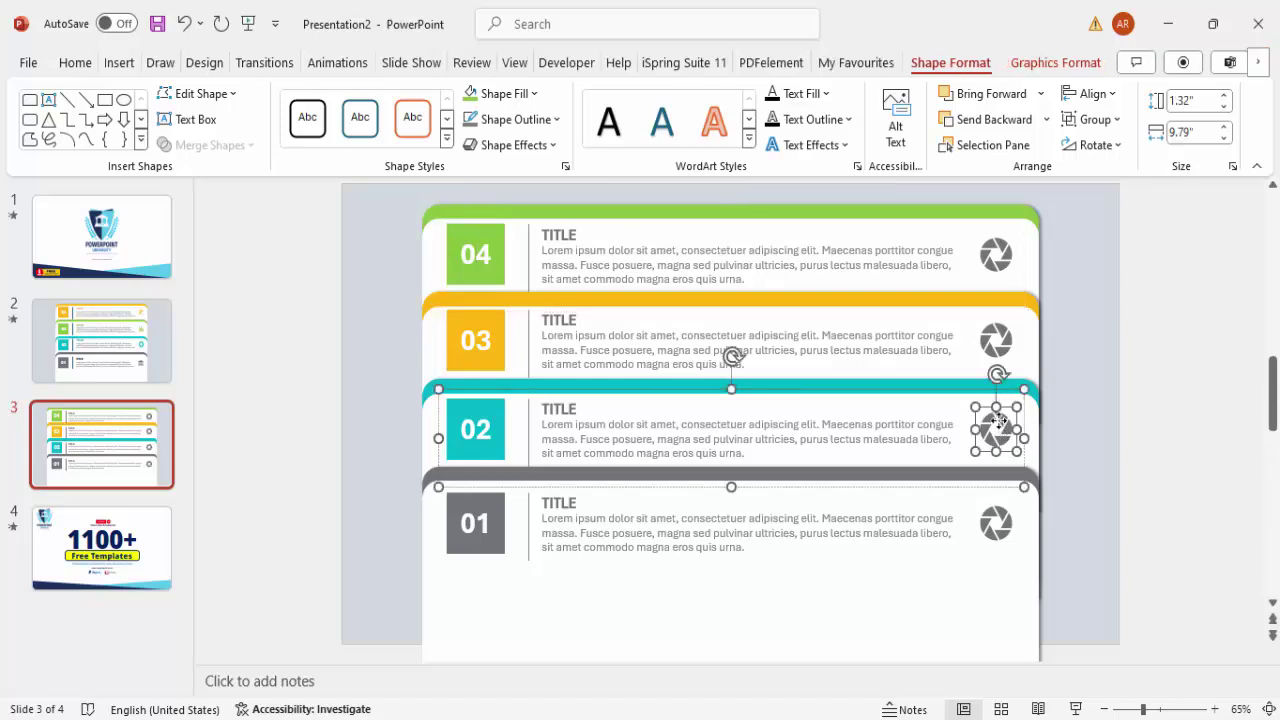
Apply recent green, orange and teal Graphics Fill to the 04, 03 and 02 aperture icons
click(1006, 250)
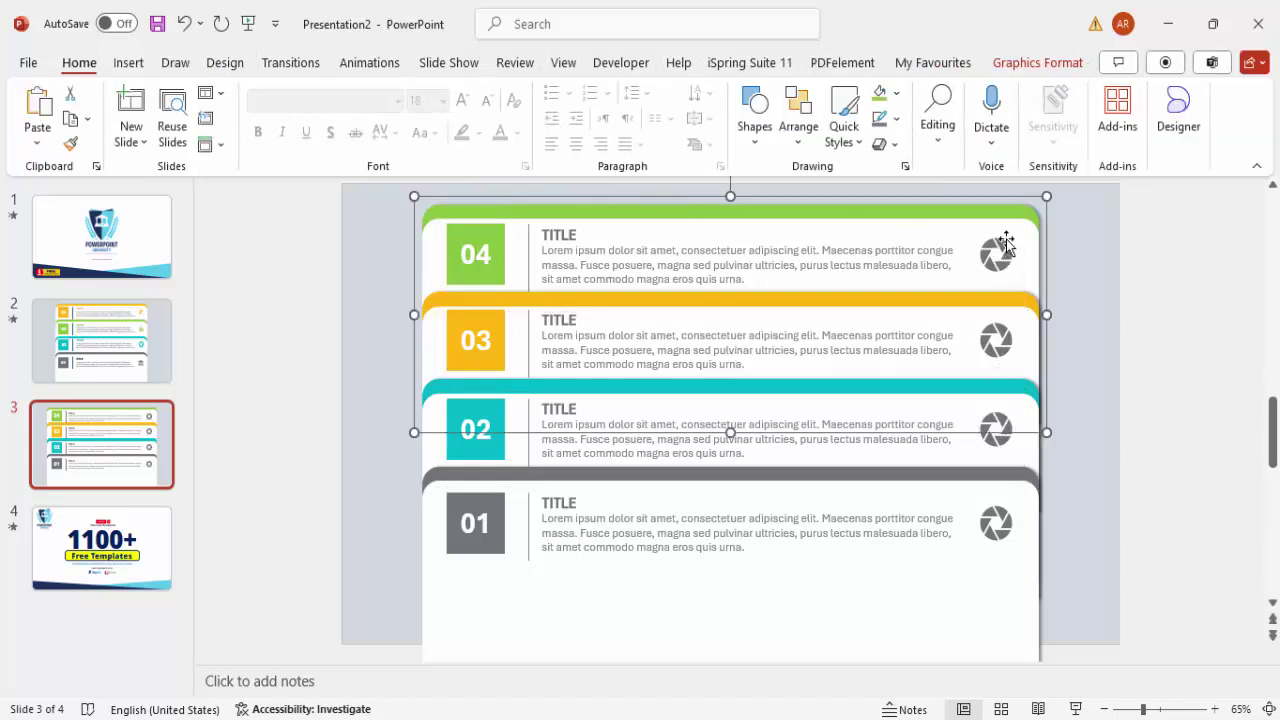
click(1001, 247)
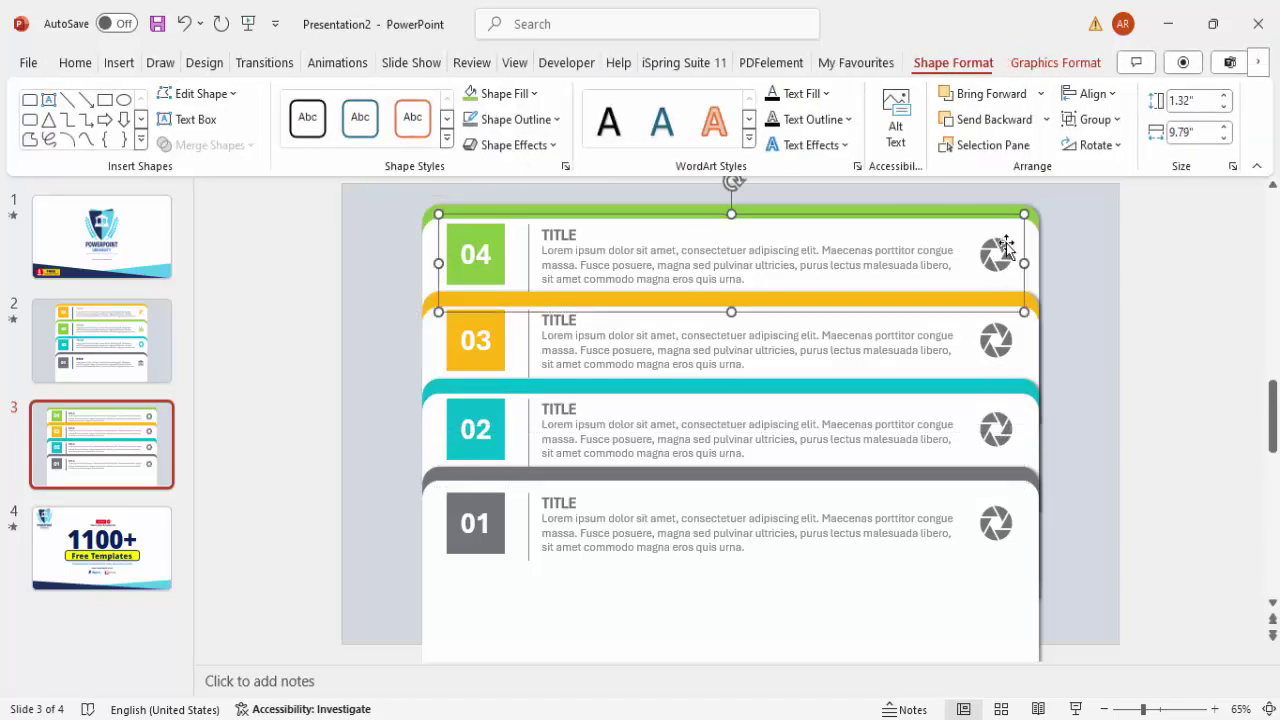
click(1037, 62)
click(545, 99)
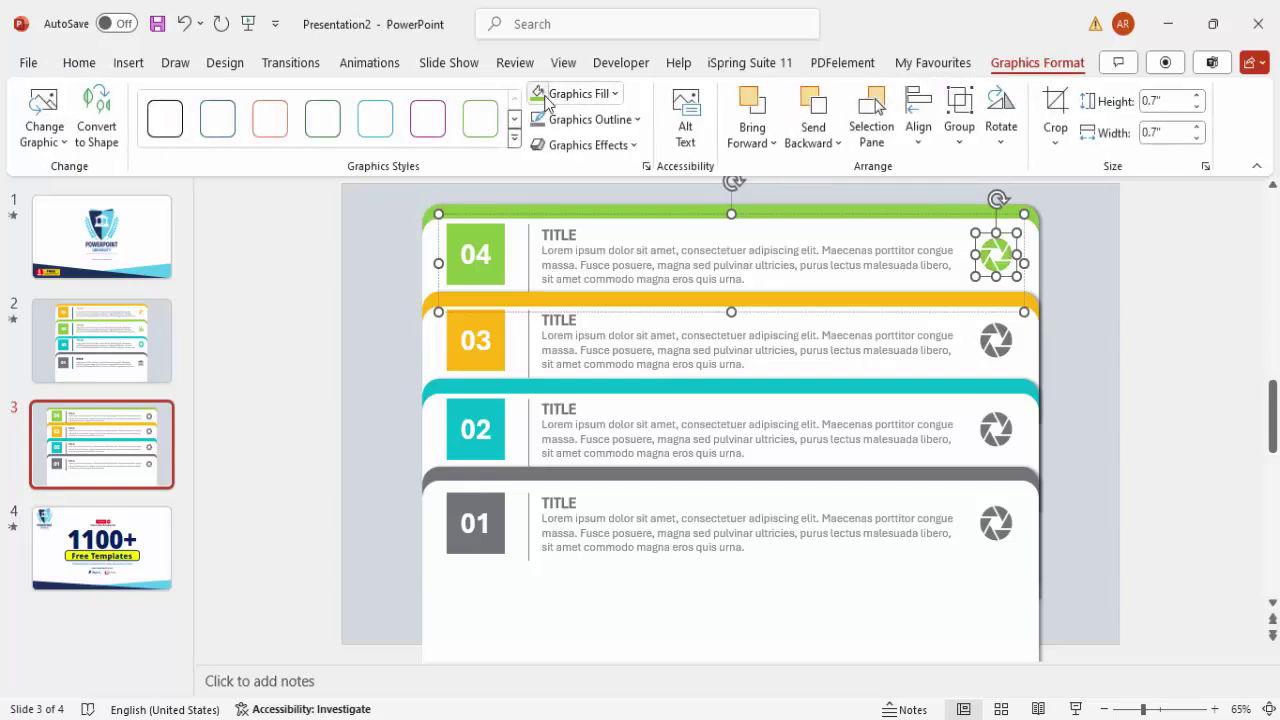
click(995, 340)
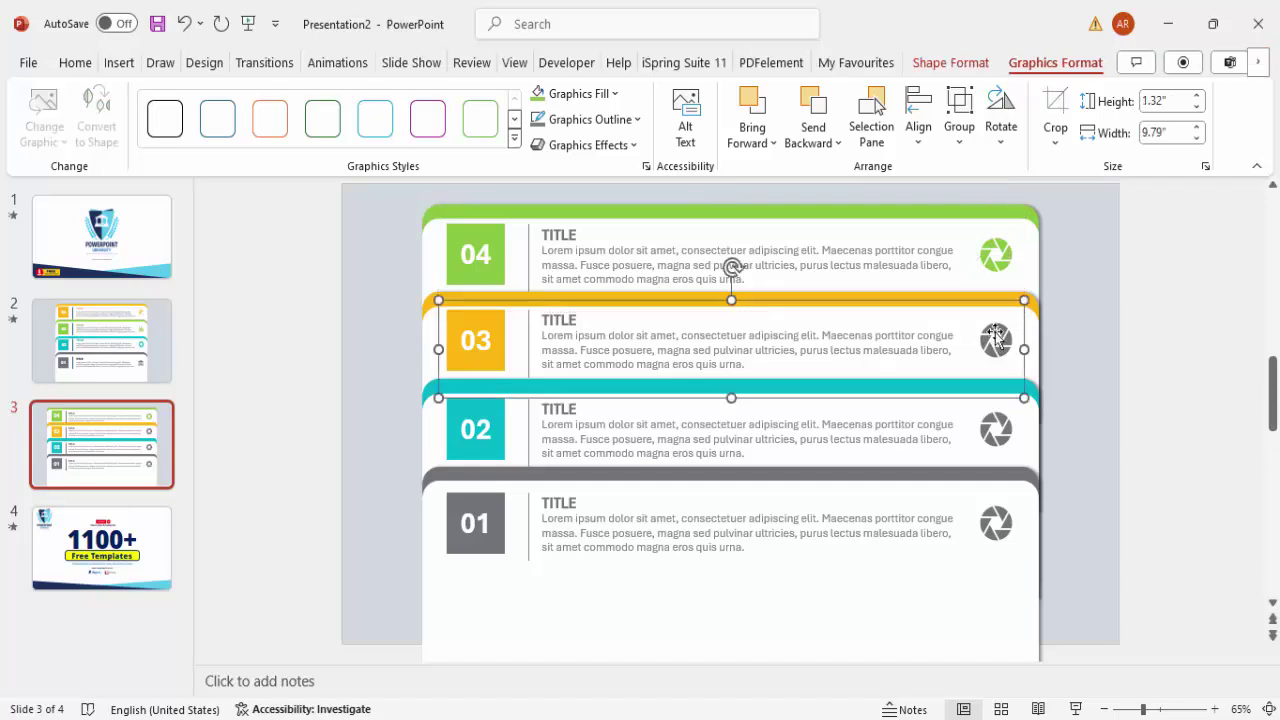
click(614, 93)
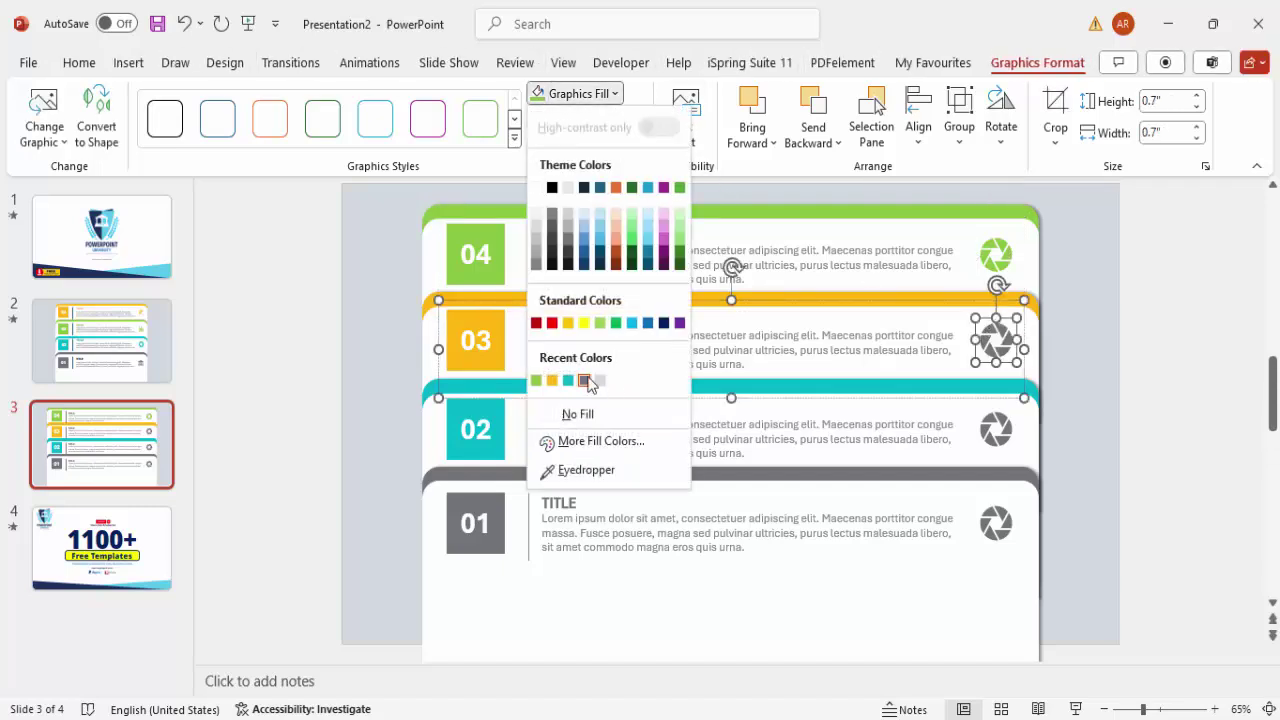
click(546, 381)
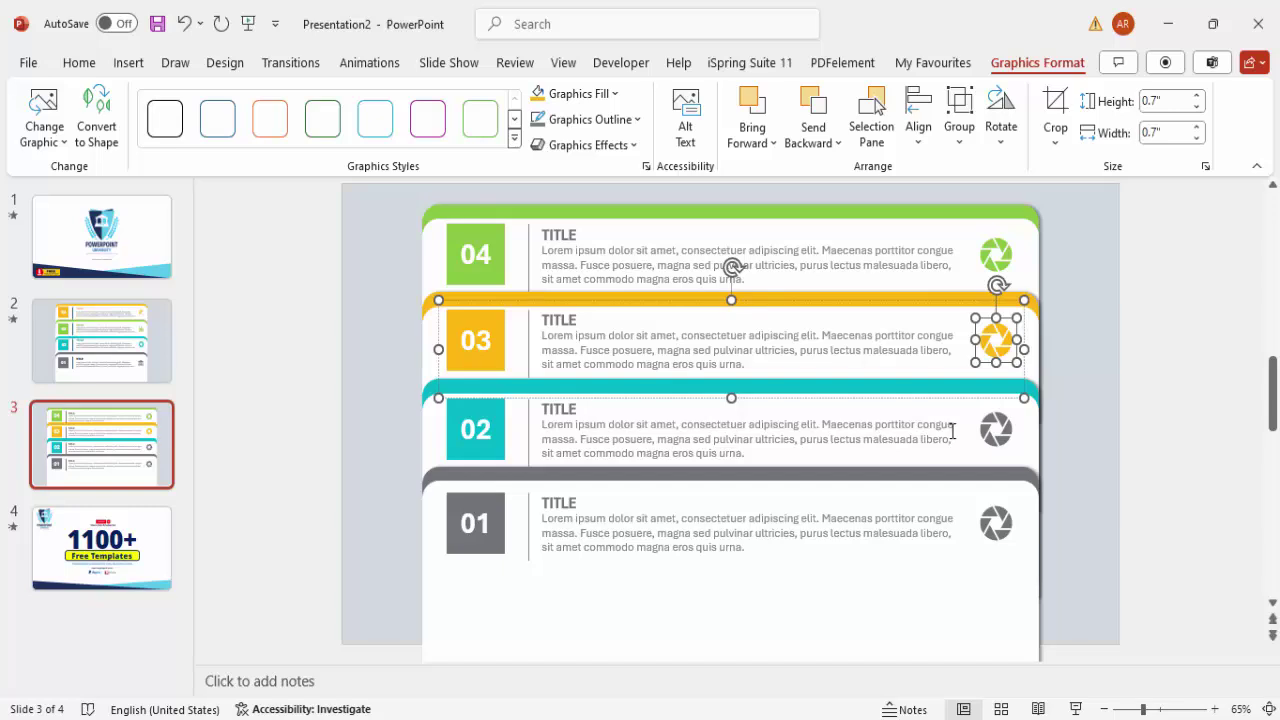
click(993, 428)
click(998, 425)
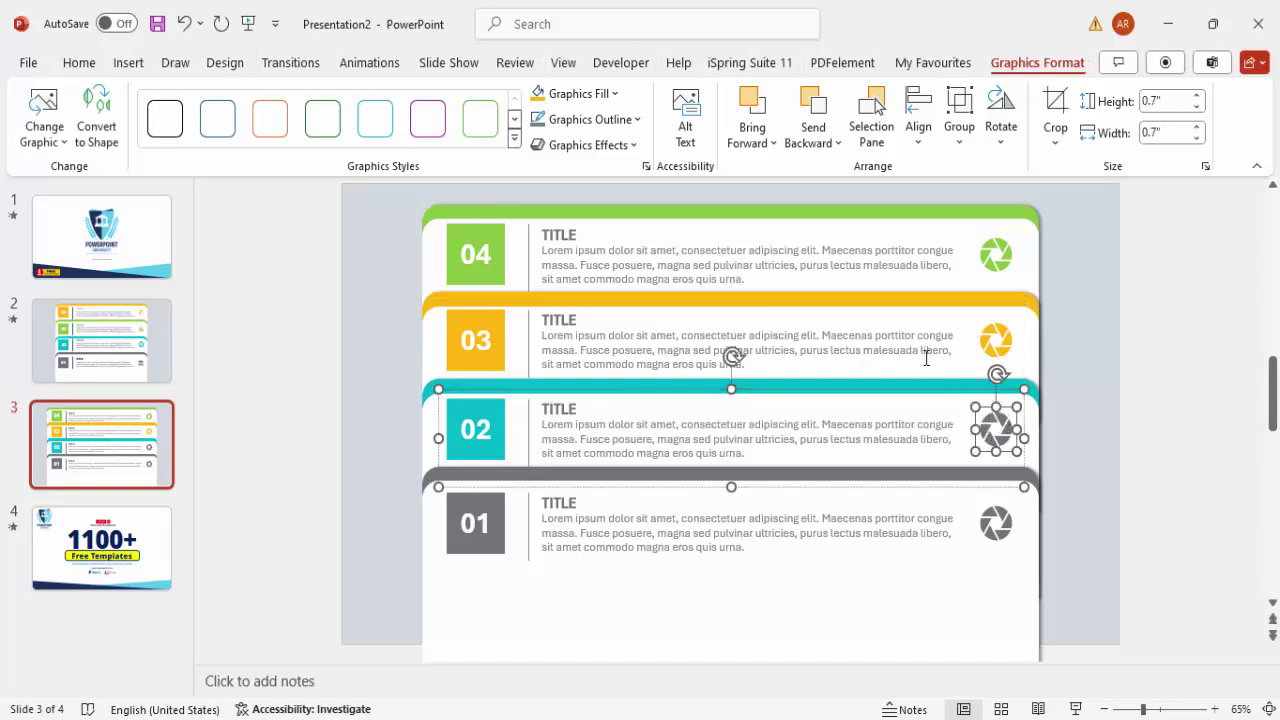
click(614, 93)
click(569, 378)
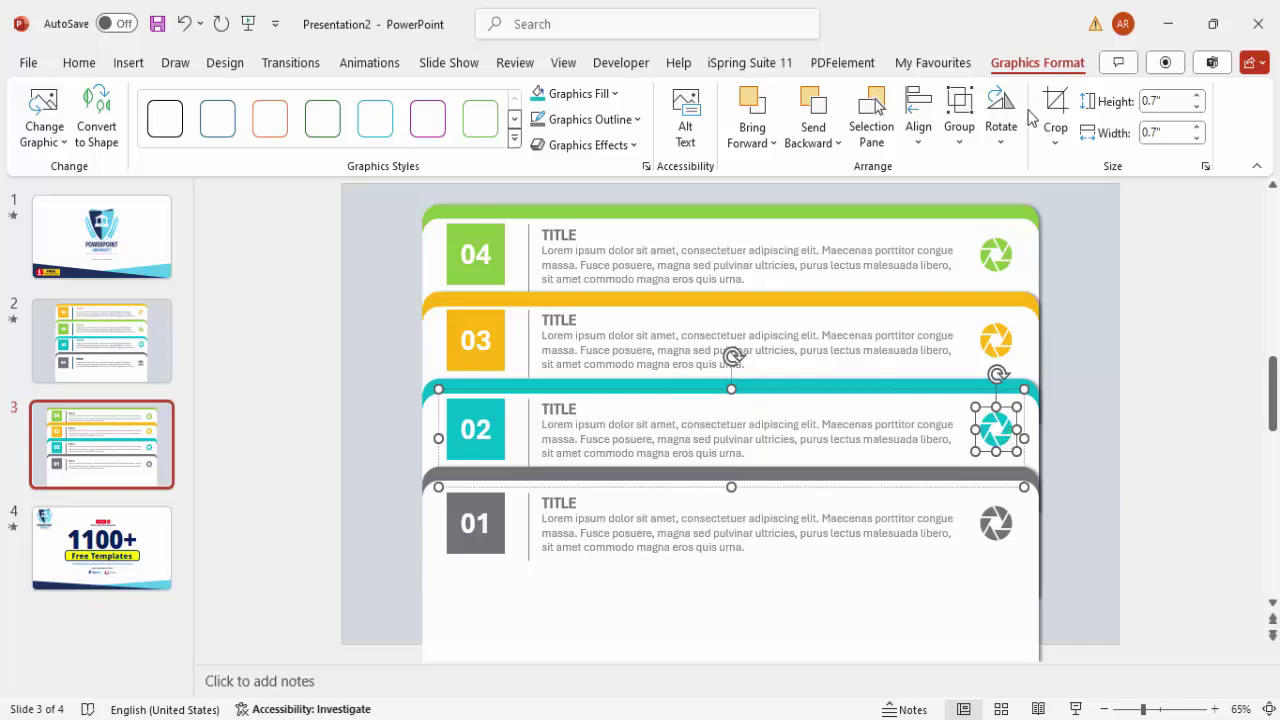
Replace the row 02 icon with the ringing alarm clock icon
click(48, 143)
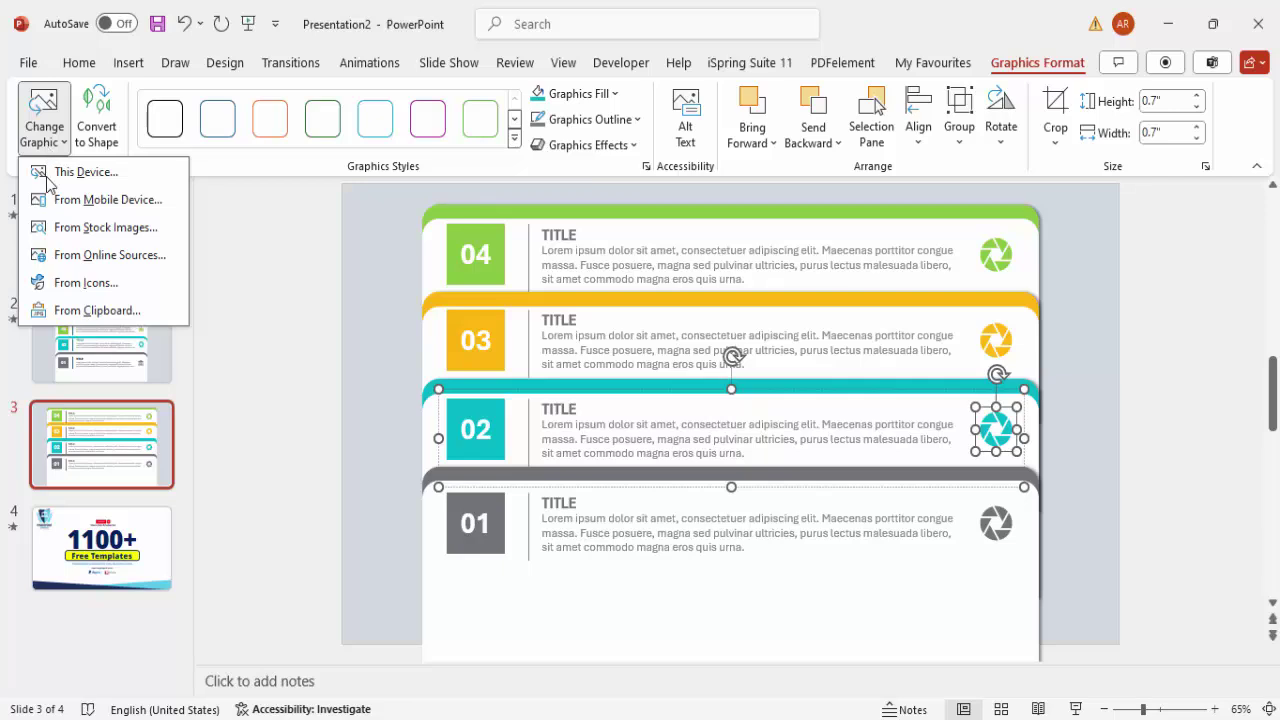
click(100, 283)
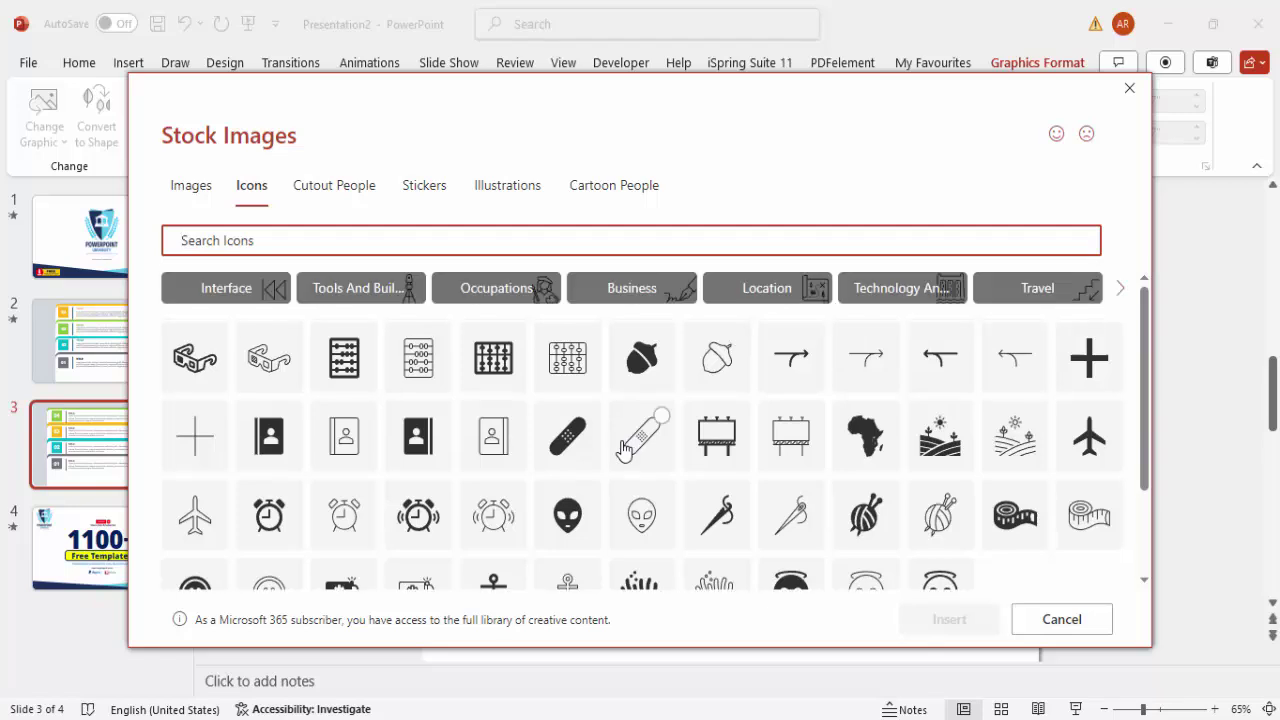
scroll(575, 490, down, 3)
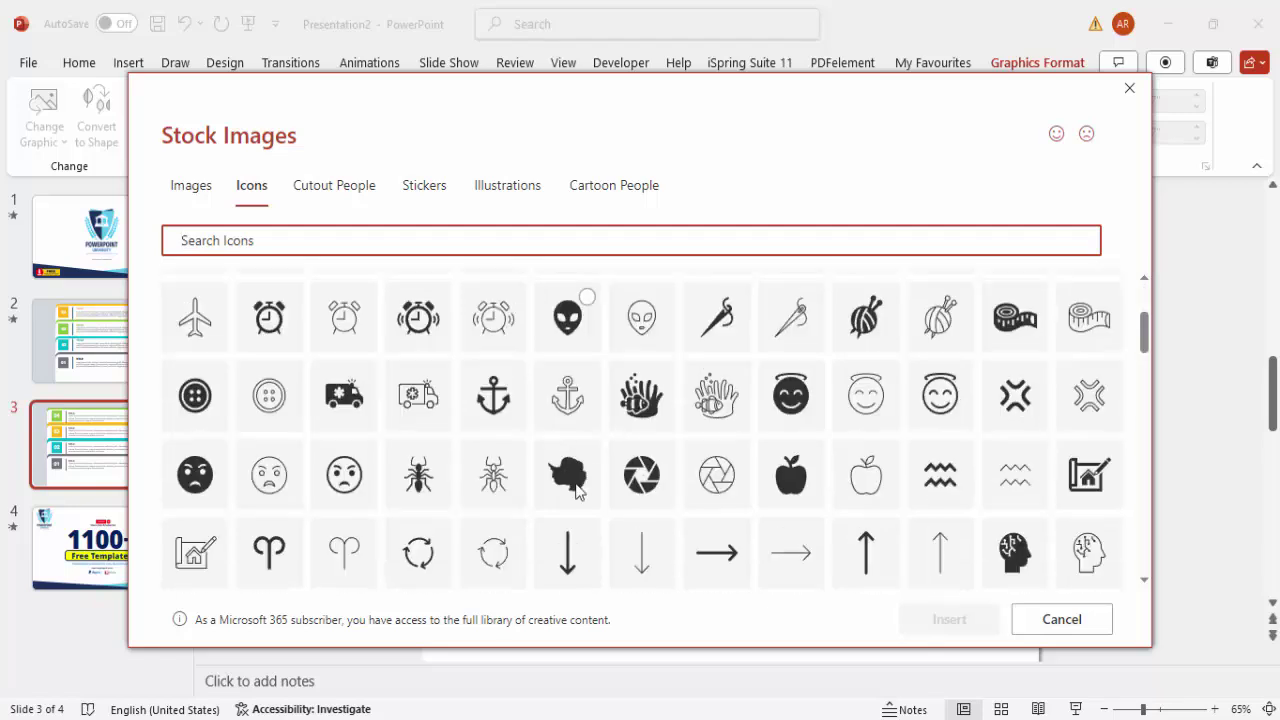
click(432, 325)
click(940, 631)
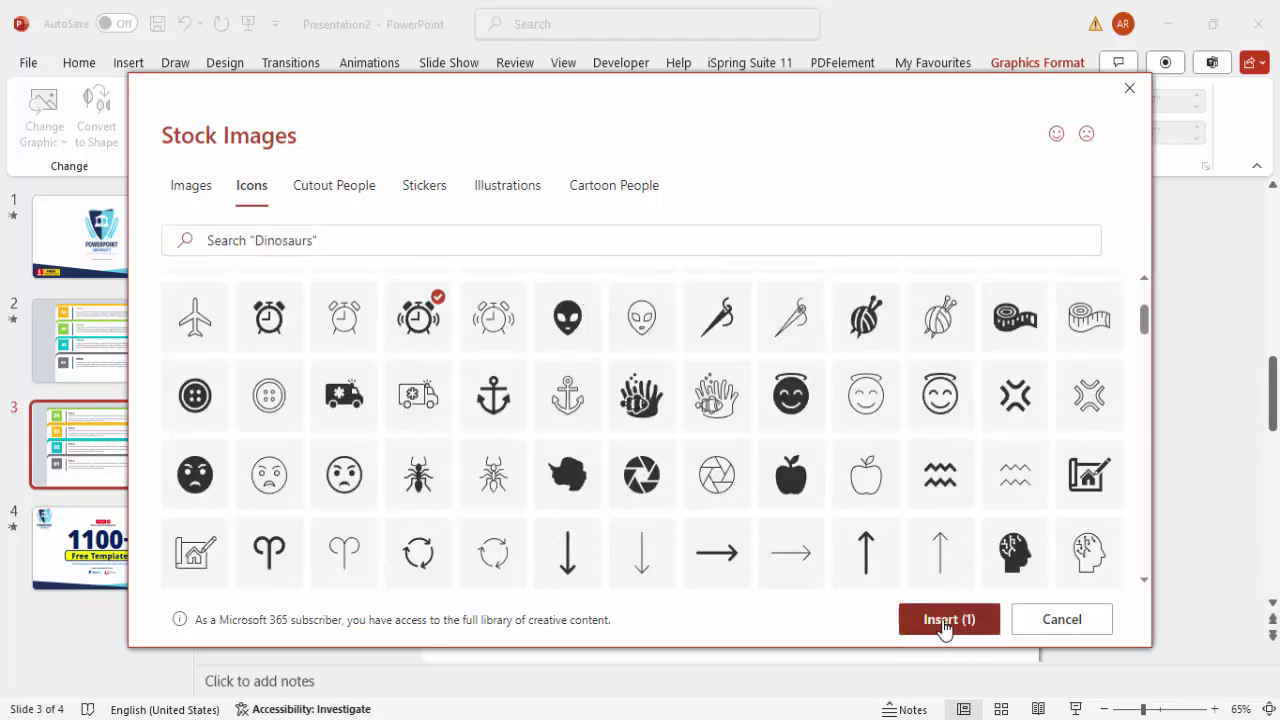
Replace the row 03 icon with the solid apple icon
click(998, 338)
click(1000, 330)
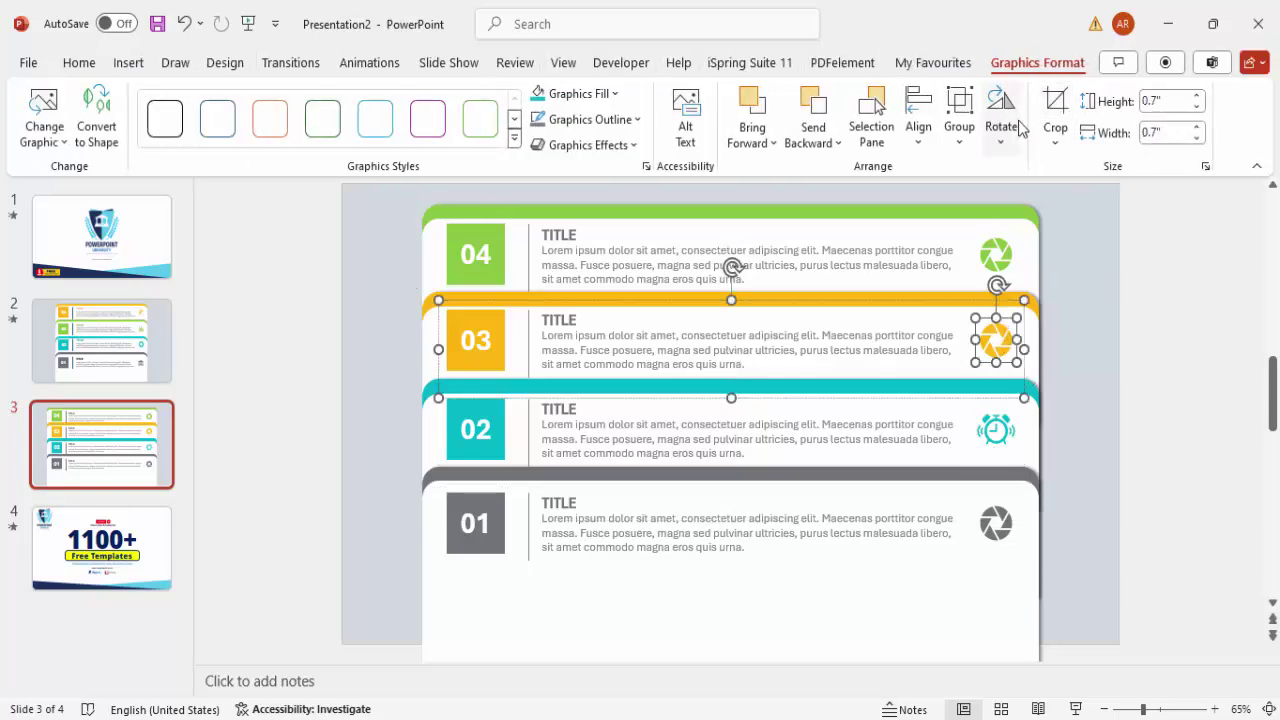
click(40, 140)
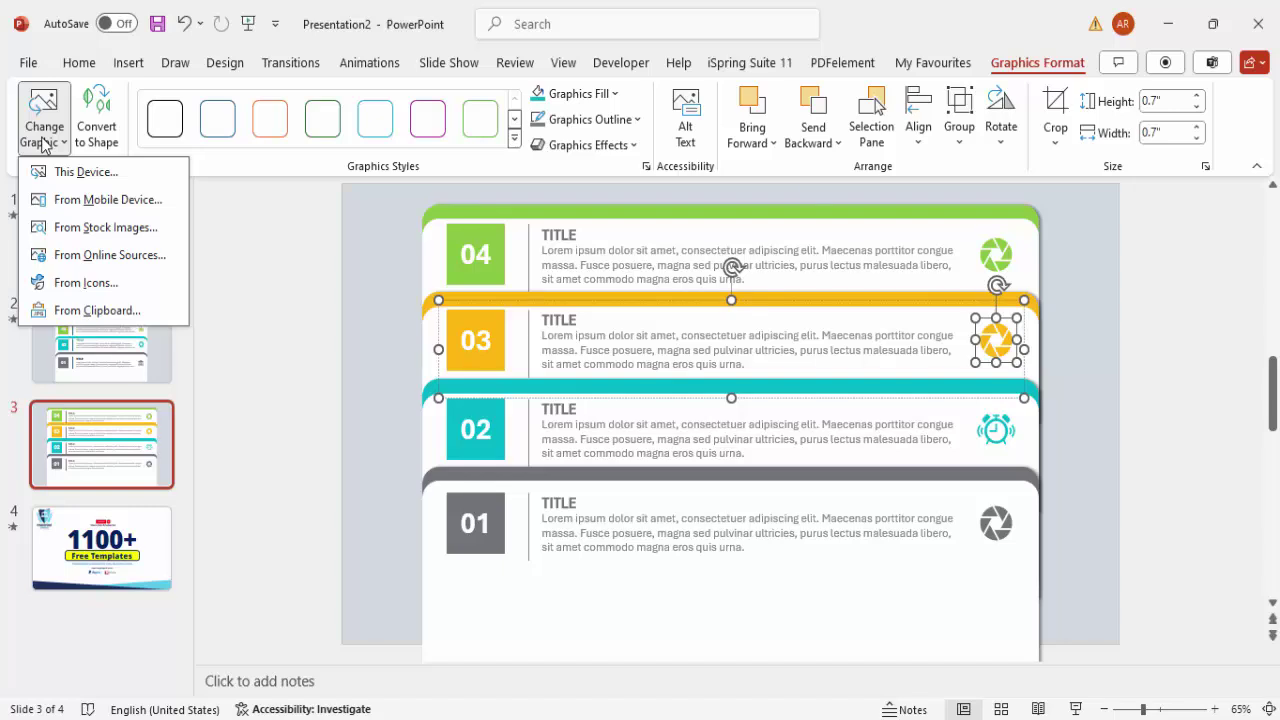
click(112, 289)
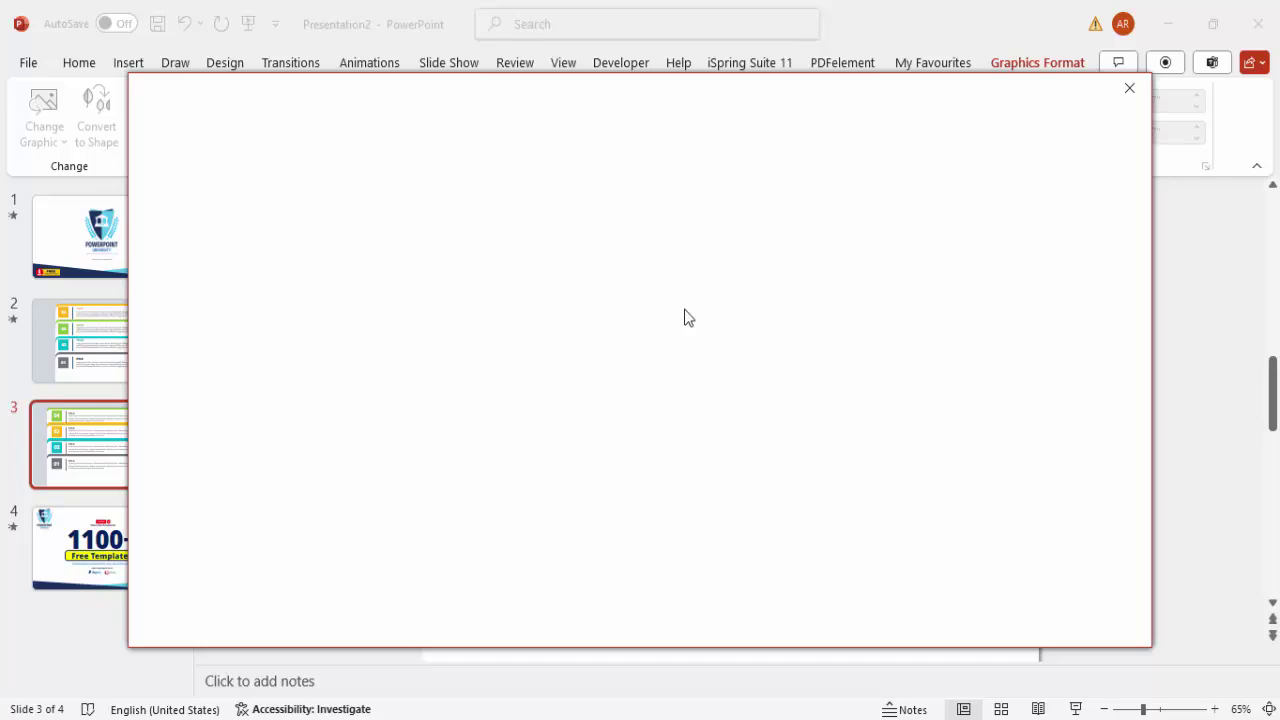
scroll(690, 447, down, 3)
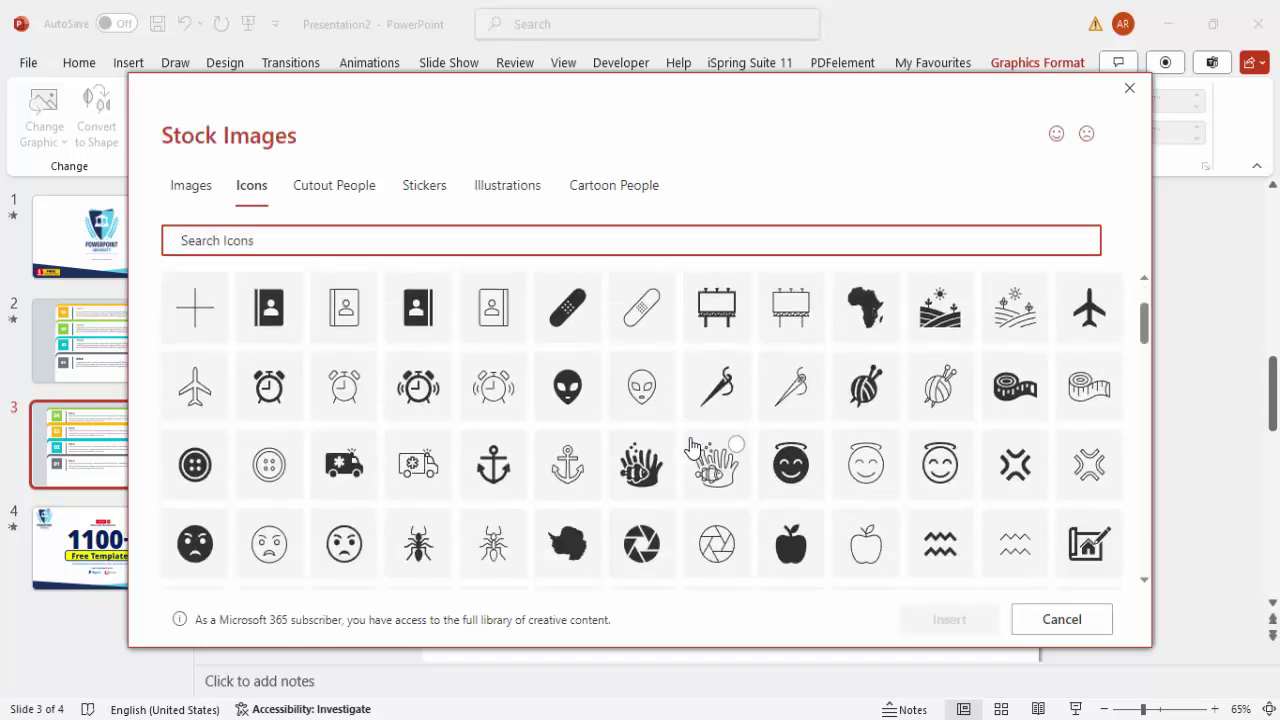
click(791, 474)
click(948, 619)
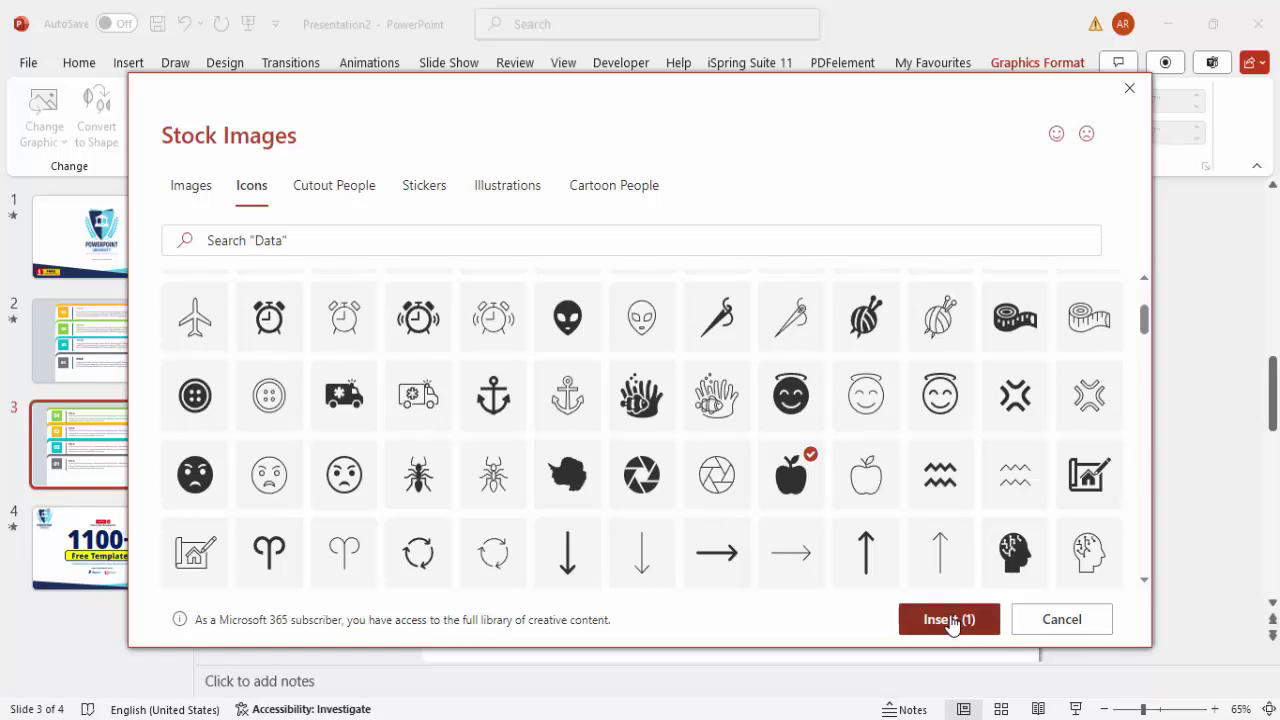
Replace the row 04 icon with the solid pagoda icon
click(1018, 250)
click(1018, 250)
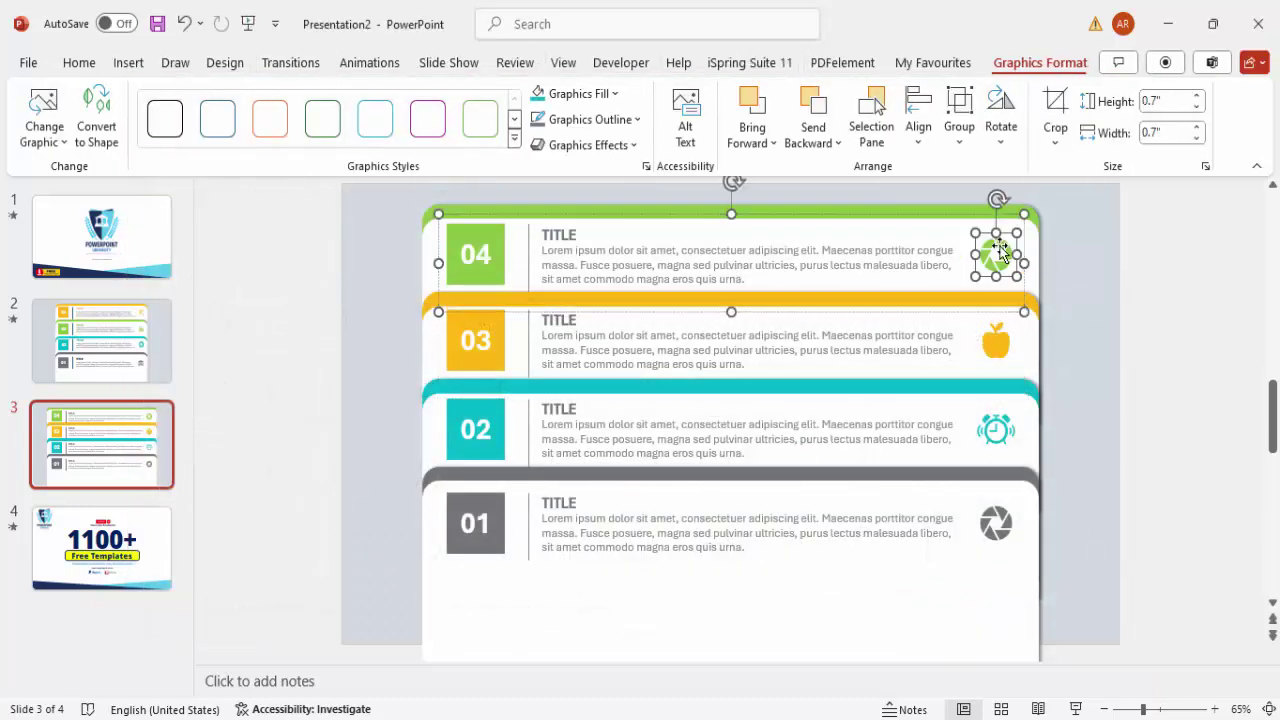
click(40, 140)
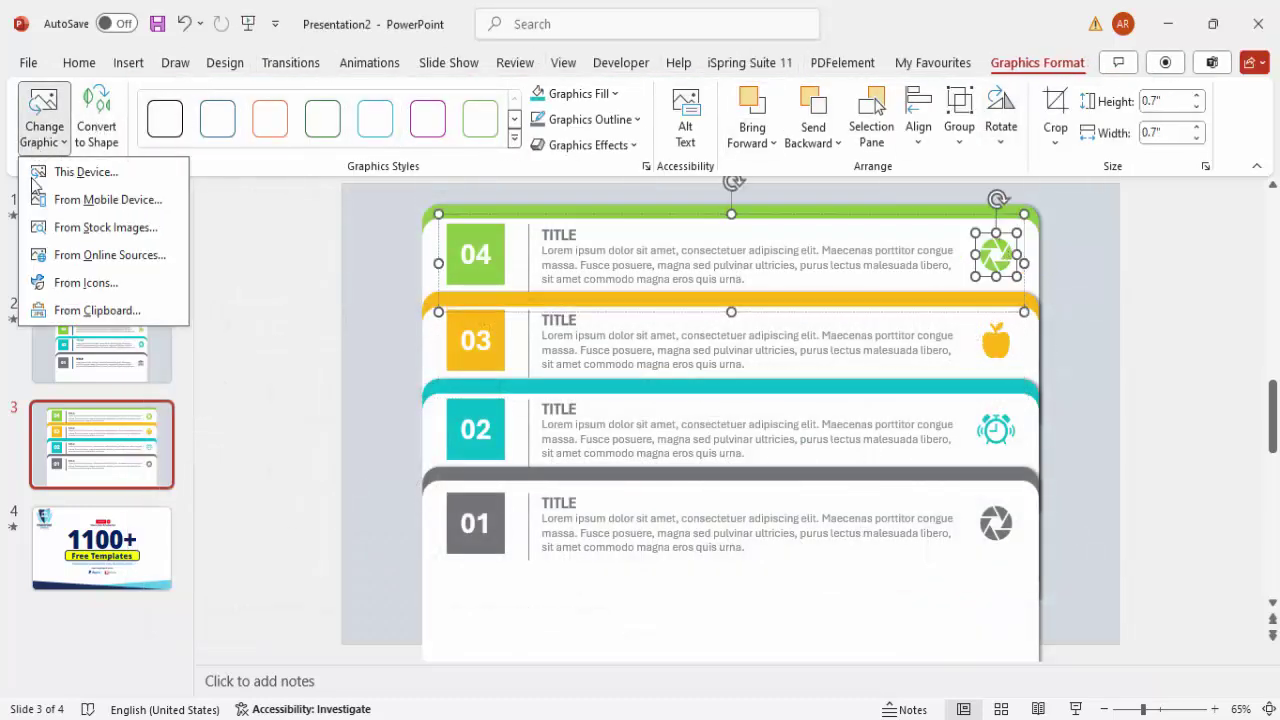
click(85, 285)
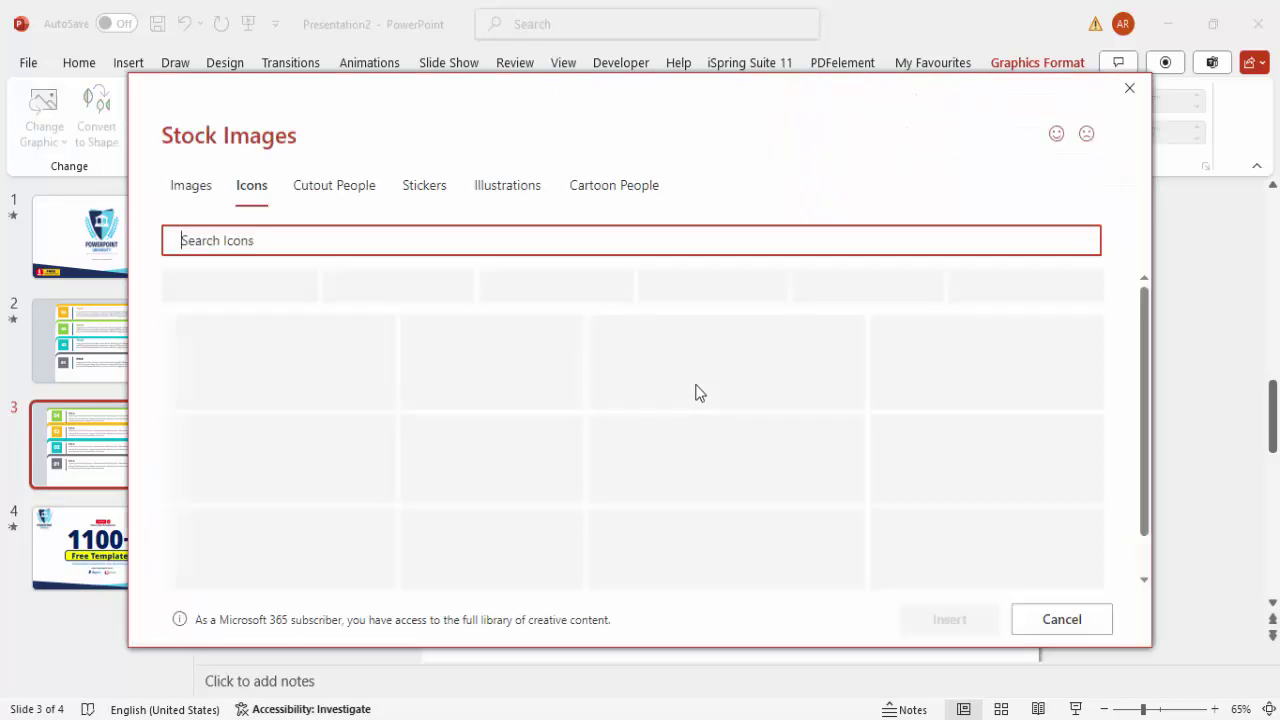
scroll(680, 400, down, 2)
scroll(605, 443, down, 4)
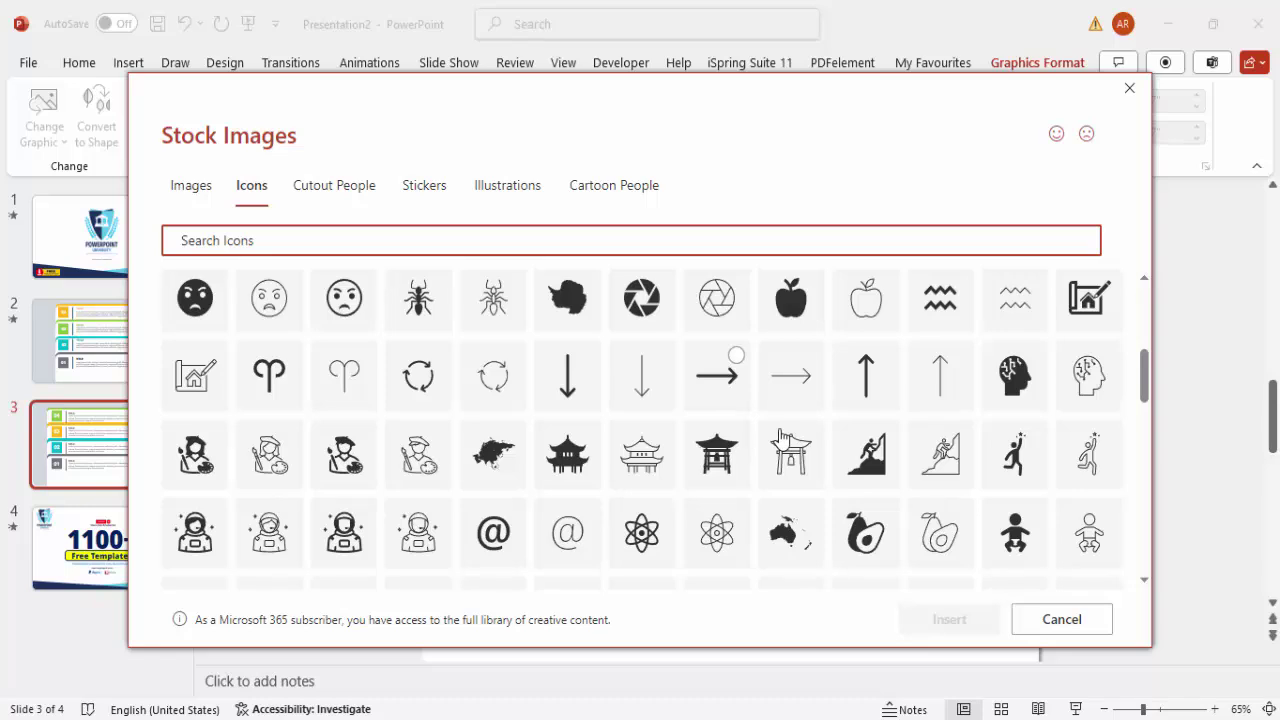
click(565, 360)
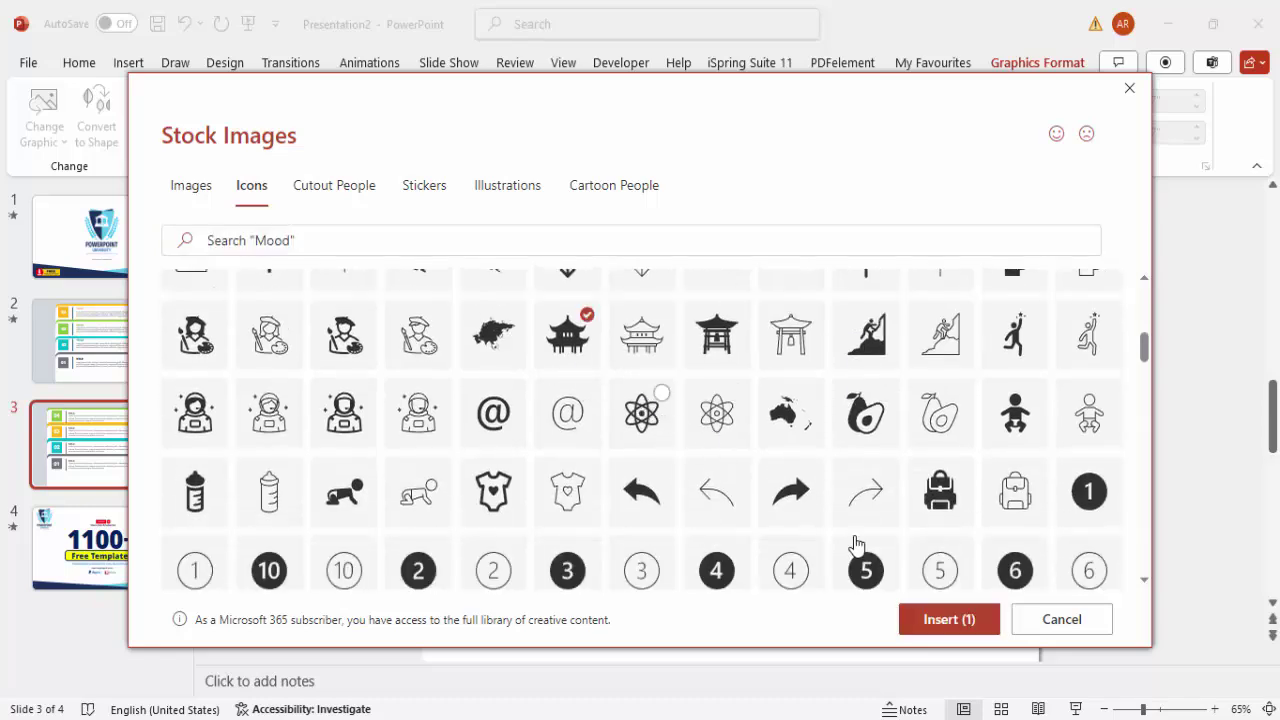
click(955, 622)
click(1182, 444)
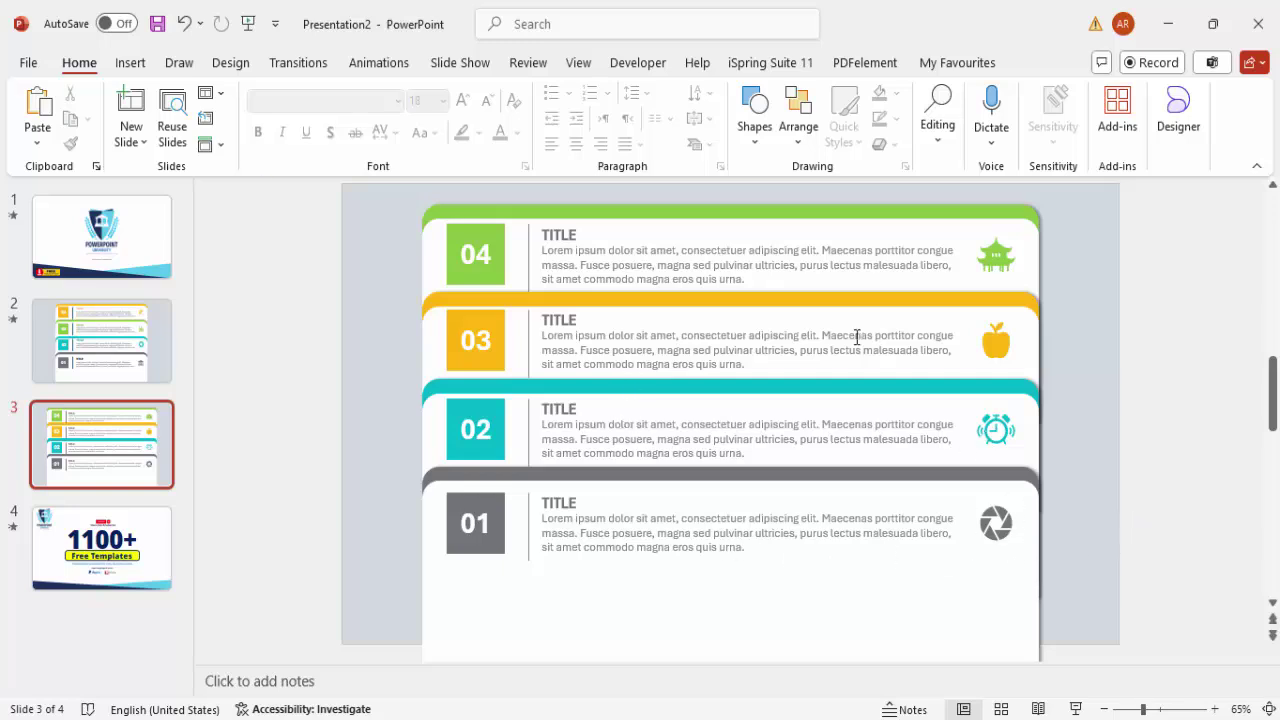
Colour the 02, 03 and 04 TITLE text teal, orange and green with the recent font colours
click(573, 408)
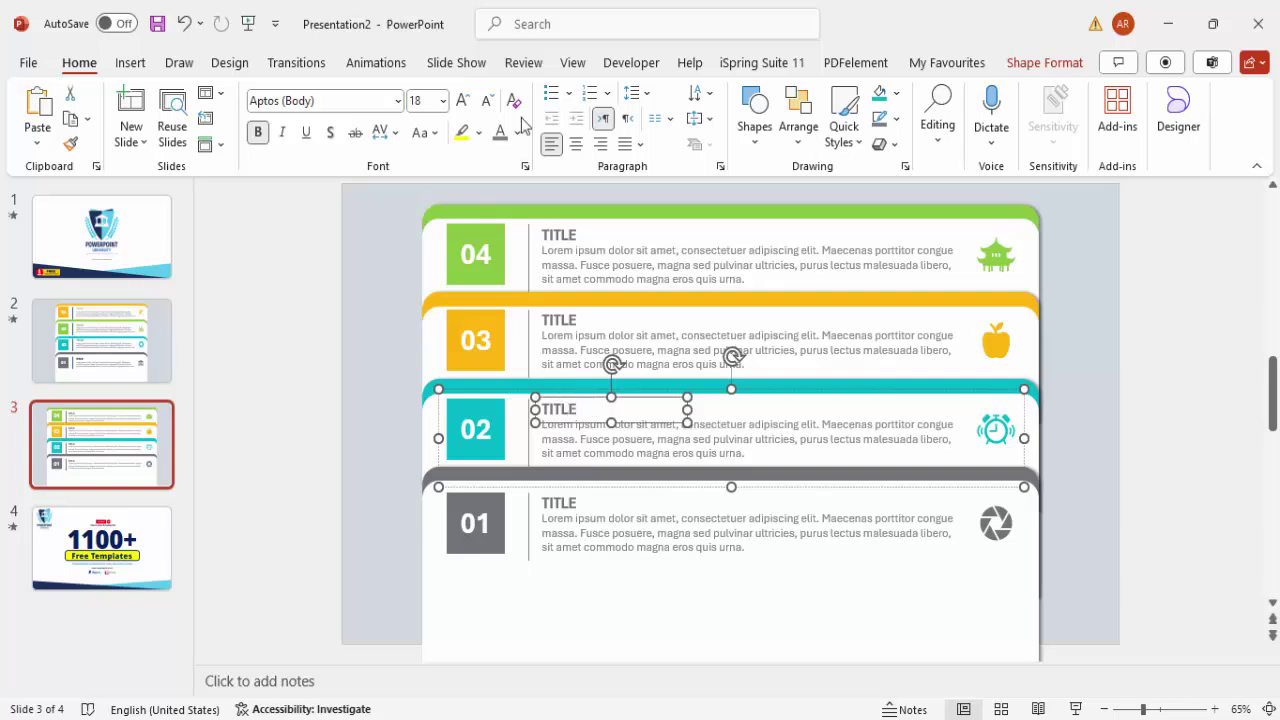
click(517, 133)
click(501, 422)
click(566, 319)
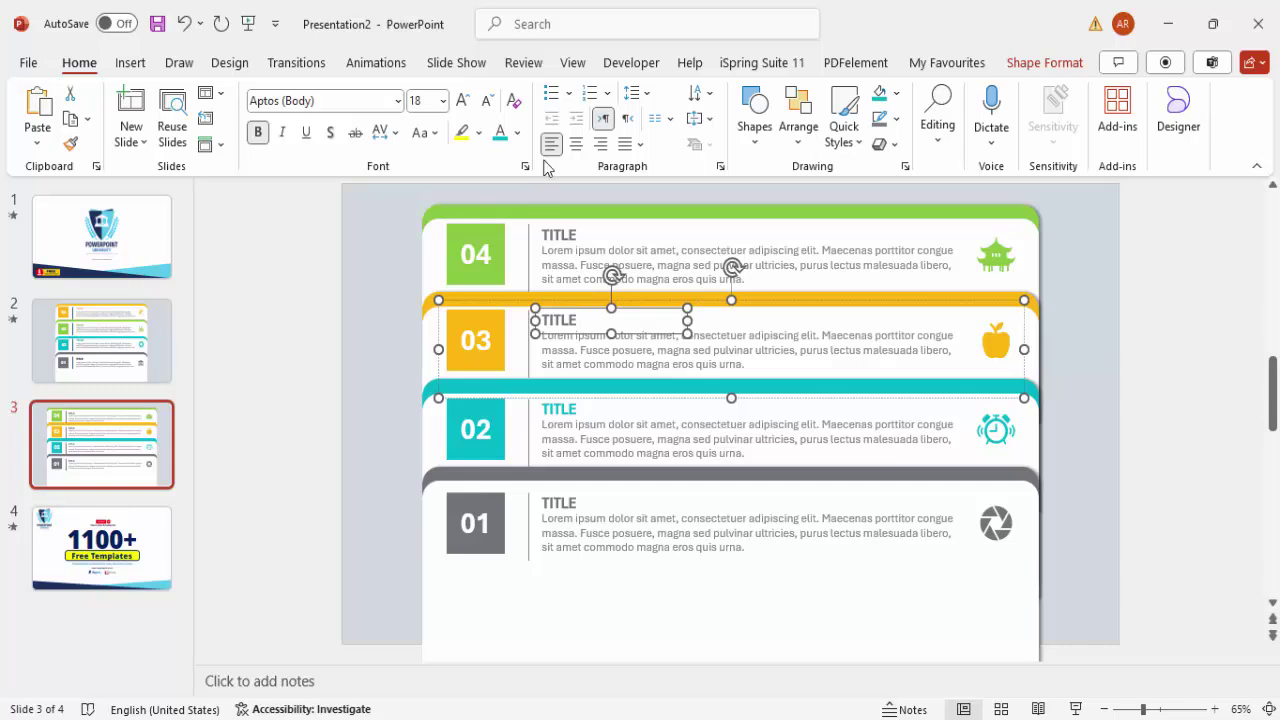
click(517, 133)
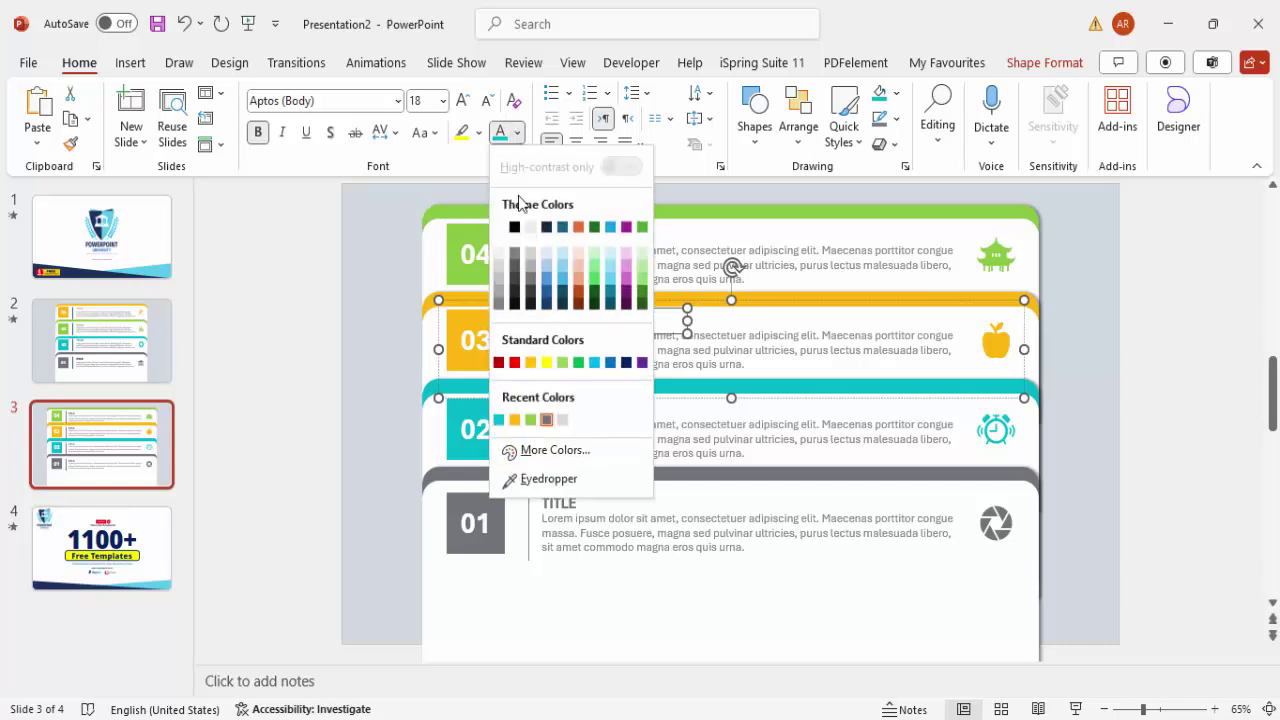
click(515, 420)
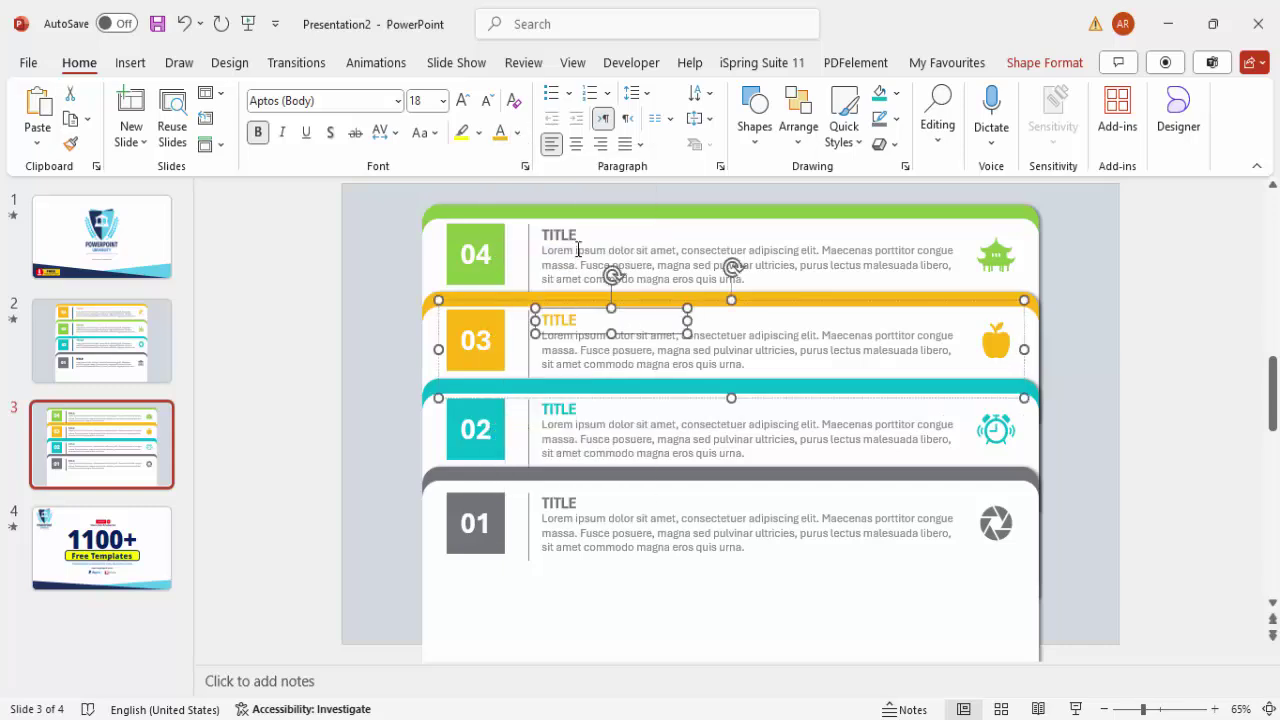
click(577, 251)
click(575, 236)
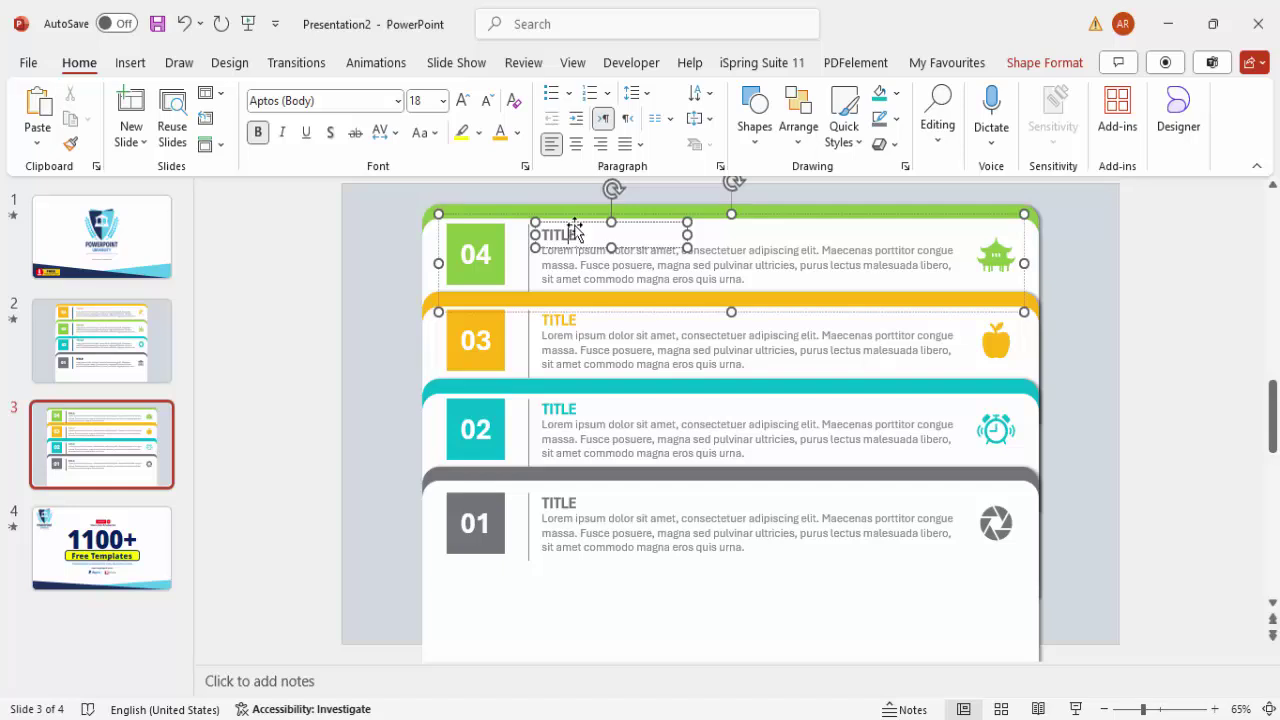
click(517, 133)
click(528, 420)
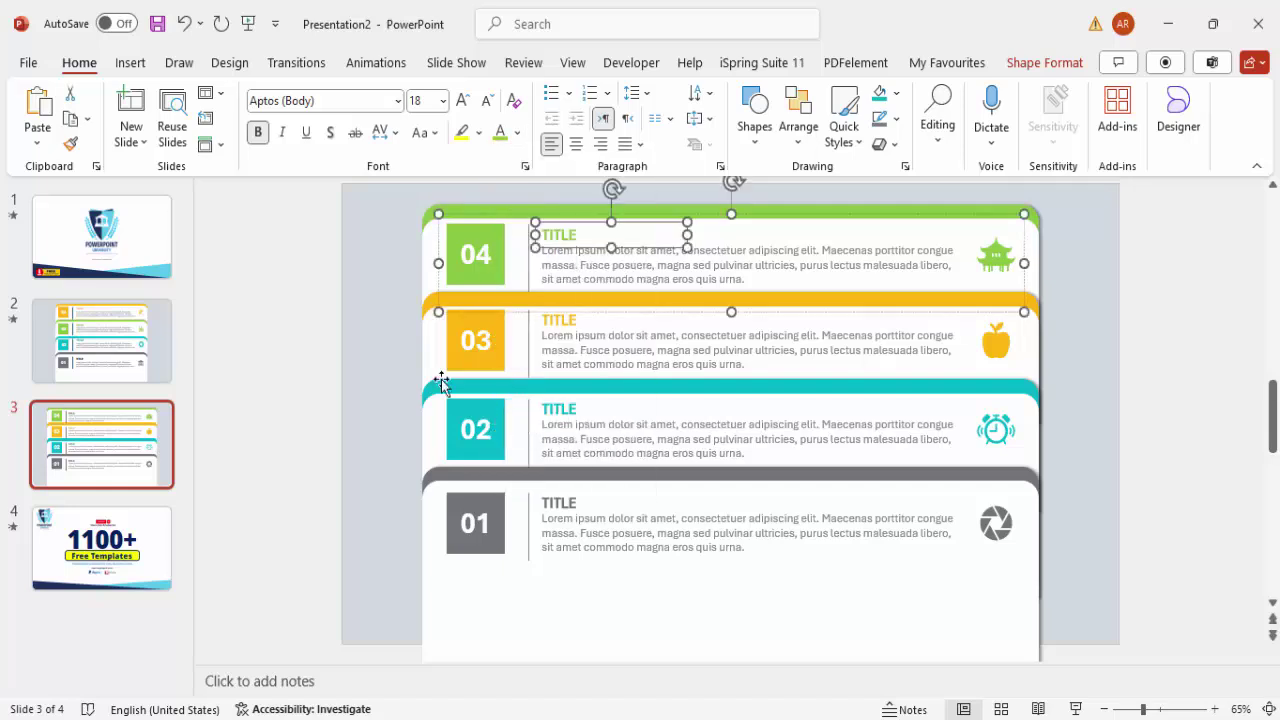
click(390, 366)
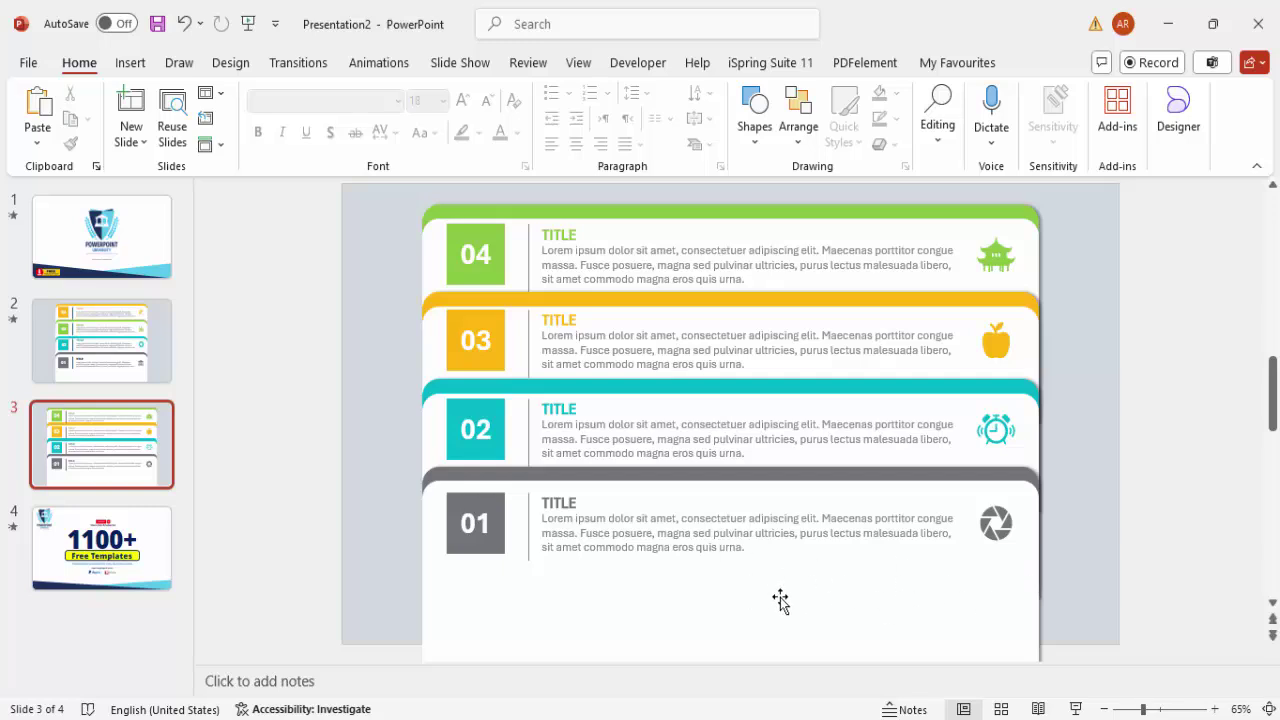
Restack the 02 card's white body so it sits just behind card 01
click(1000, 621)
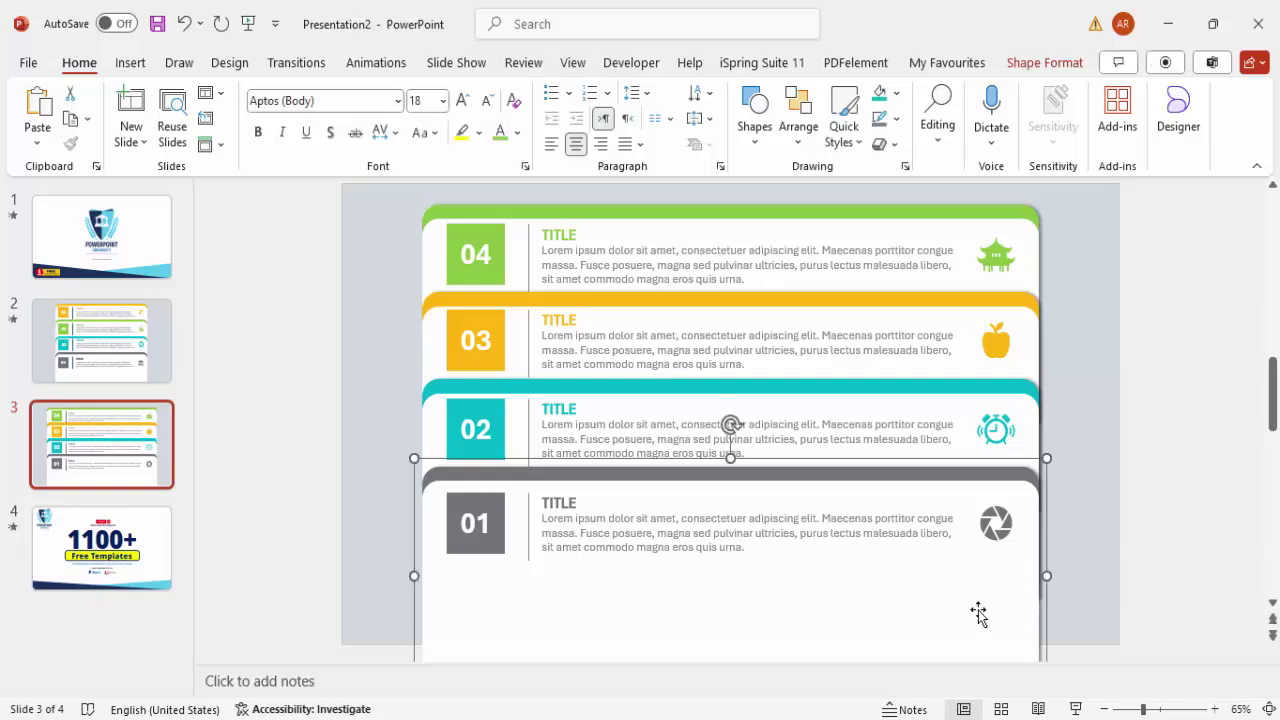
click(986, 490)
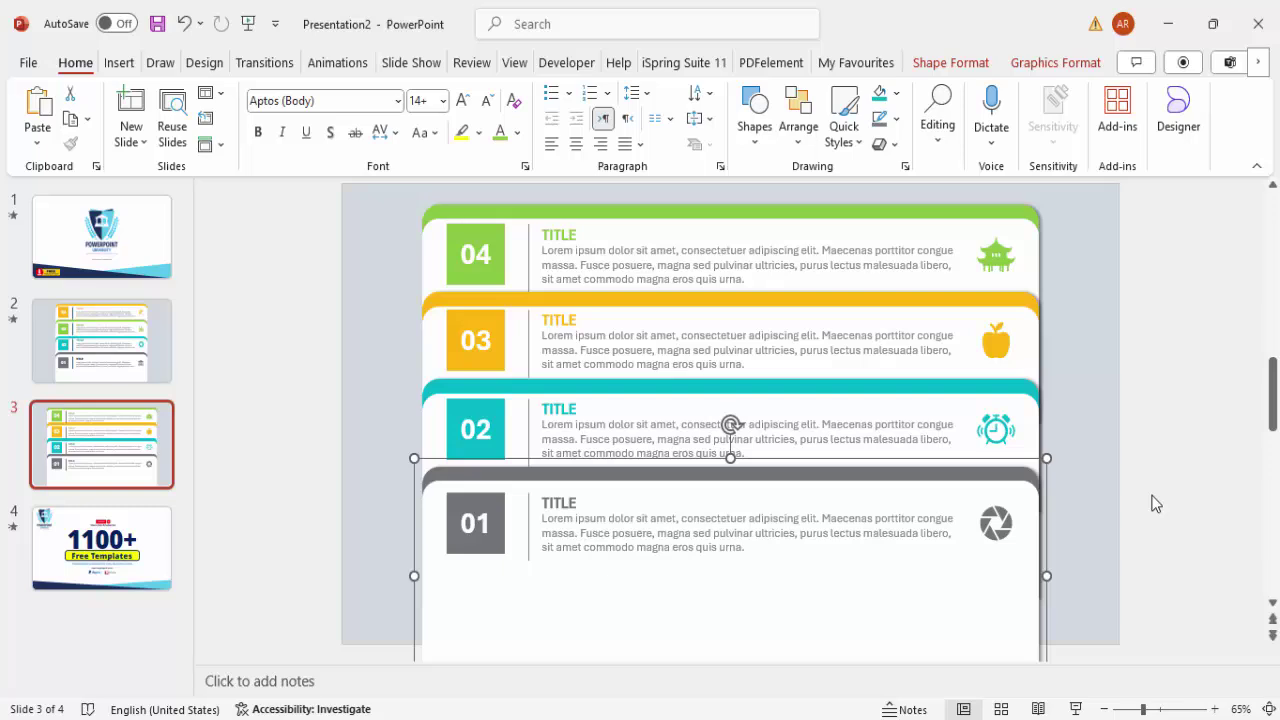
click(426, 428)
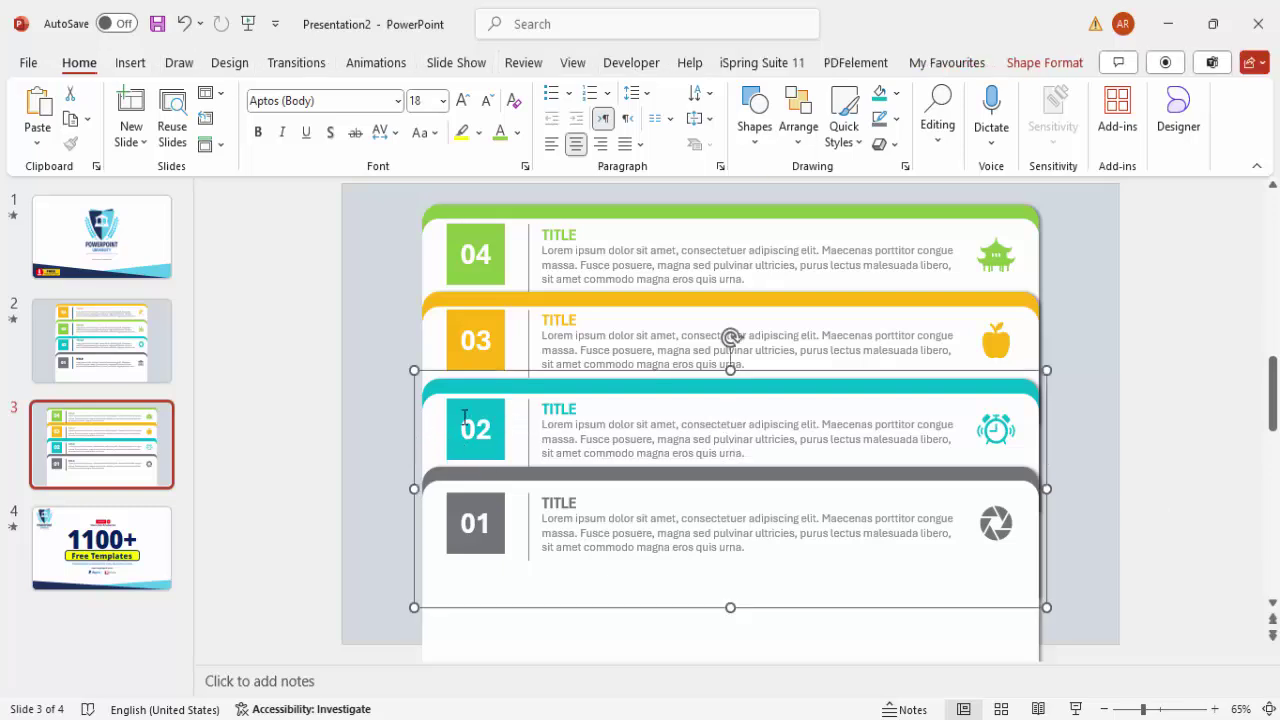
click(464, 418)
key(ctrl+shift+bracketright)
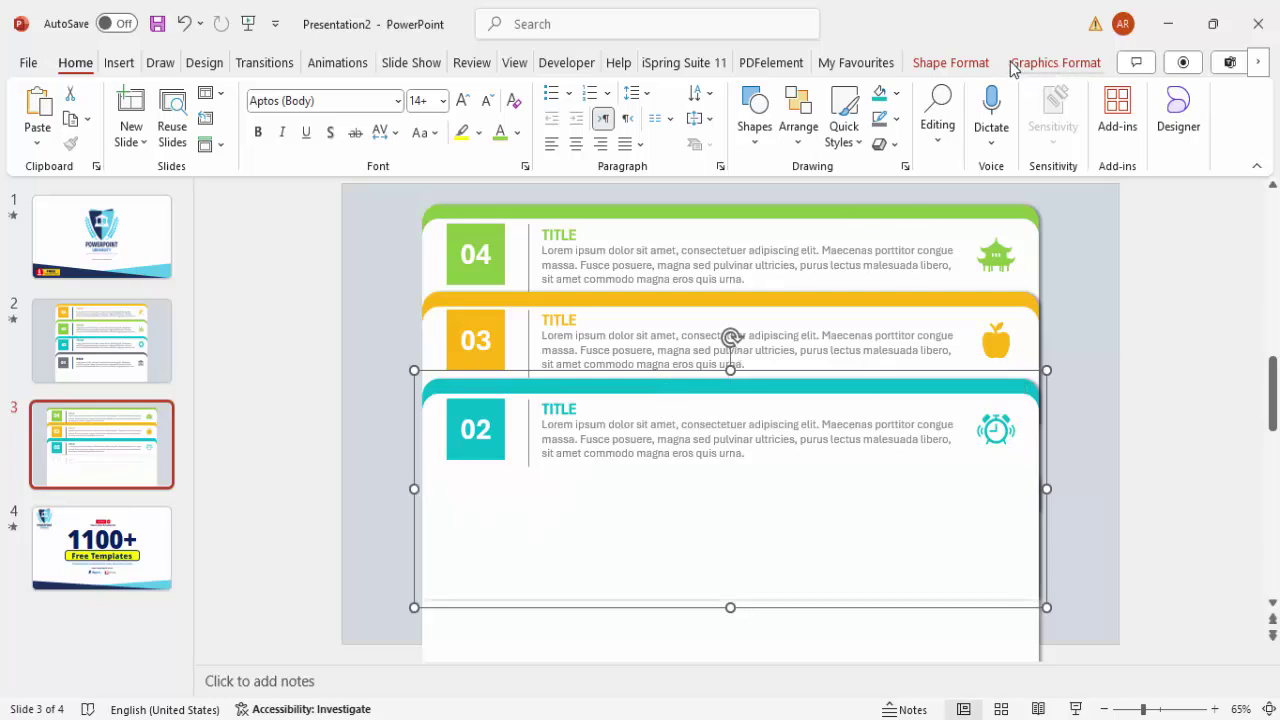
click(966, 64)
click(996, 120)
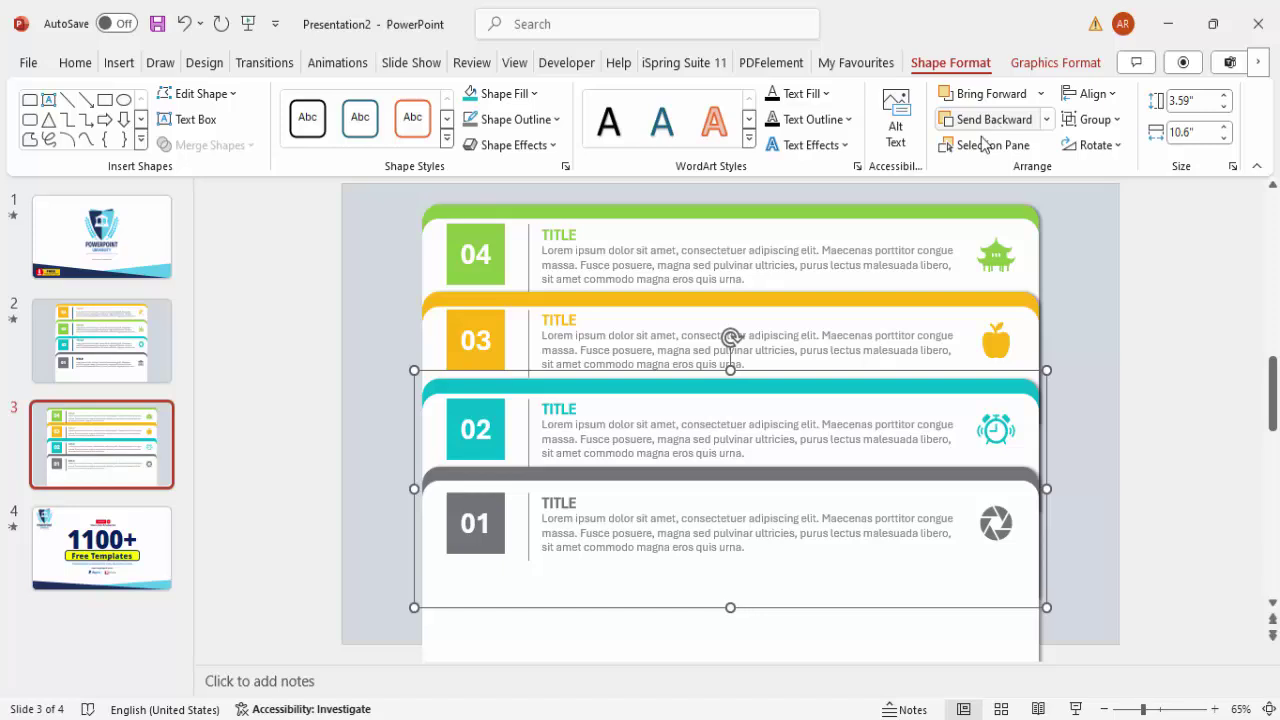
Restack the 03 card body so it sits behind cards 01 and 02
click(428, 332)
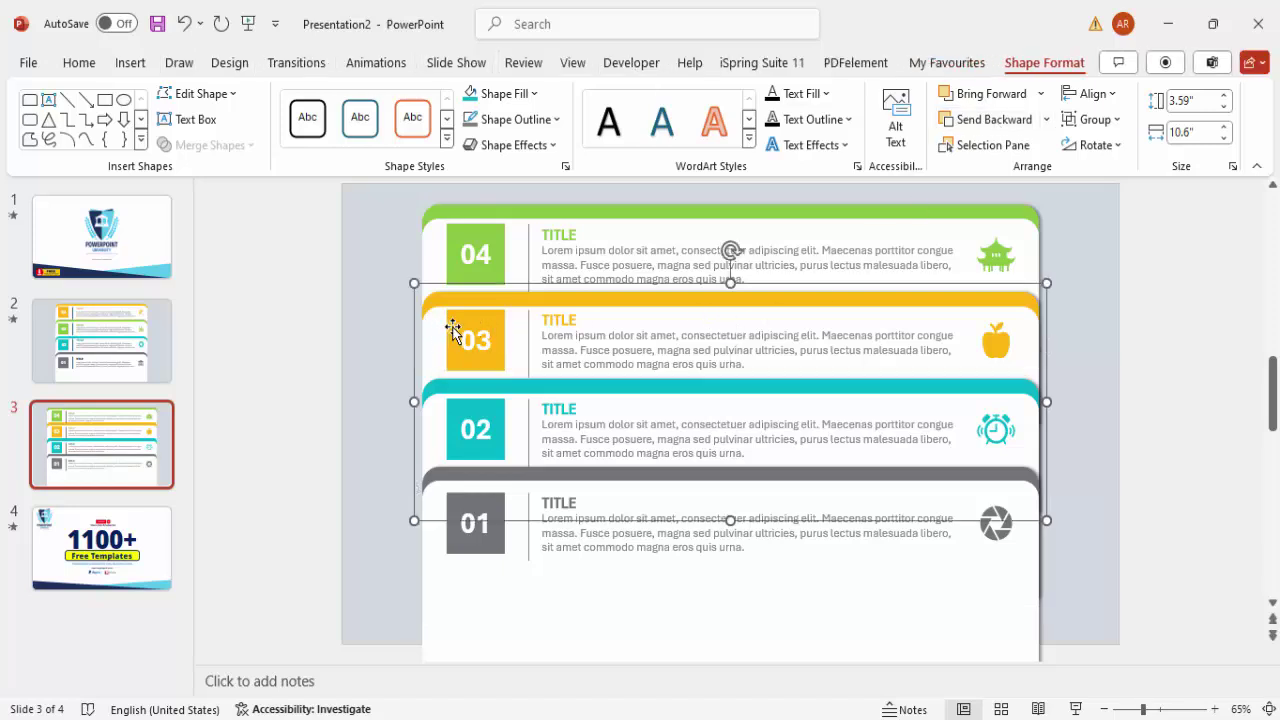
click(600, 323)
key(ctrl+shift+bracketright)
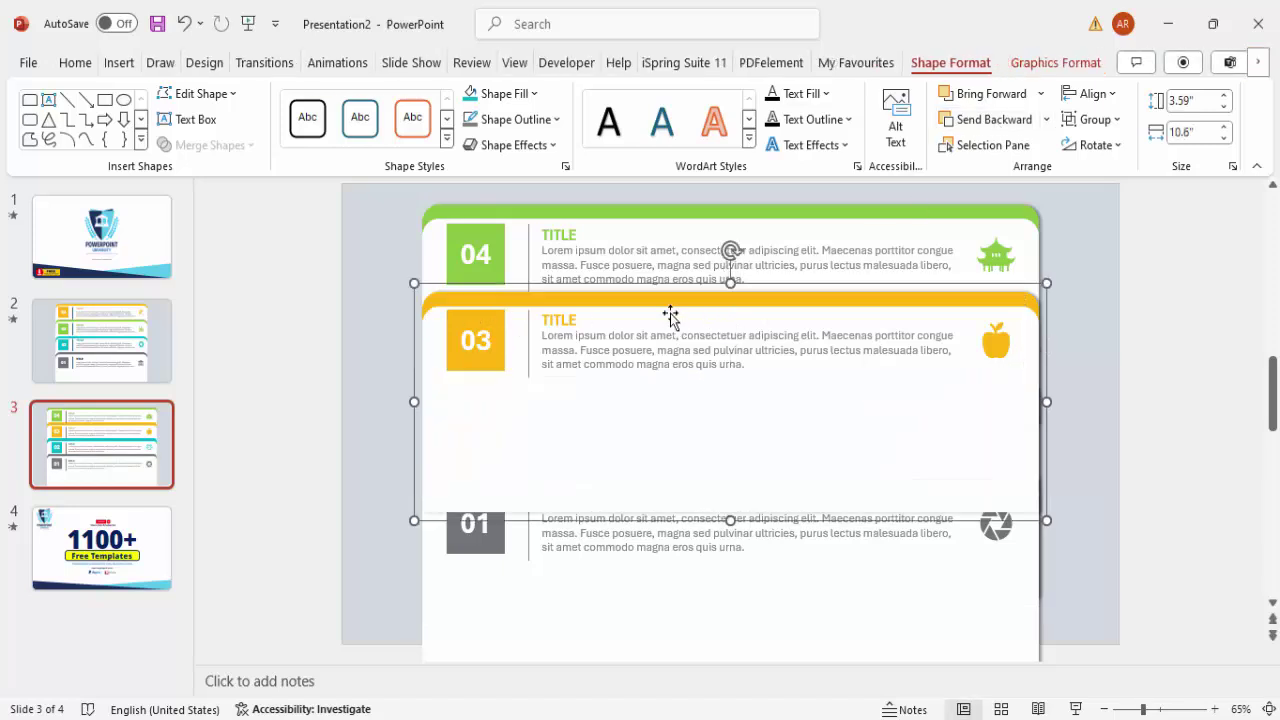
click(990, 119)
click(990, 119)
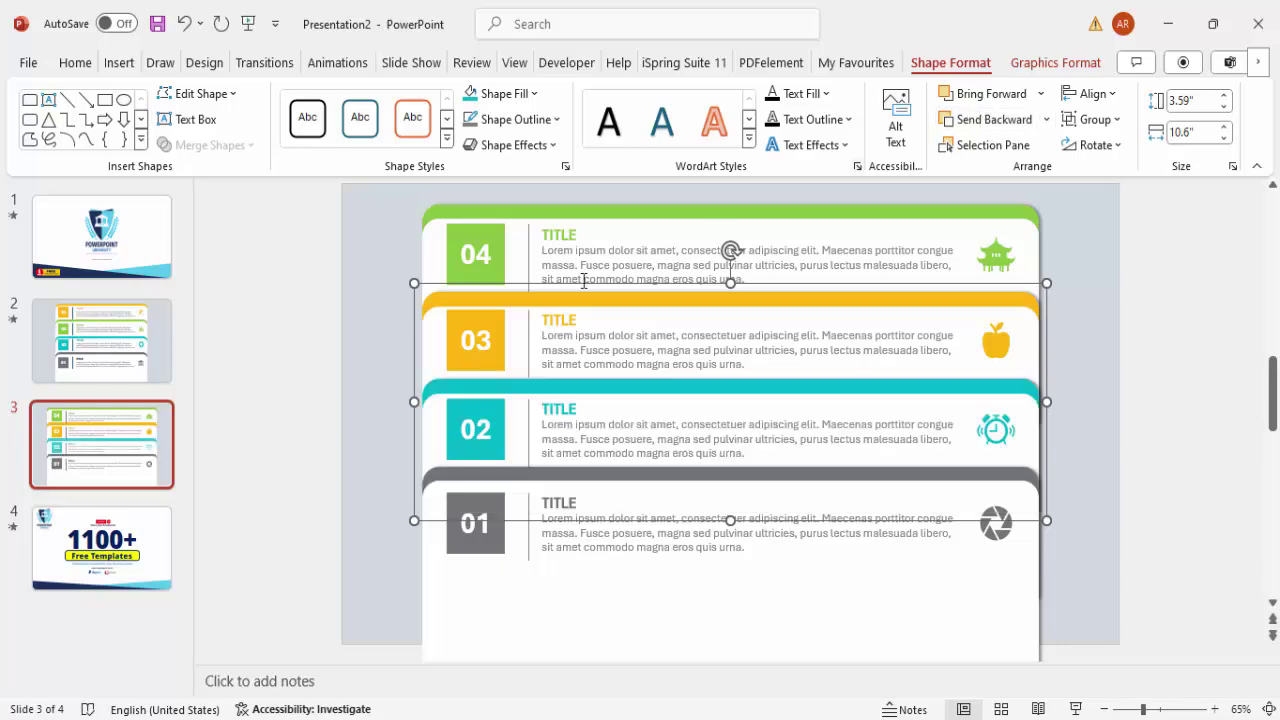
Restack the 04 card body so it sits behind card 03
click(437, 249)
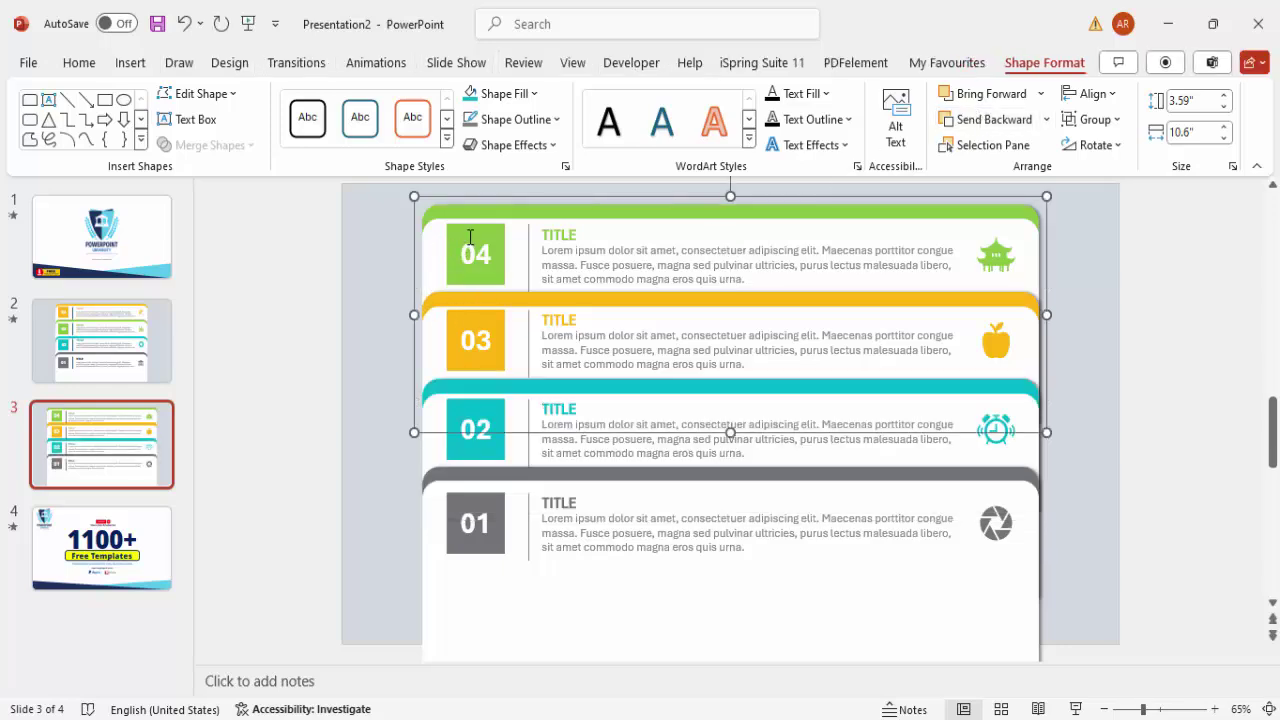
click(563, 243)
key(ctrl+shift+bracketright)
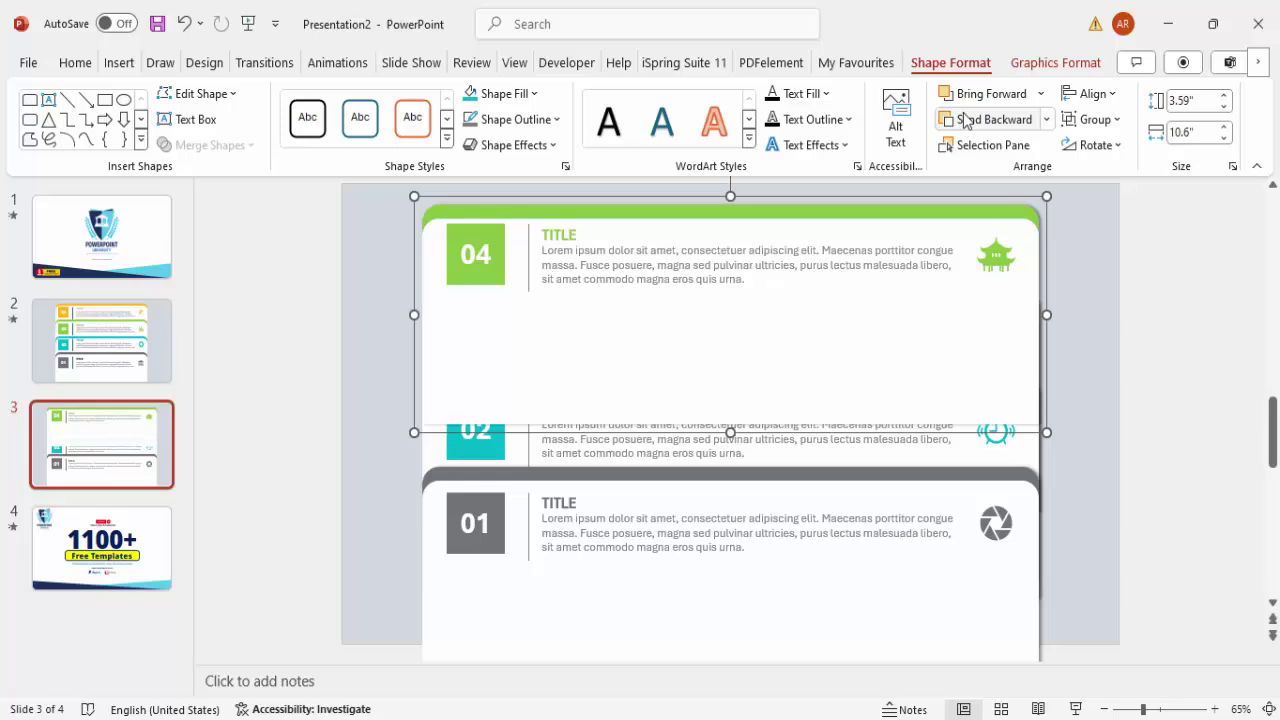
click(968, 127)
click(968, 127)
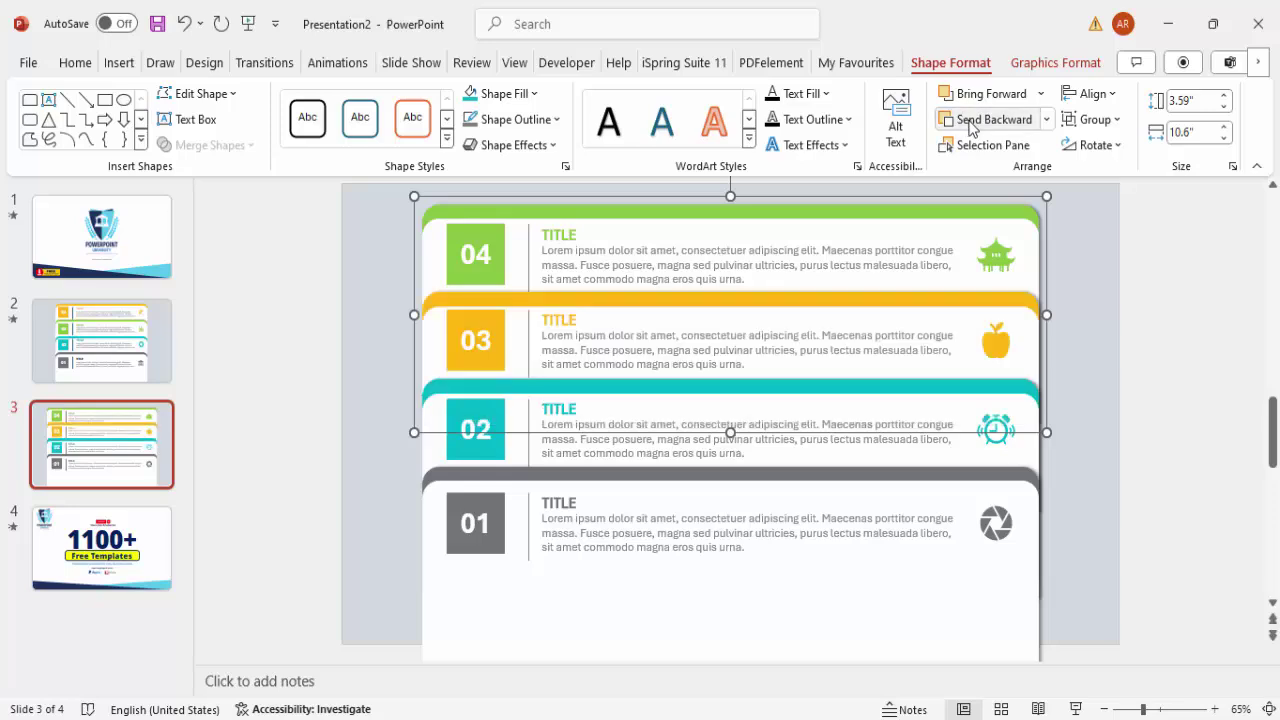
click(1140, 308)
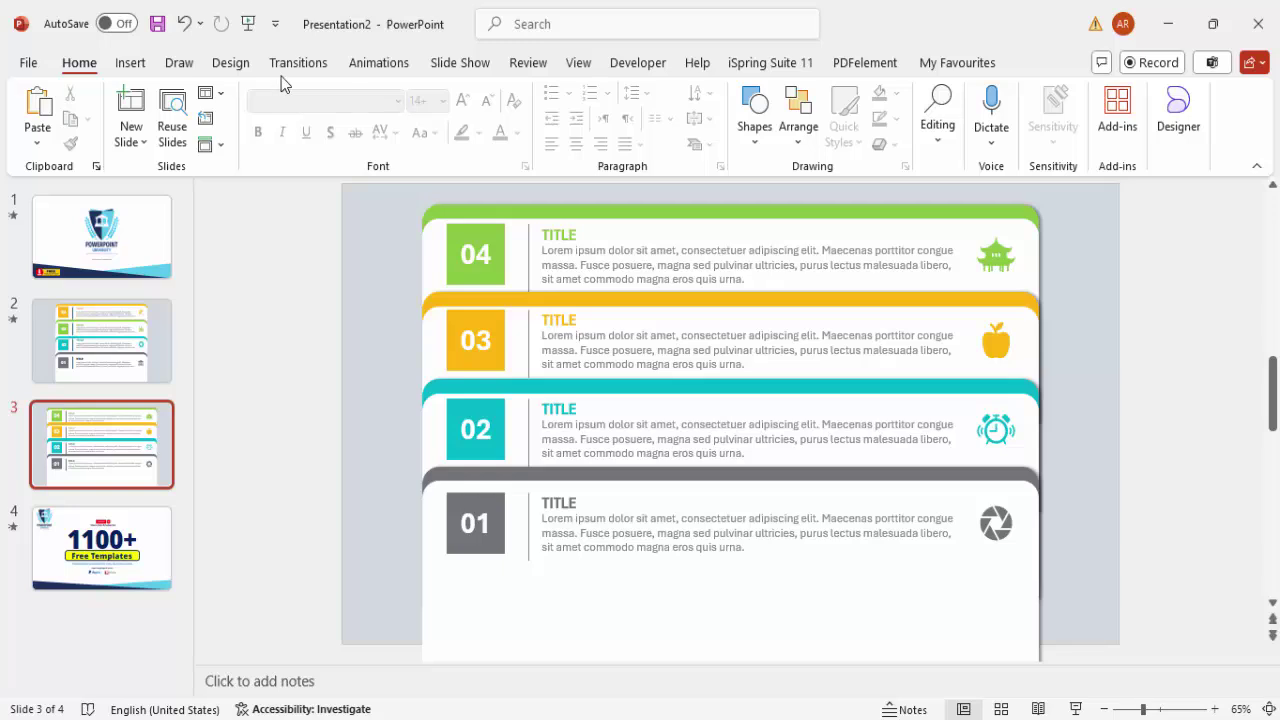
Apply a Fly In animation starting On Click to all four card groups
click(378, 64)
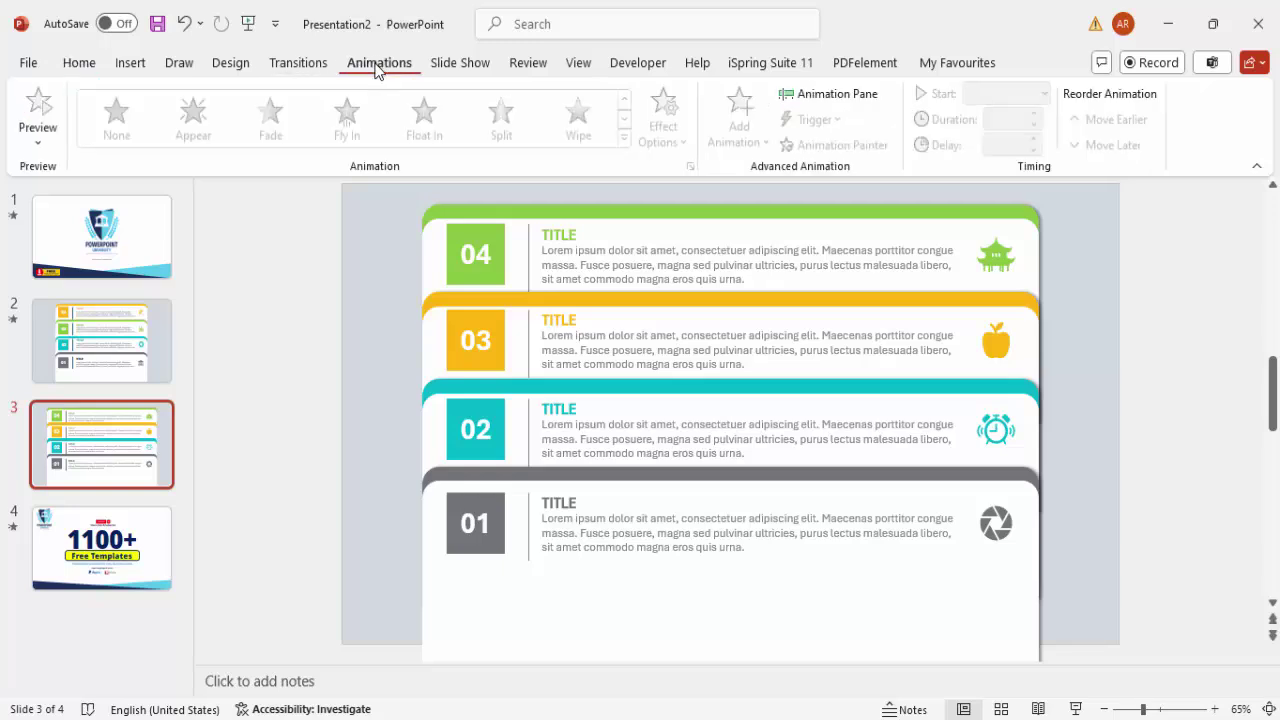
click(816, 98)
click(868, 584)
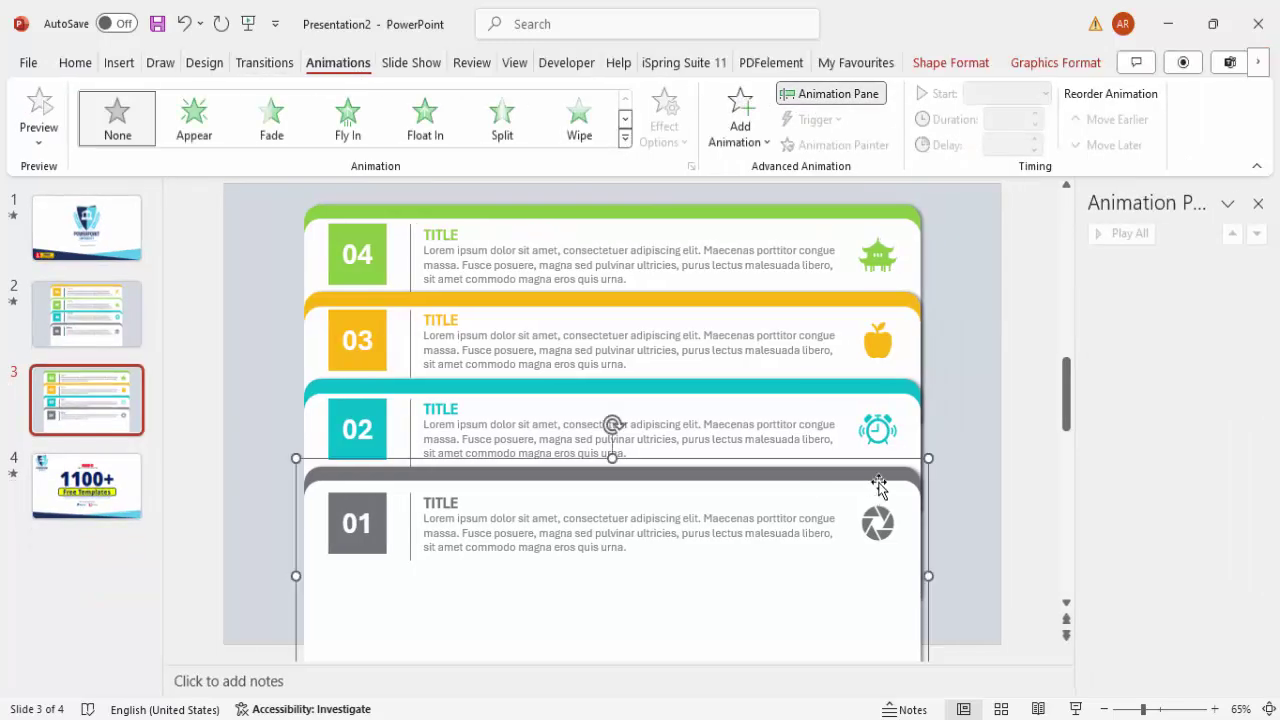
shift+click(835, 416)
shift+click(836, 334)
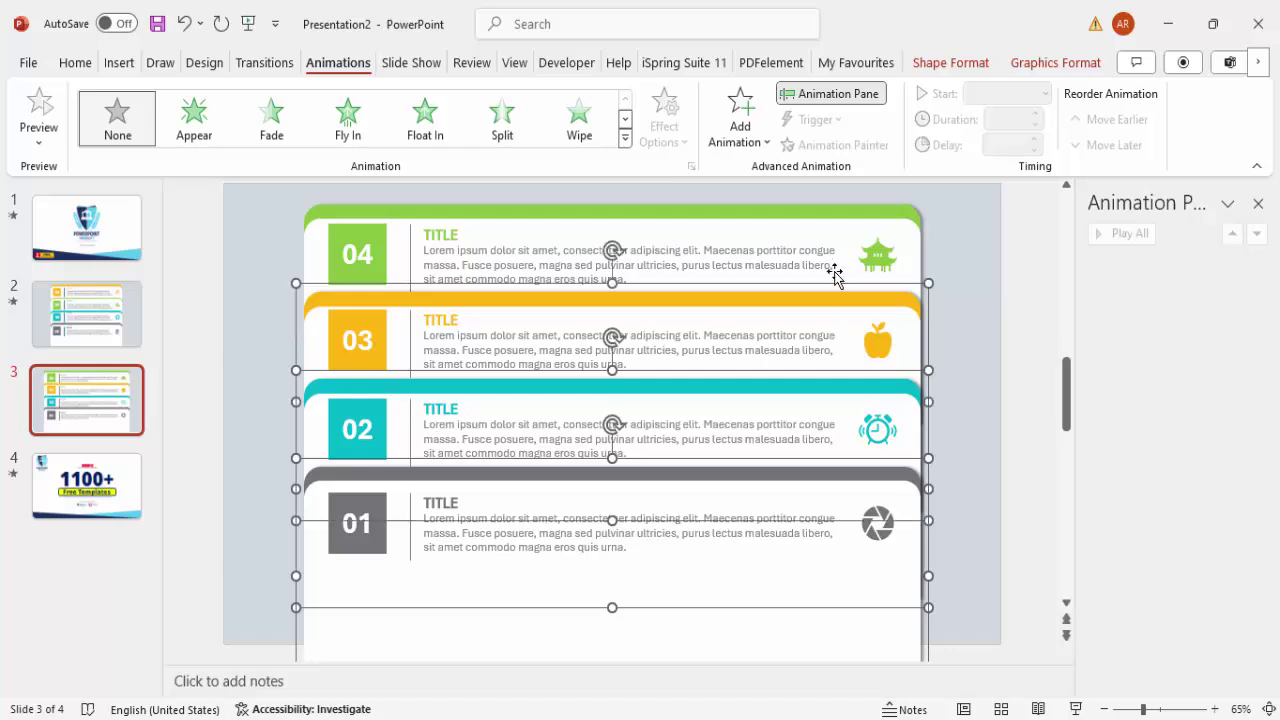
shift+click(836, 242)
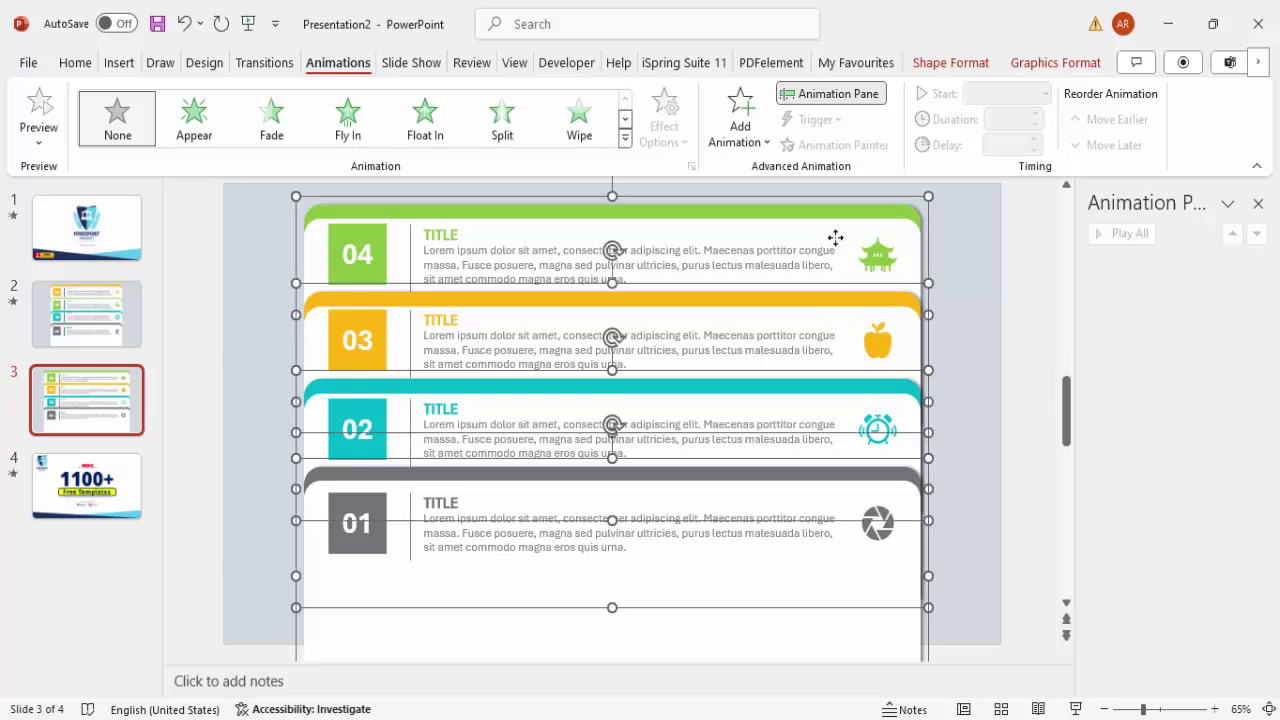
click(345, 133)
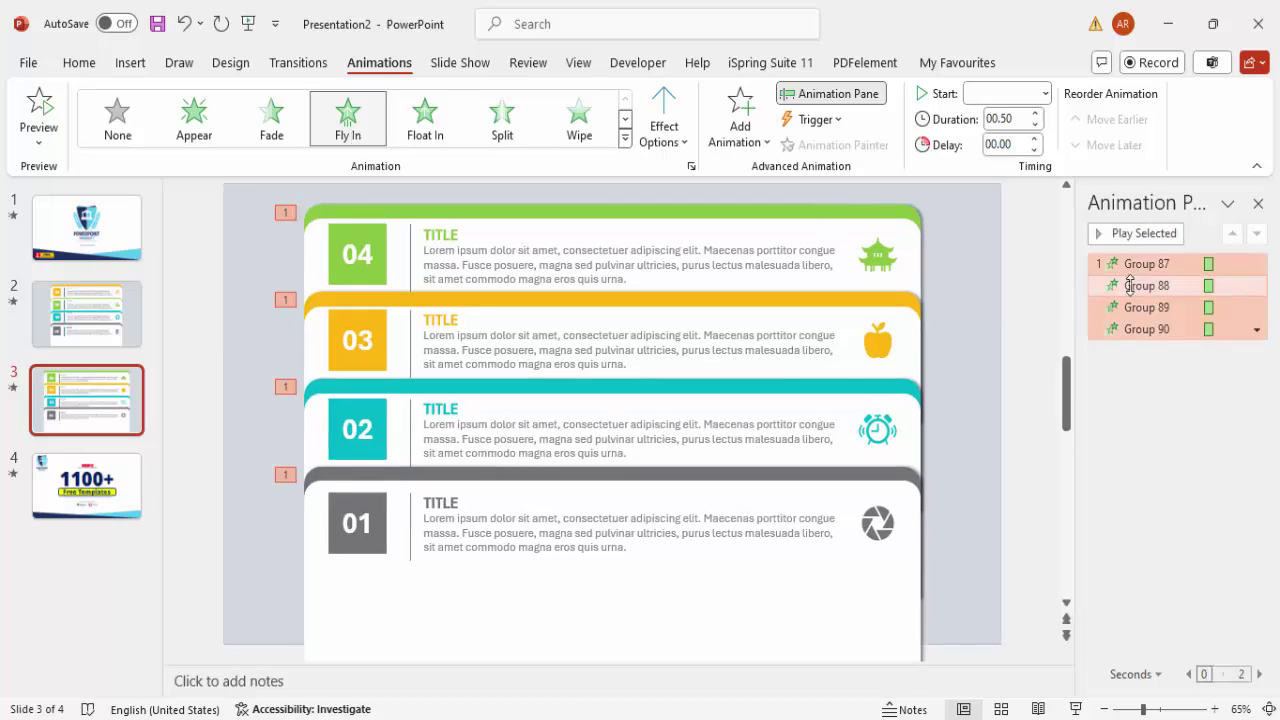
click(1045, 94)
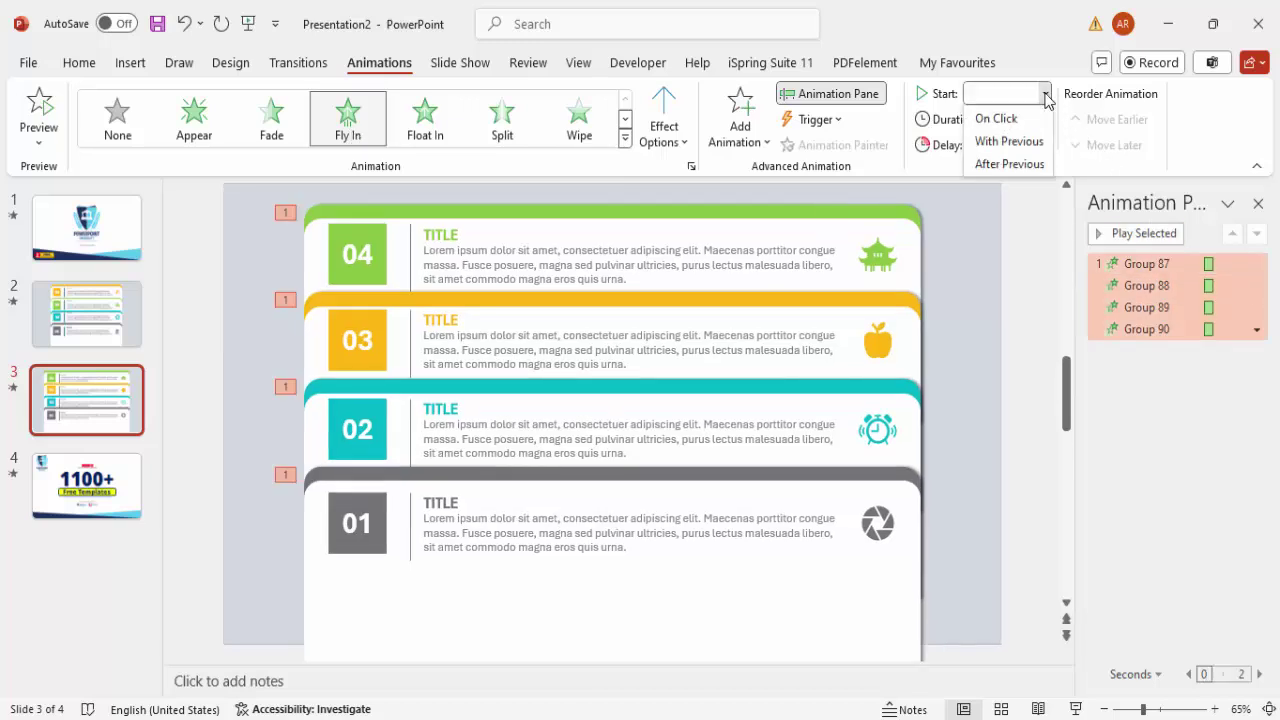
click(998, 119)
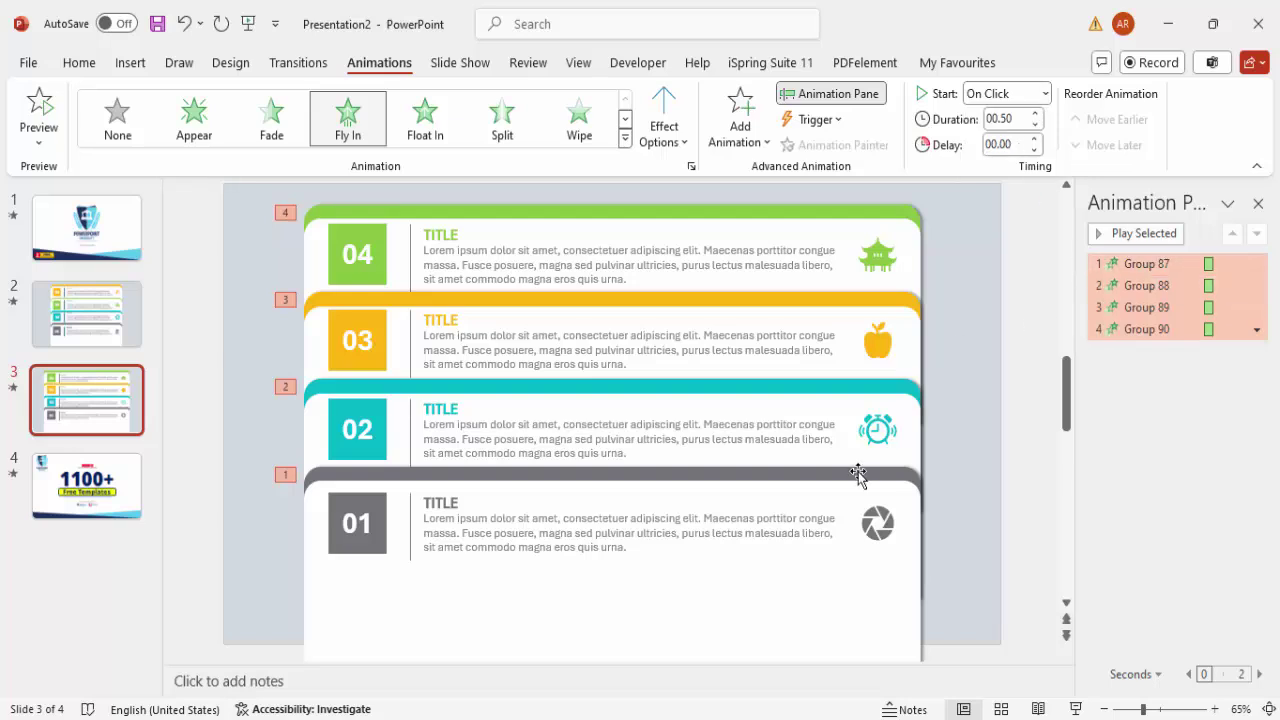
Set the fly-in effect's bounce end to 0.31 seconds
right_click(1147, 307)
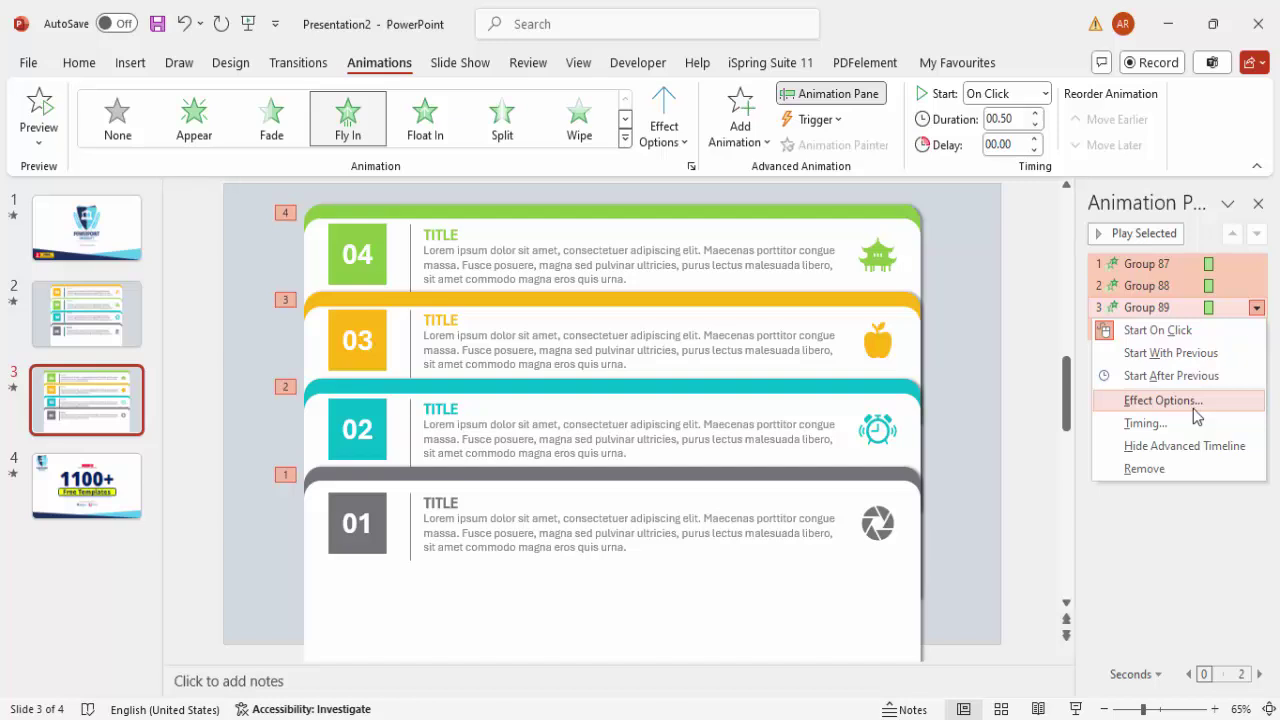
click(1162, 400)
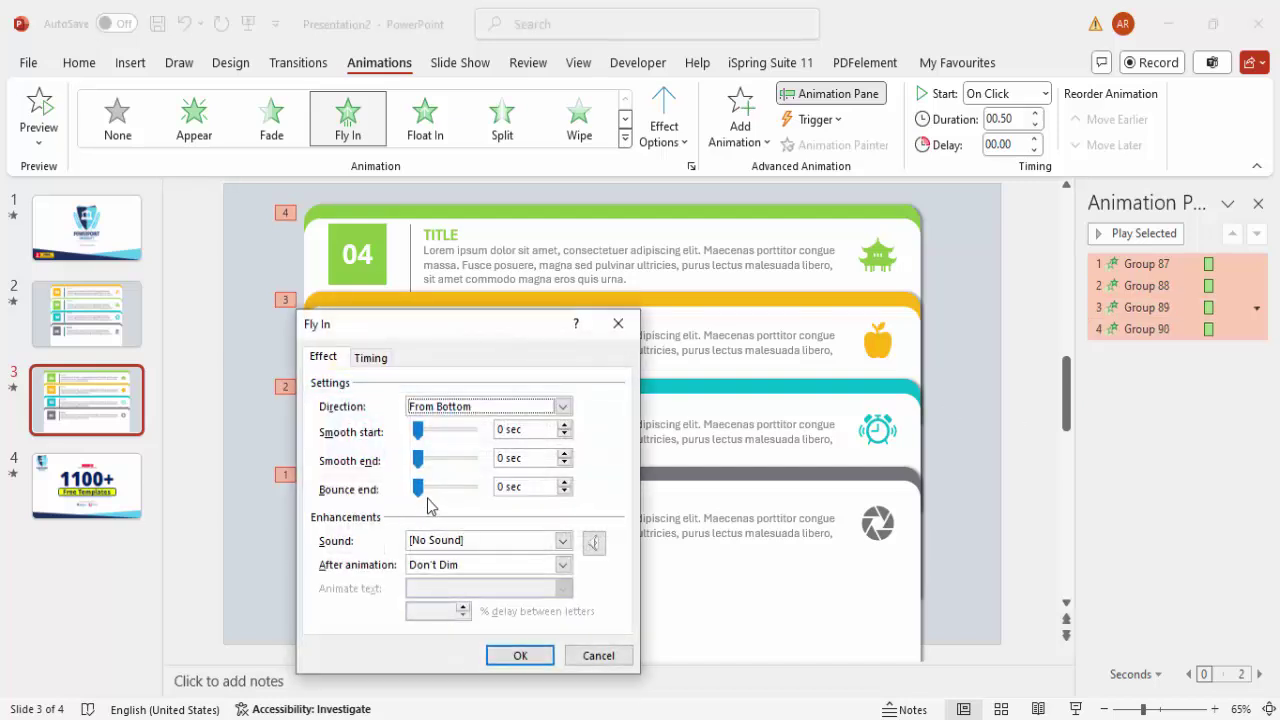
drag(419, 489, 452, 492)
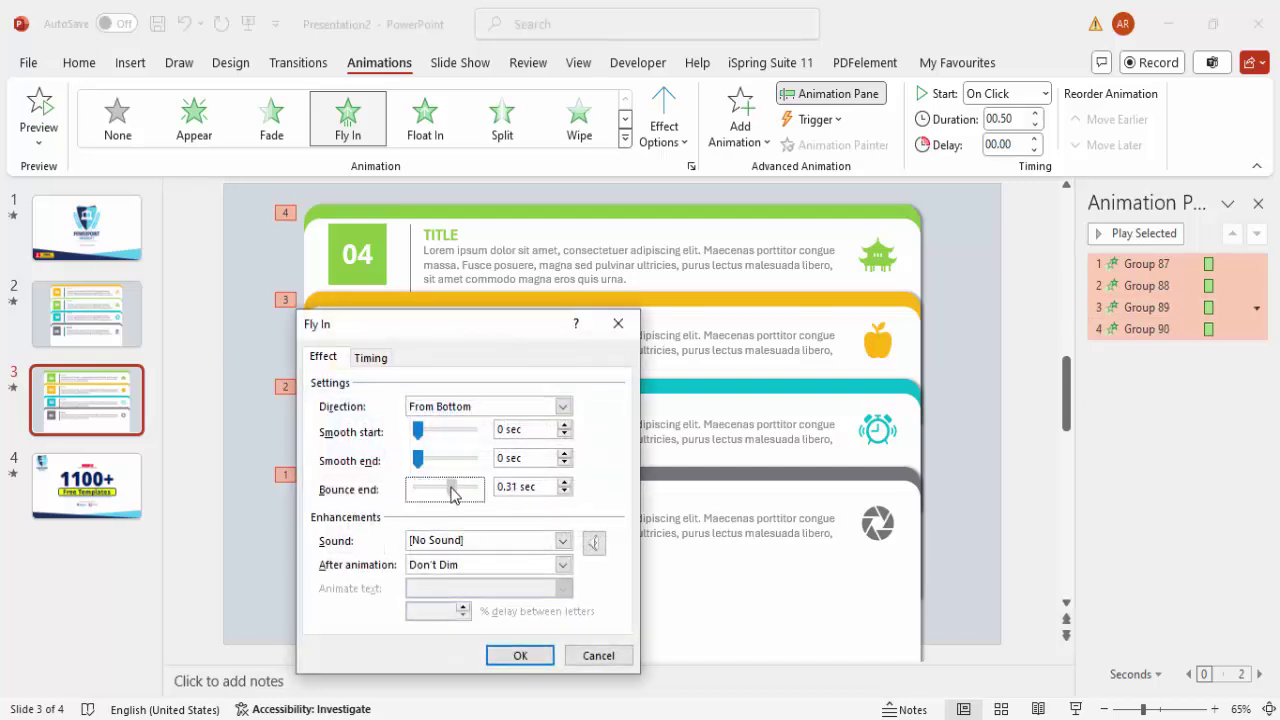
click(520, 655)
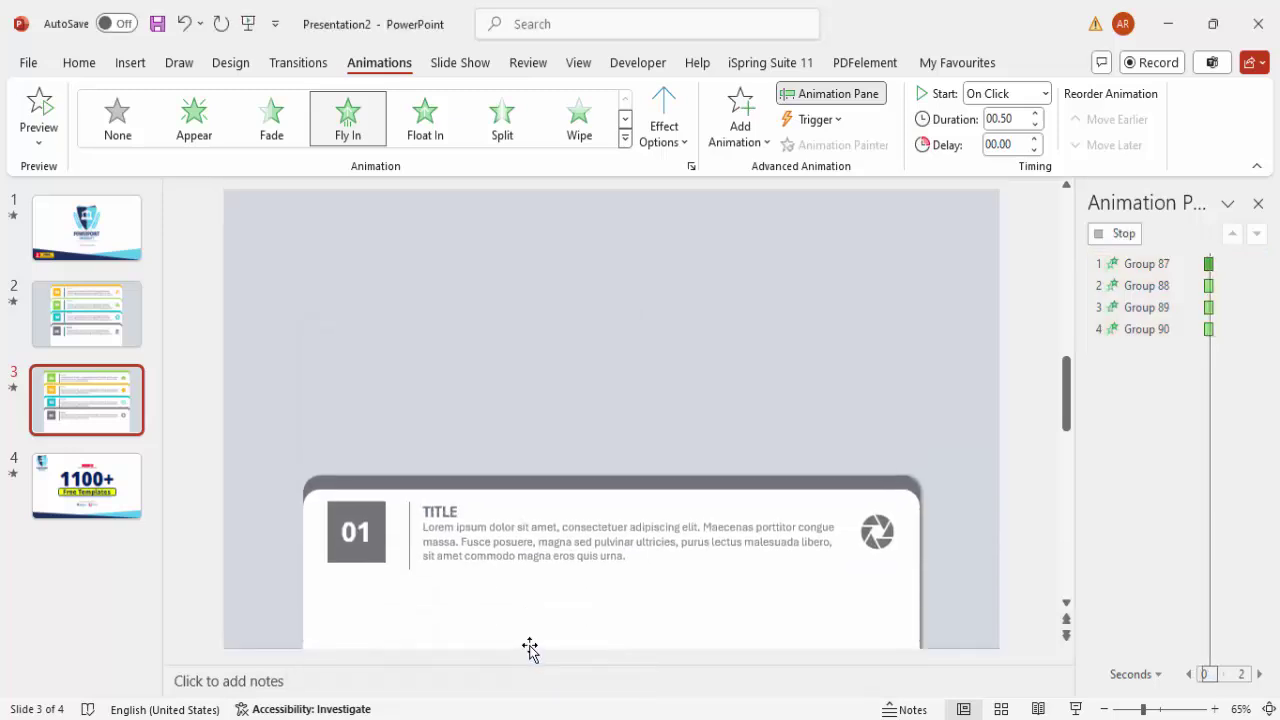
click(1078, 709)
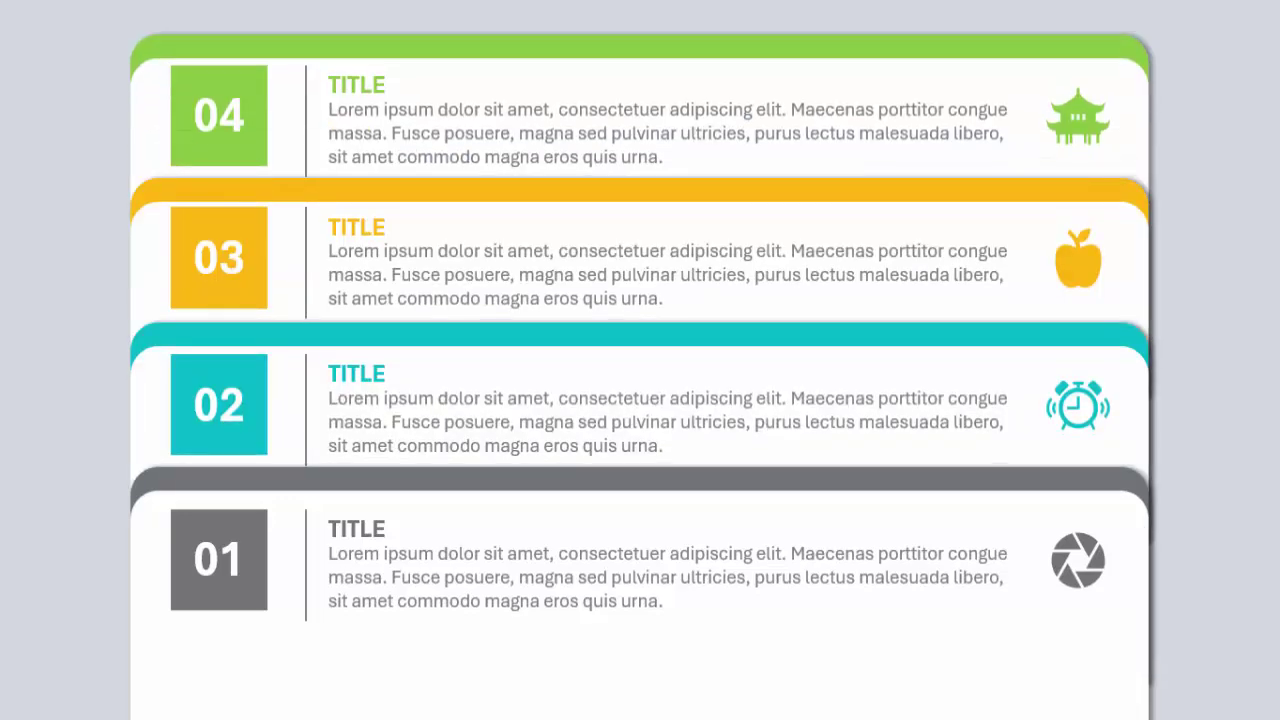
key(Escape)
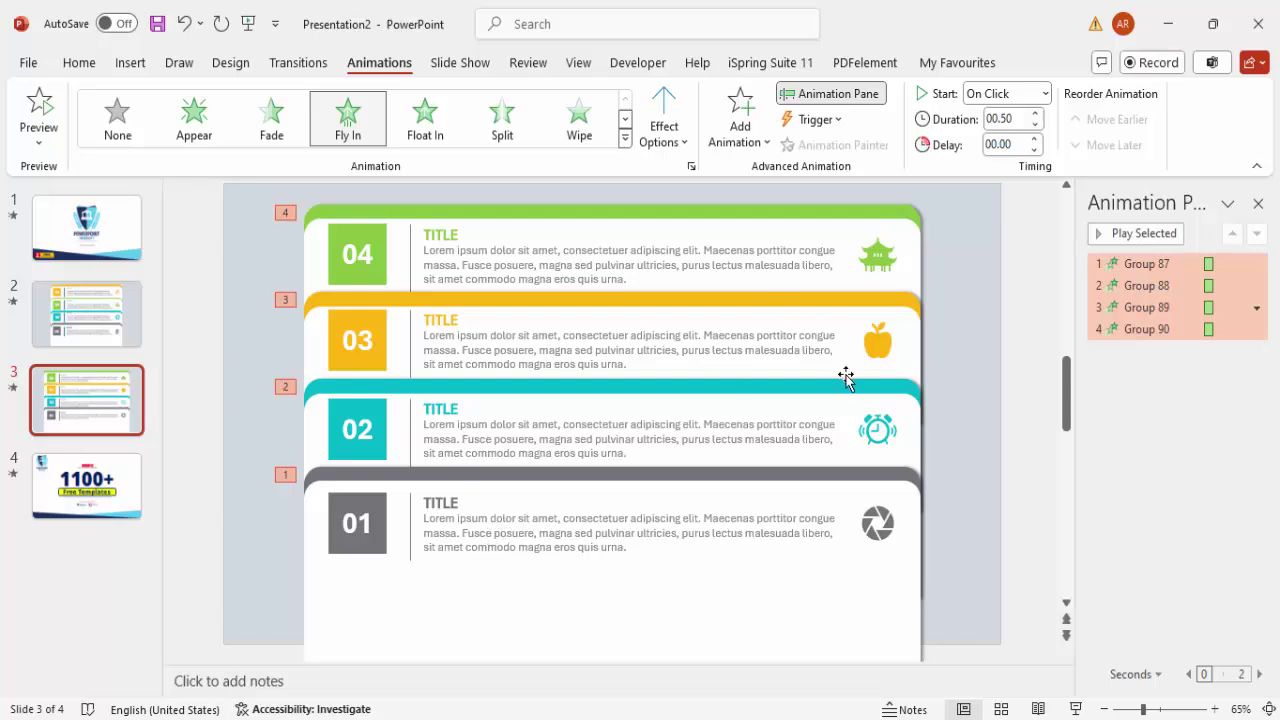